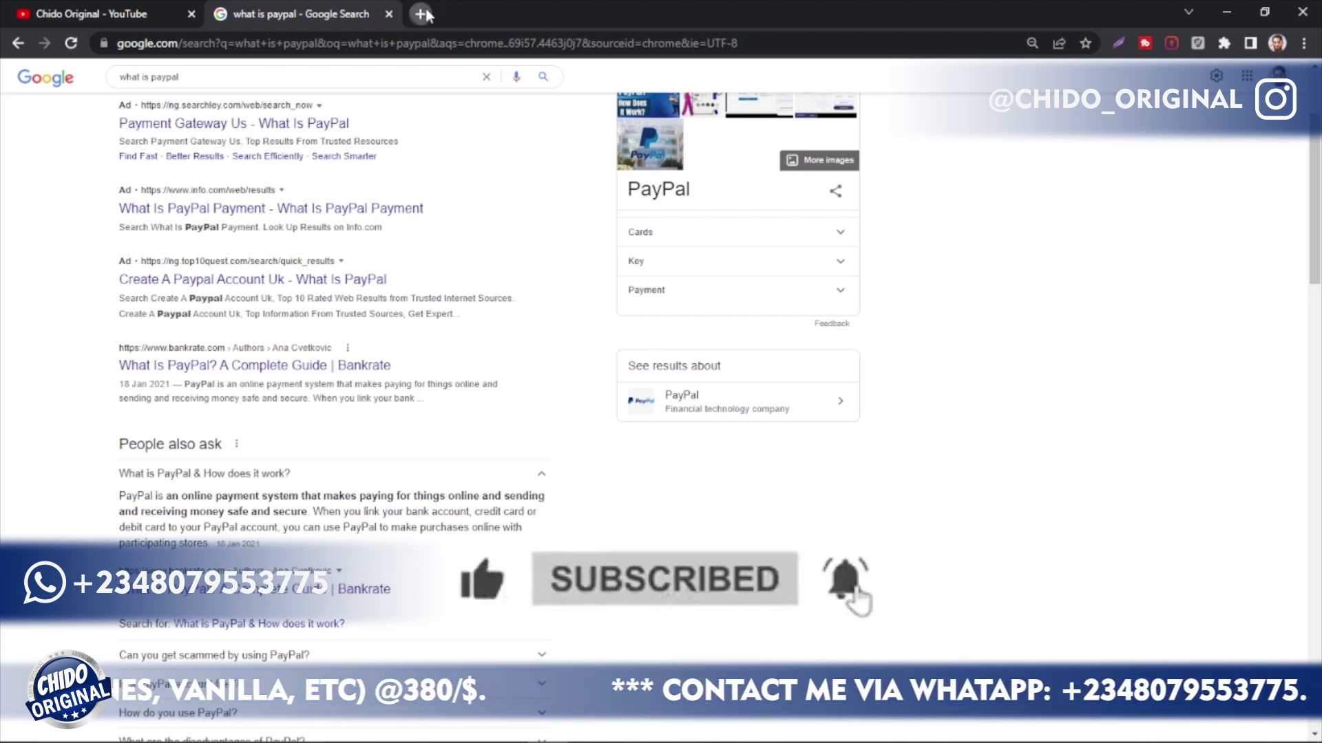
- Open a new blank browser tab next to the 'what is paypal' results
left_click(421, 14)
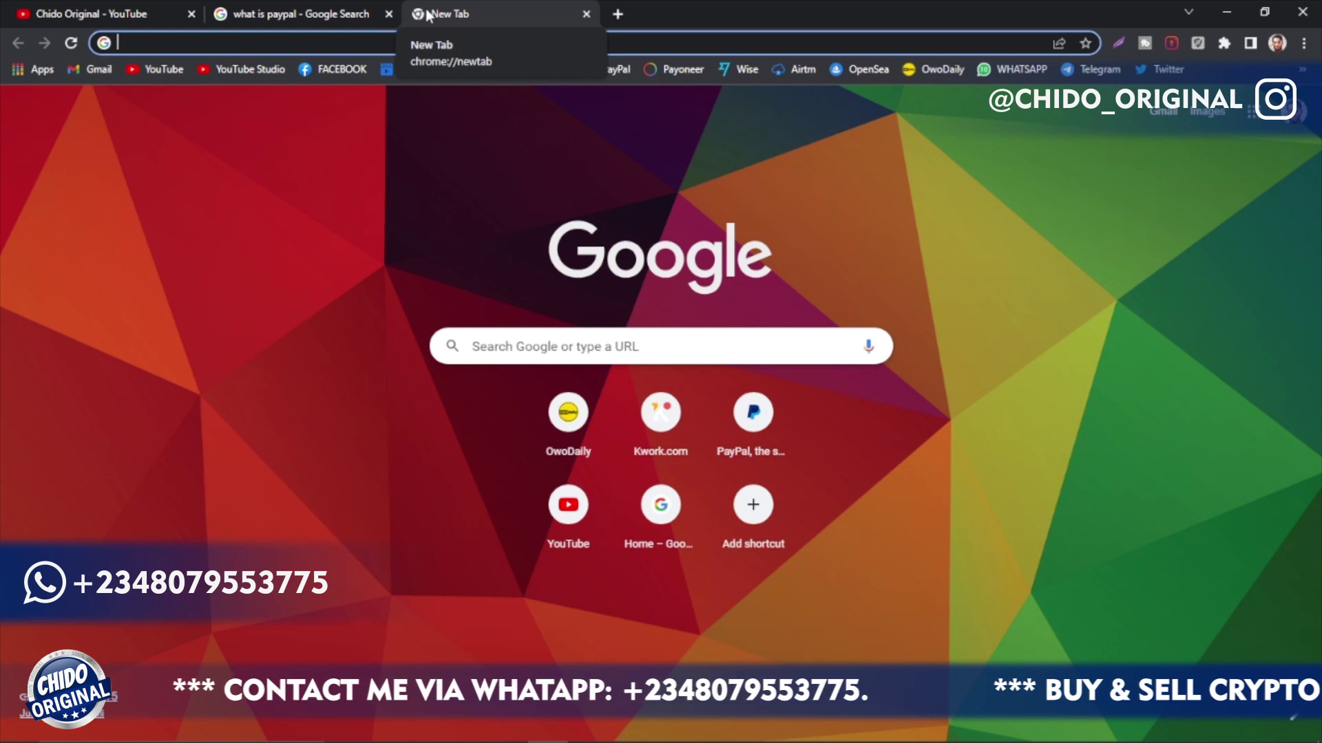
- Go to PayPal's UAE site at paypal.com/ae
left_click(307, 41)
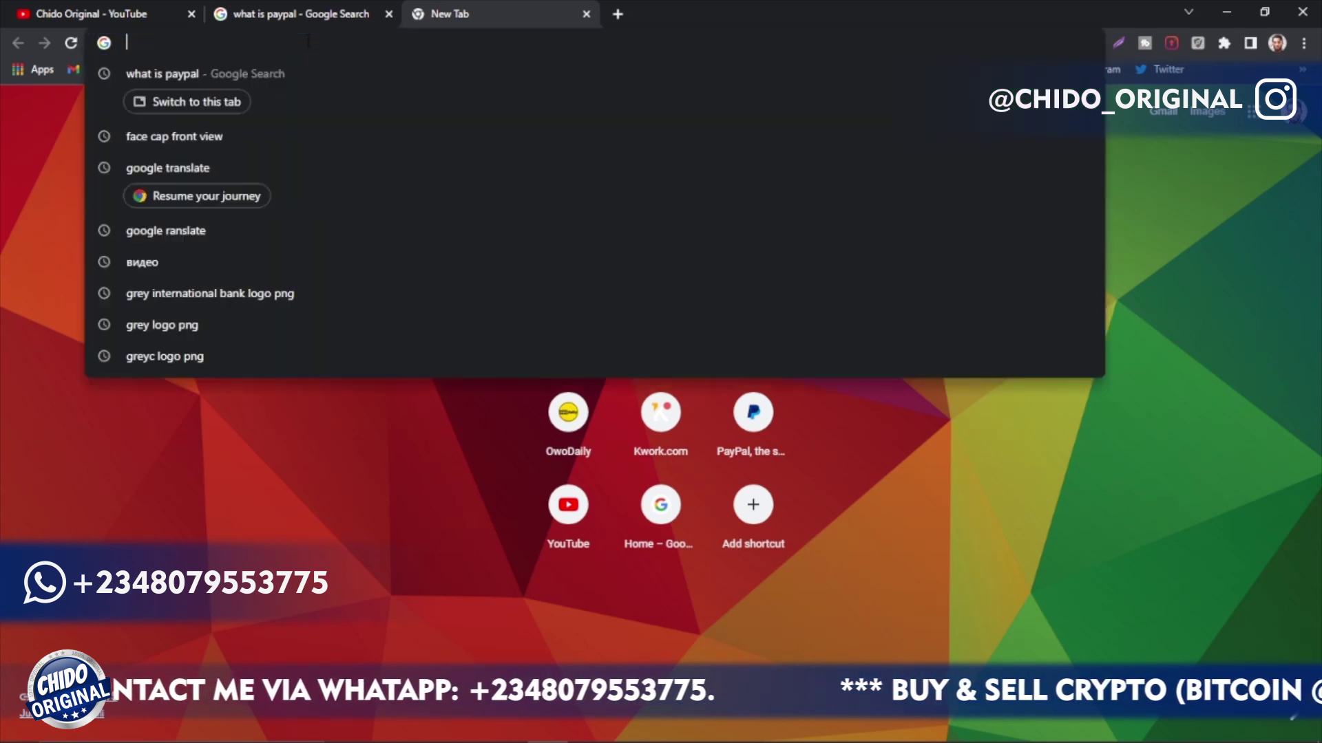
type("pay")
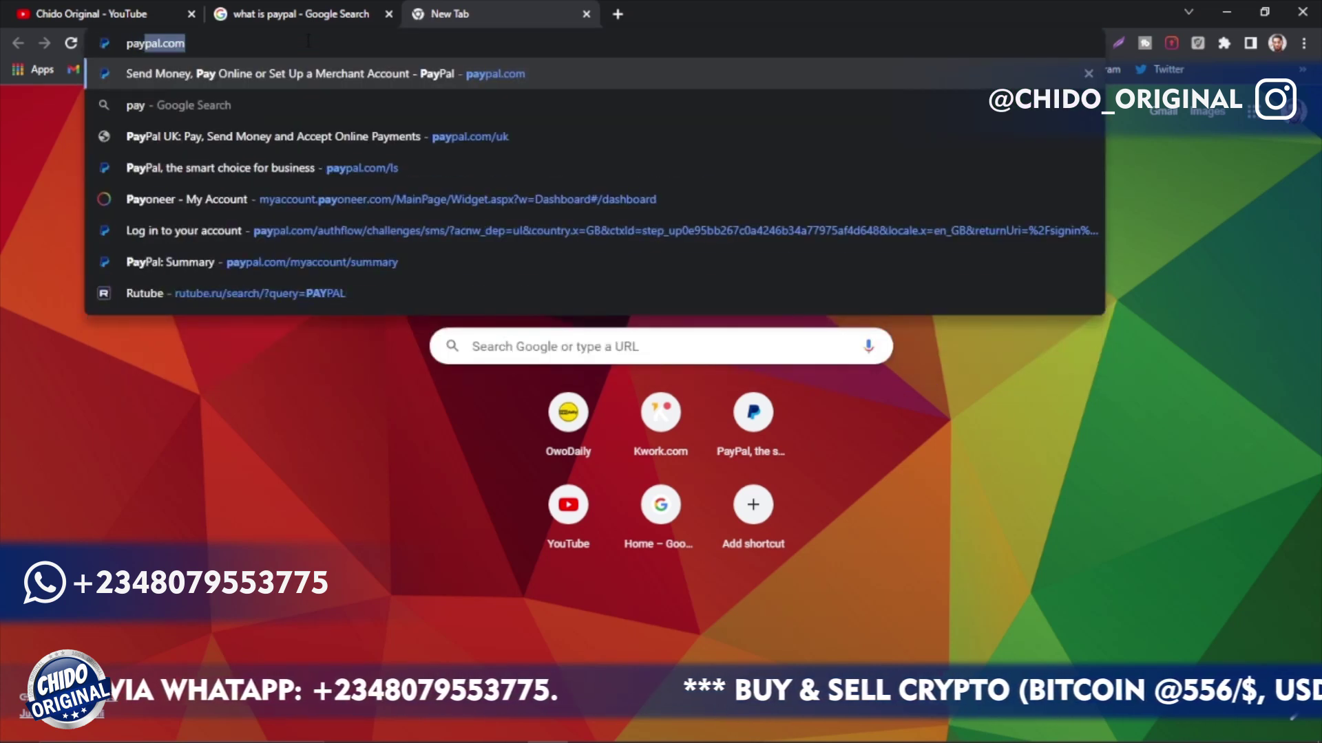
type("pal")
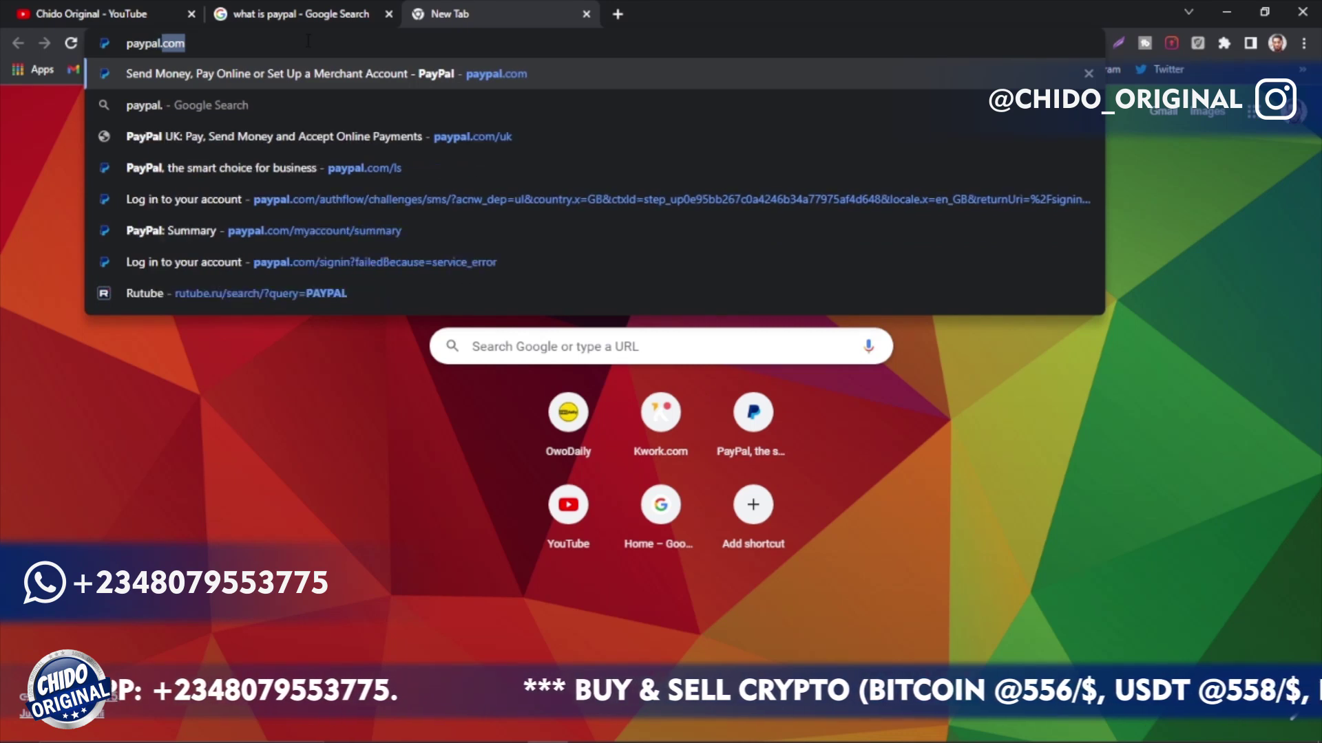
type(".com")
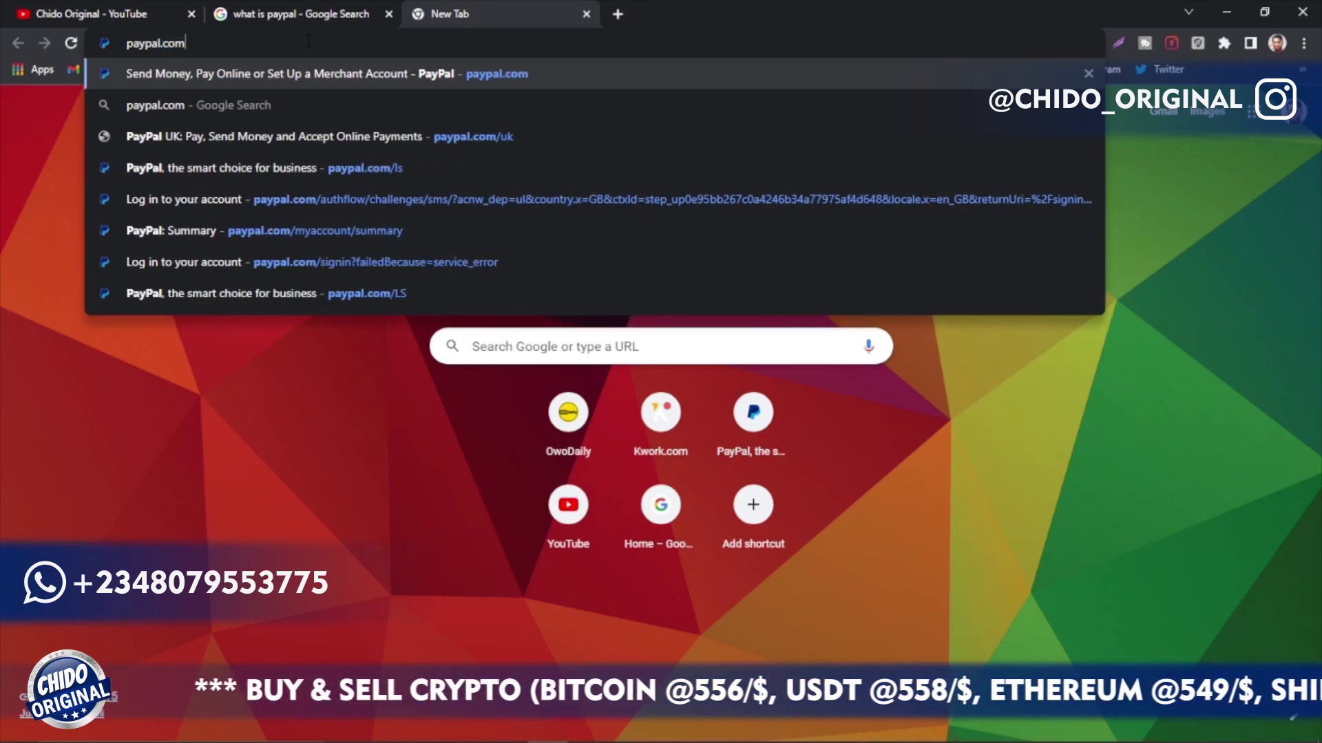
type("/")
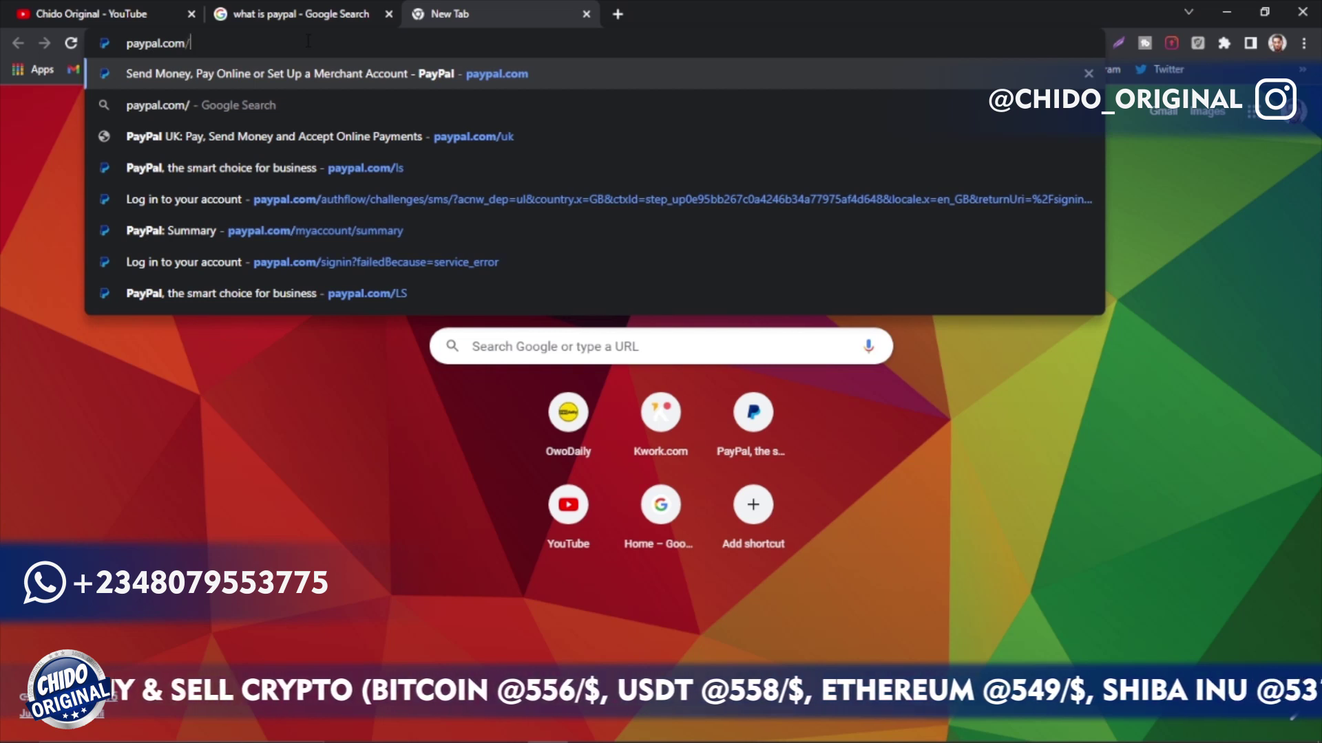
type("ae")
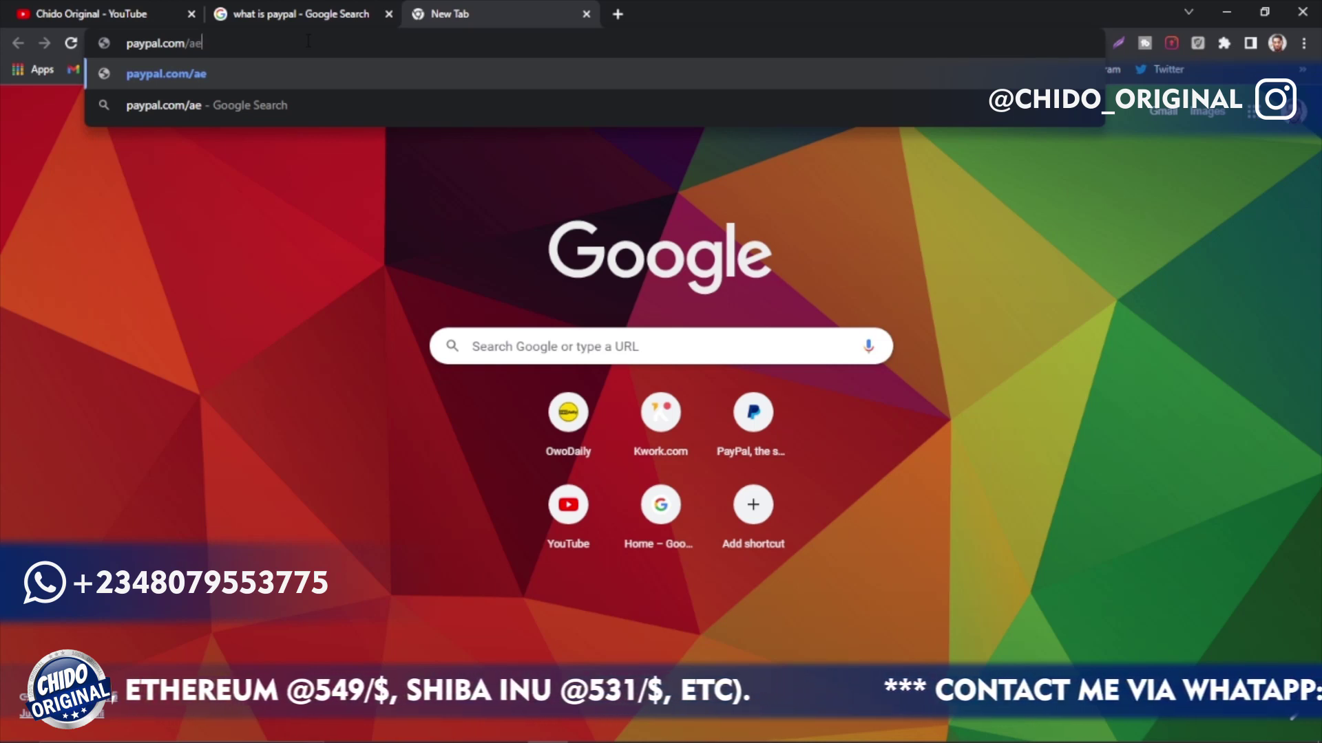
key("Return")
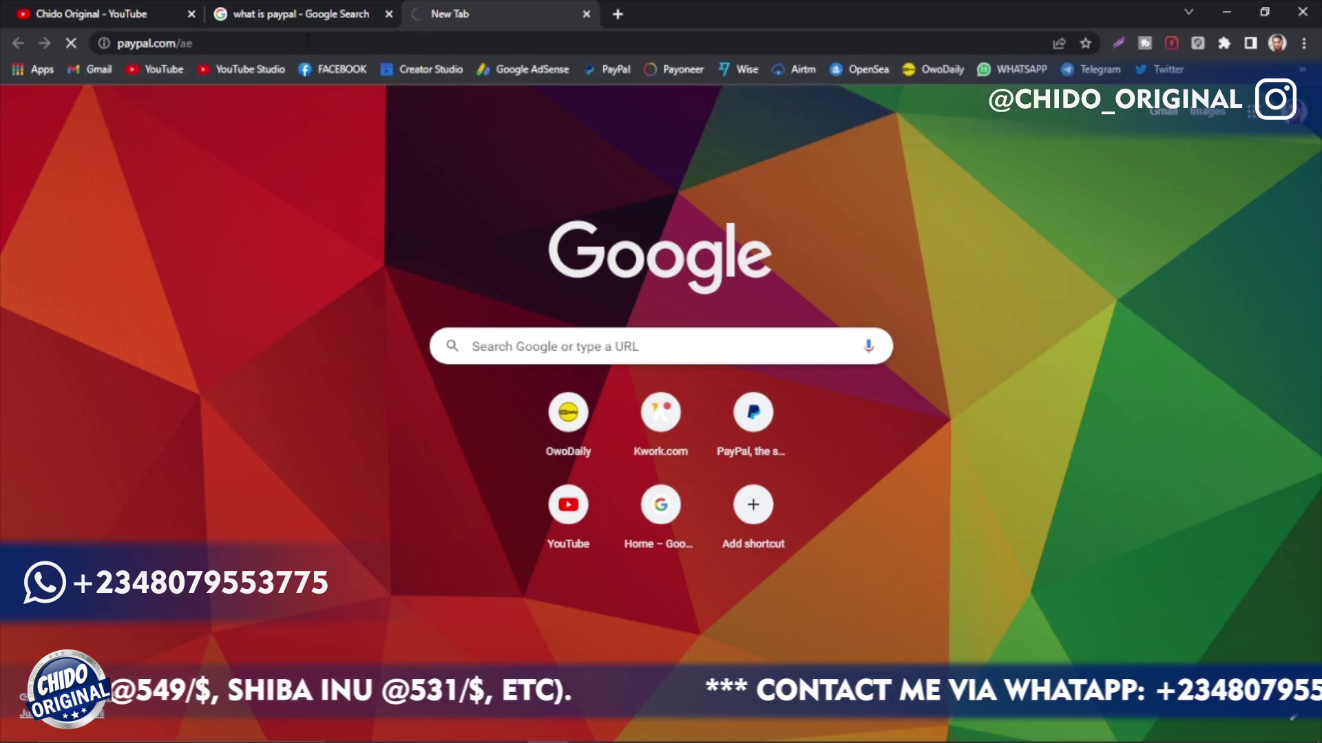
- Load PayPal's Nigeria site, paypal.com/ng, in another new tab
left_click(615, 15)
type("paypal.co")
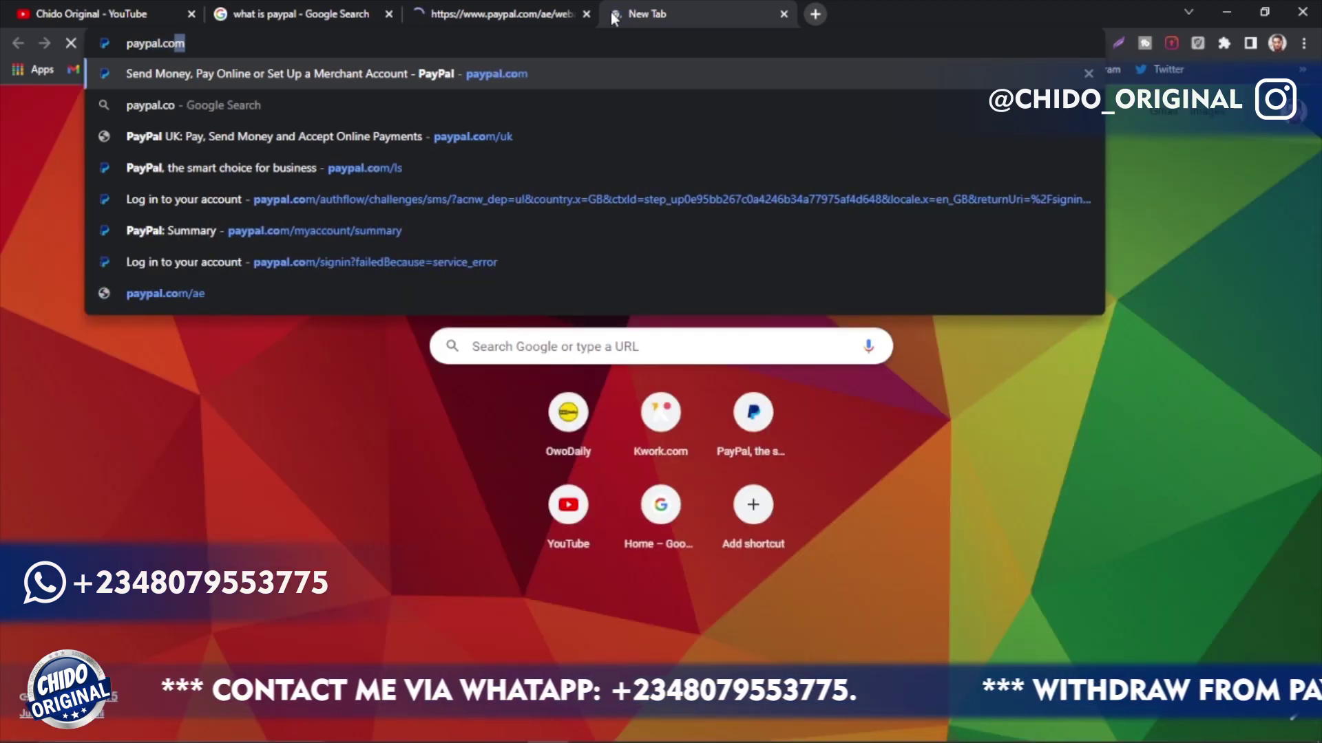
type("m/n")
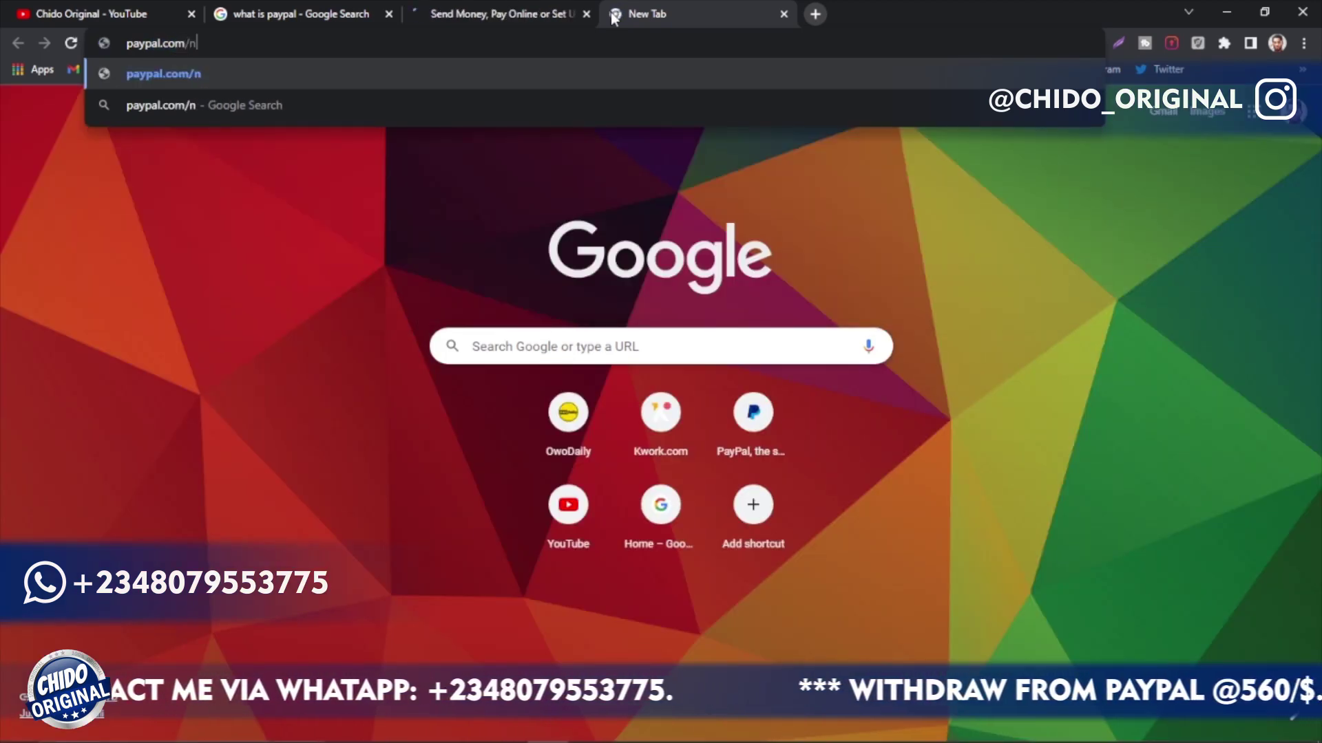
type("g")
key("Return")
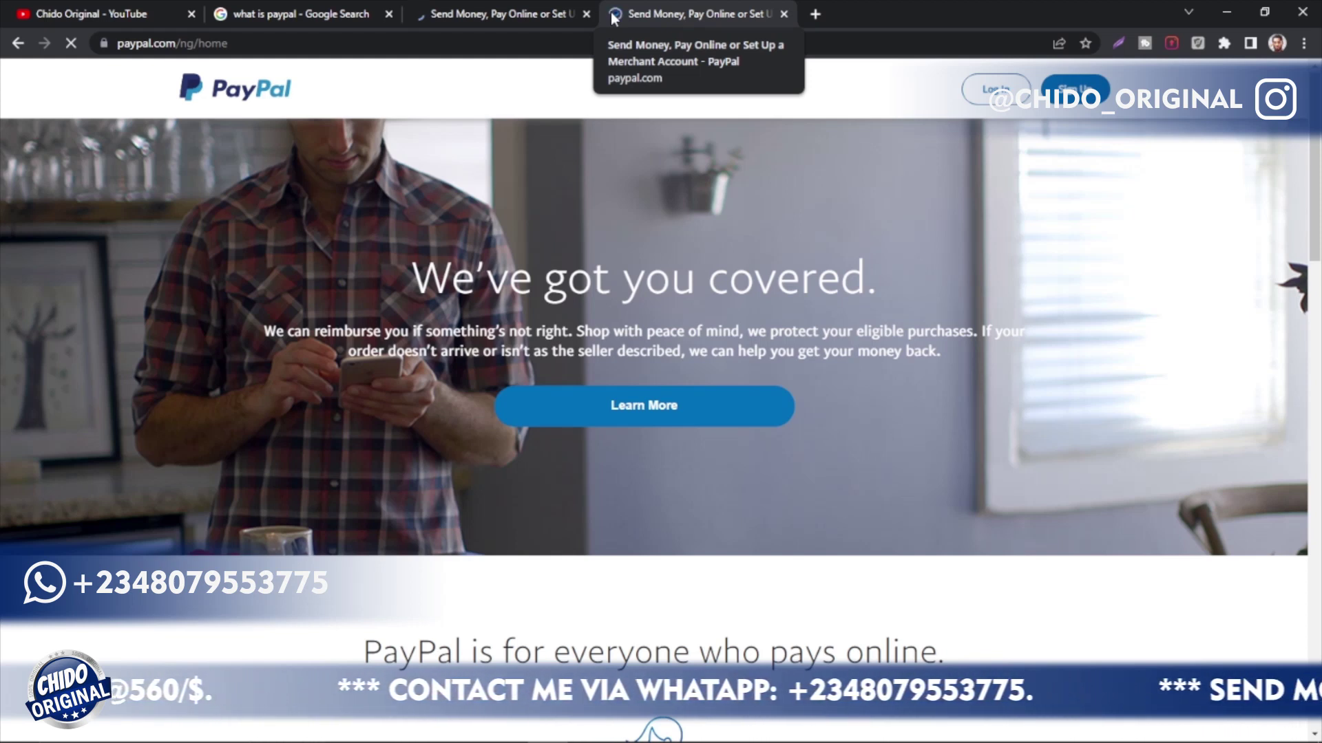
- On the UAE PayPal tab, compare the Personal and Business product menus
left_click(490, 15)
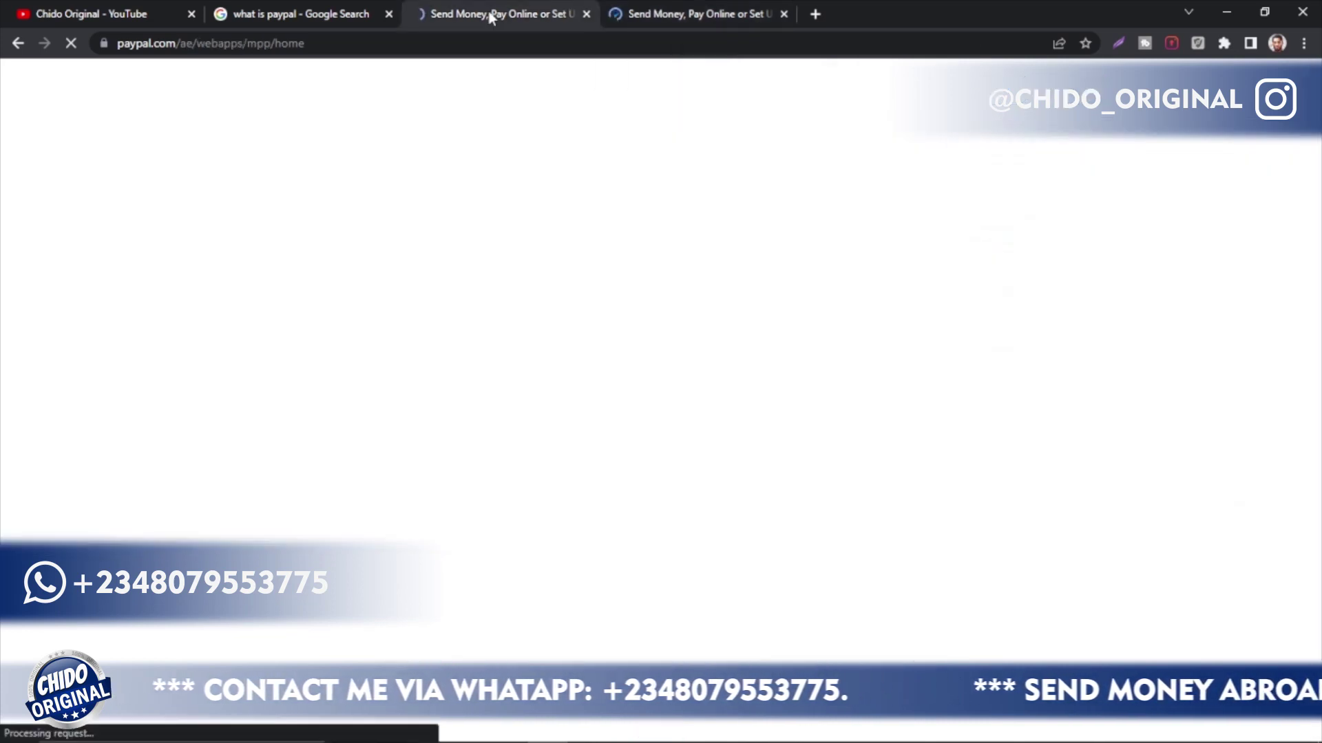
left_click(484, 91)
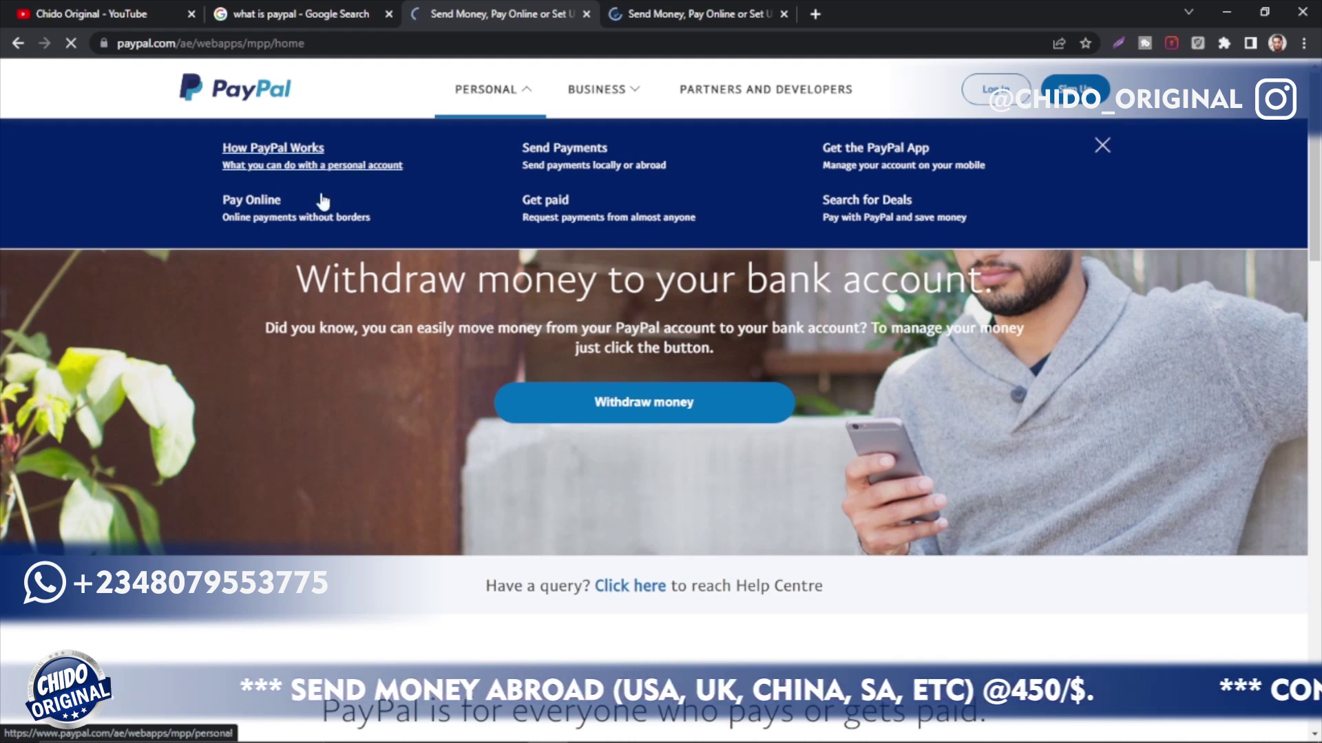
left_click(583, 94)
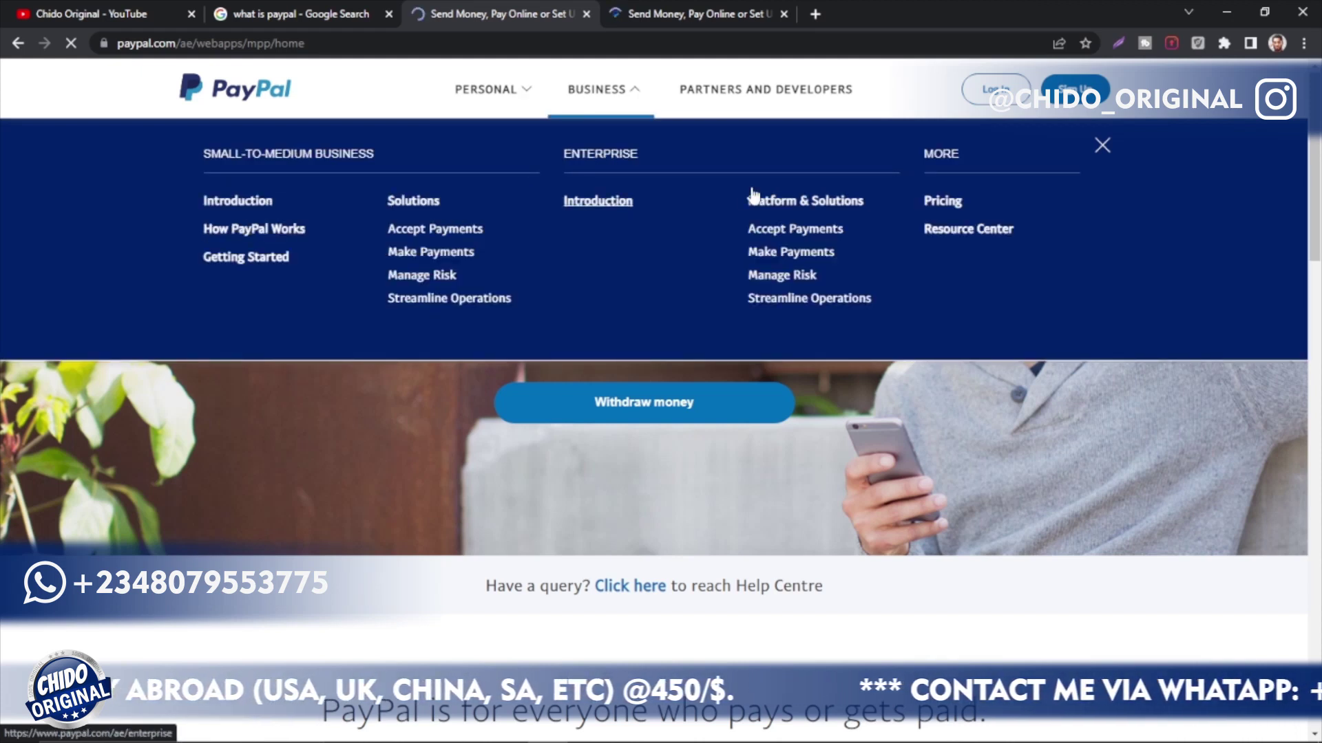
left_click(507, 96)
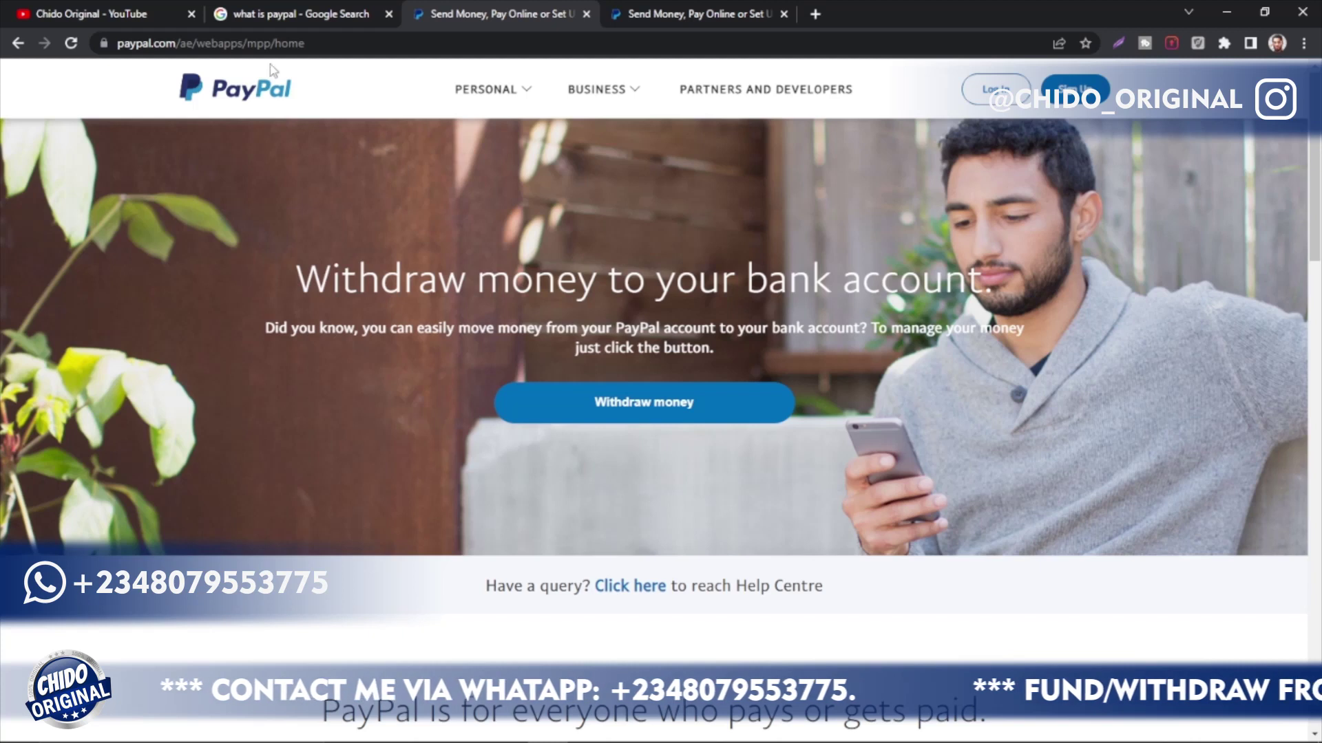
- Browse the Nigeria site's Personal products menu and scroll through its homepage
left_click(685, 14)
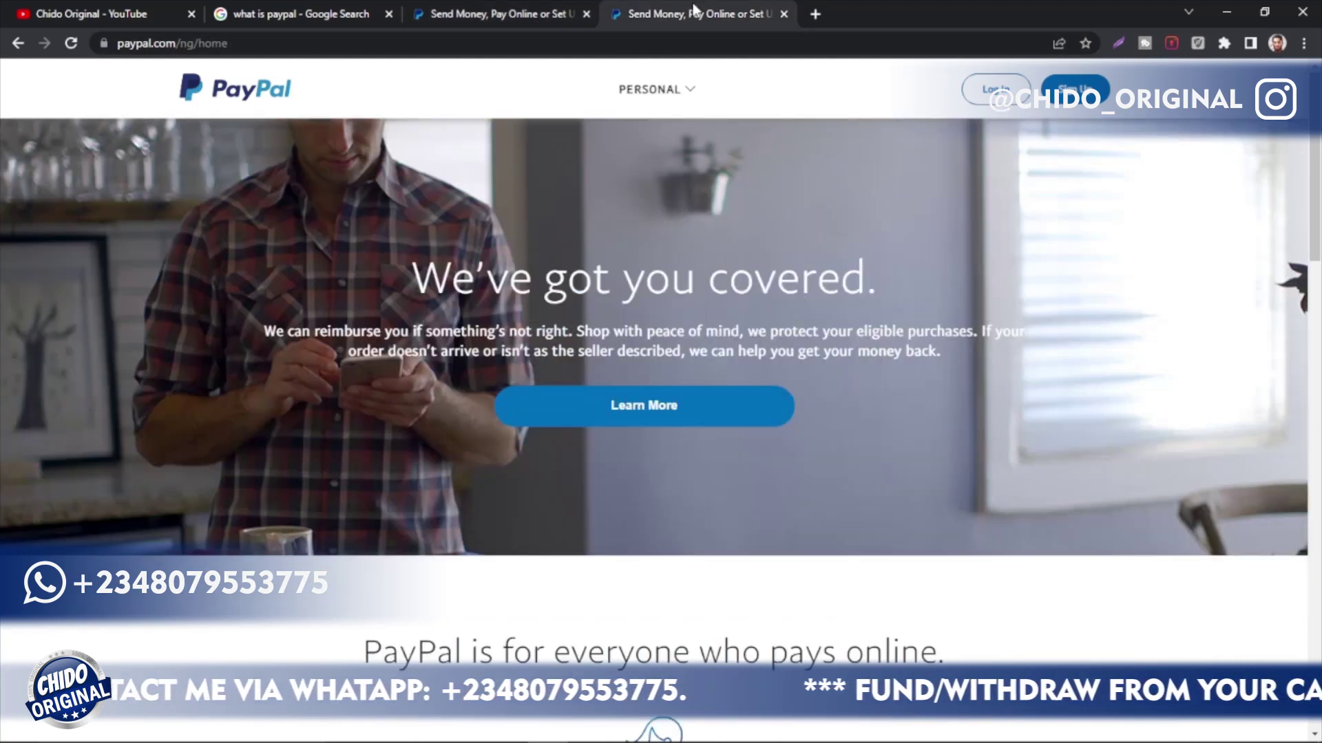
left_click(702, 95)
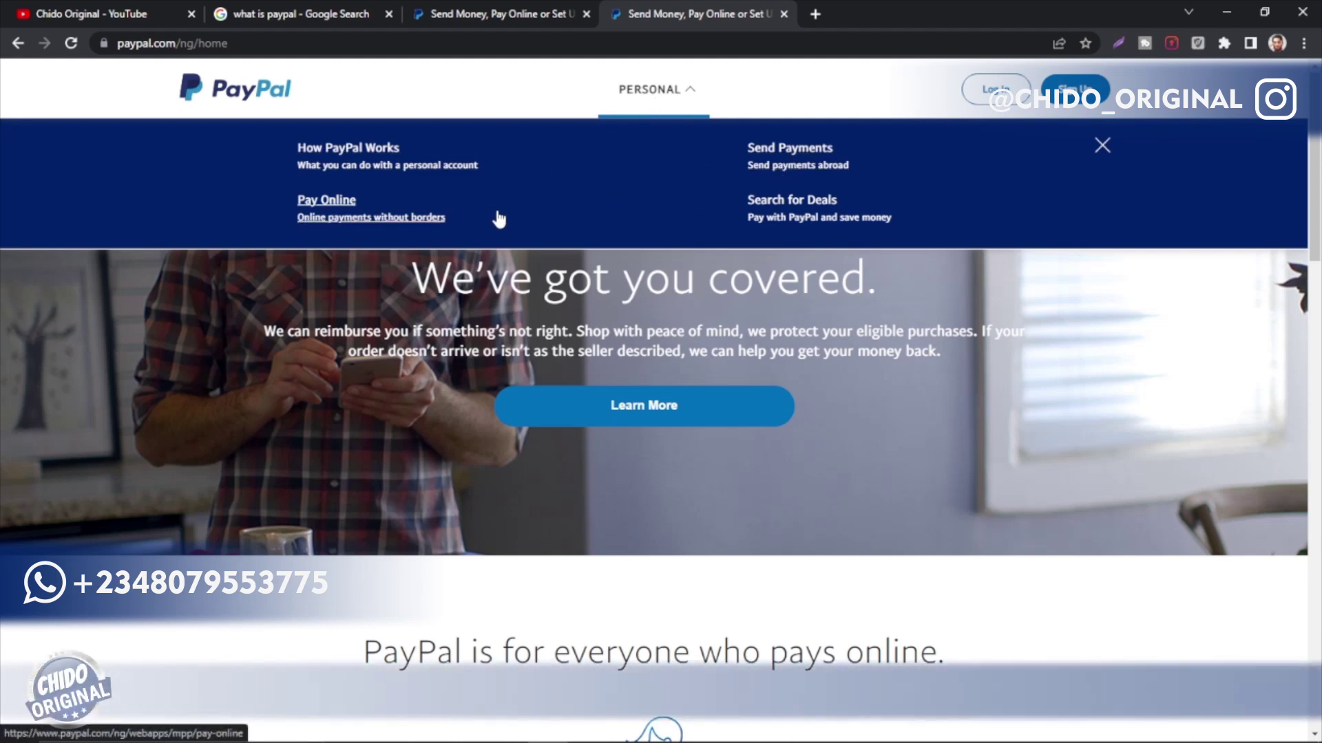
scroll(538, 338, "down", 1)
scroll(538, 338, "down", 4)
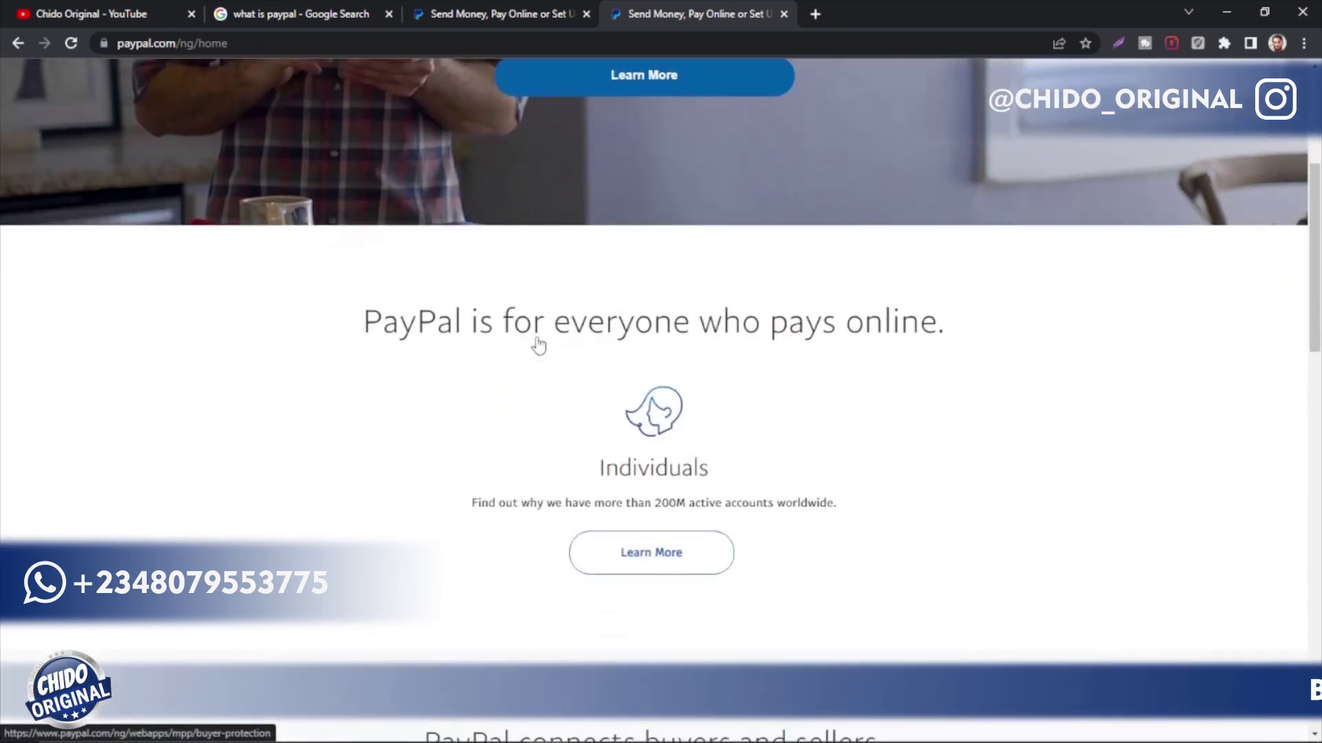
scroll(539, 337, "down", 18)
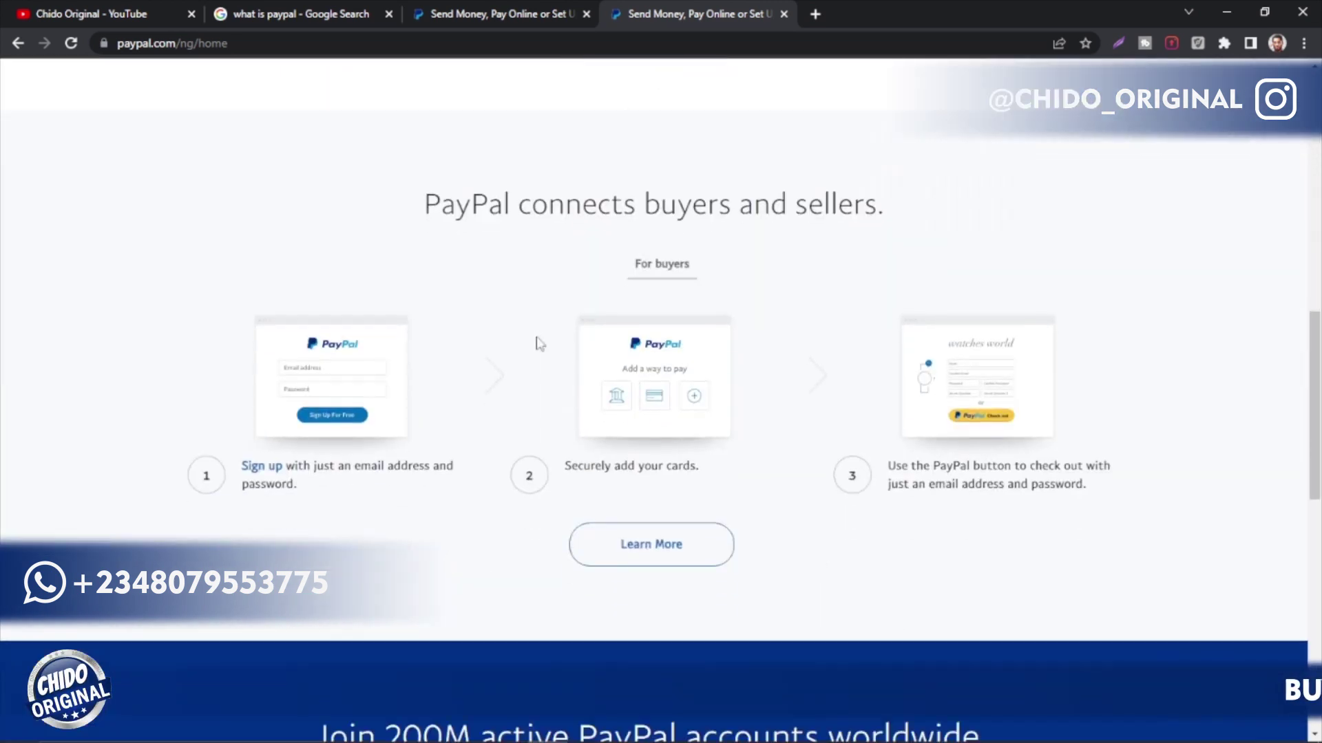
scroll(537, 343, "up", 20)
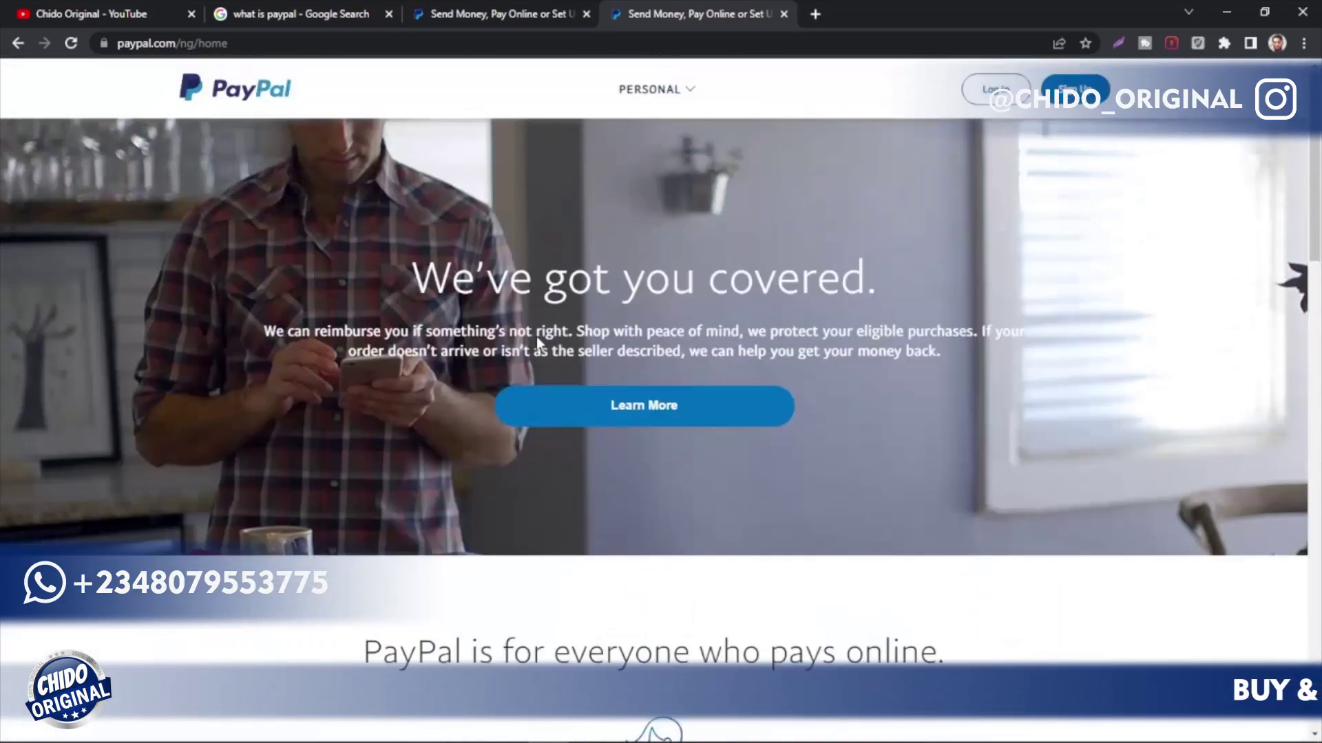
- Return to the UAE homepage and review its Personal products menu
left_click(490, 10)
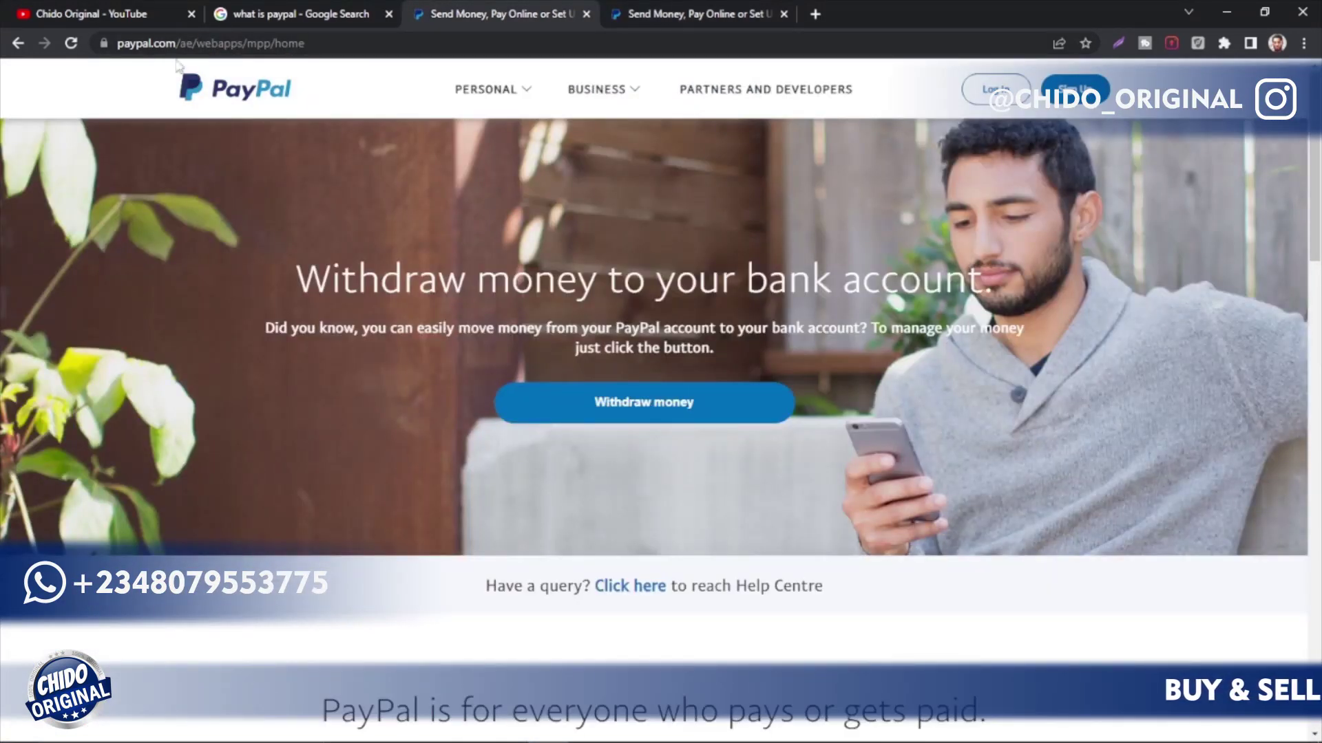
left_click(488, 90)
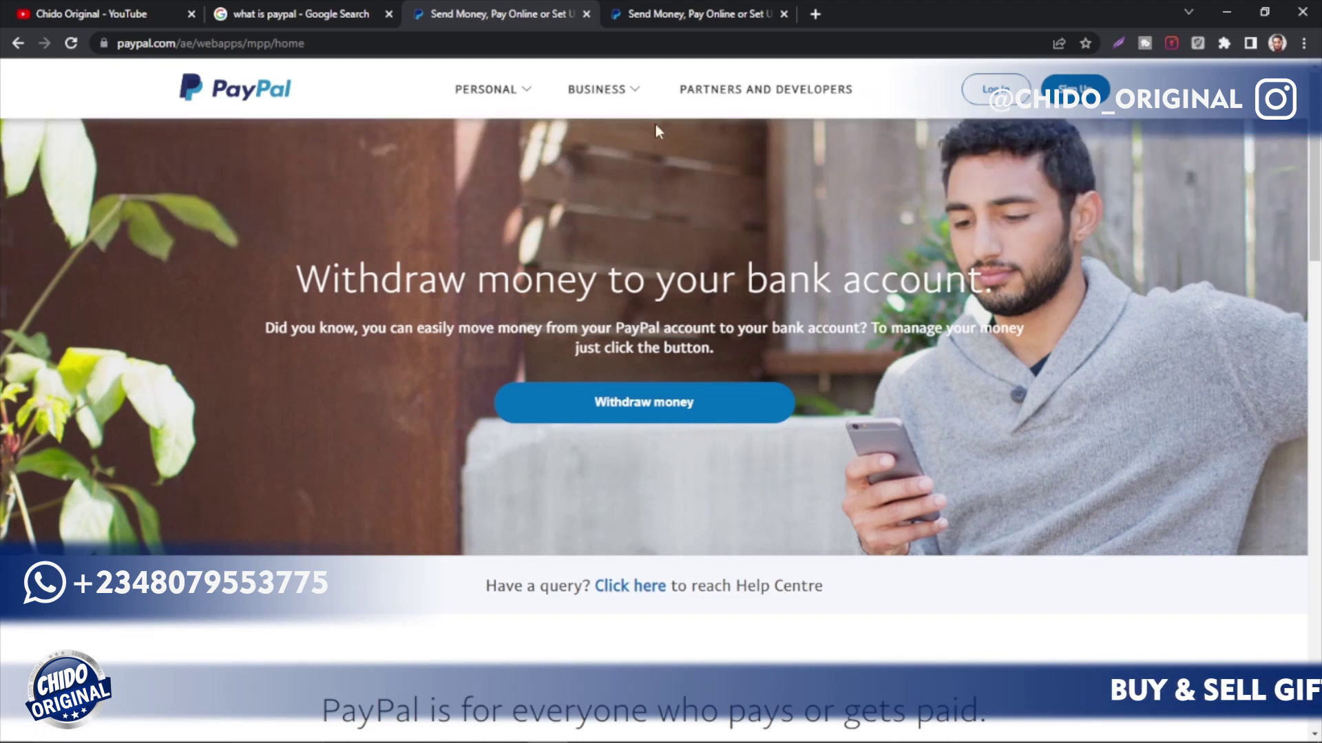
scroll(651, 289, "down", 3)
scroll(650, 289, "down", 2)
scroll(650, 289, "up", 5)
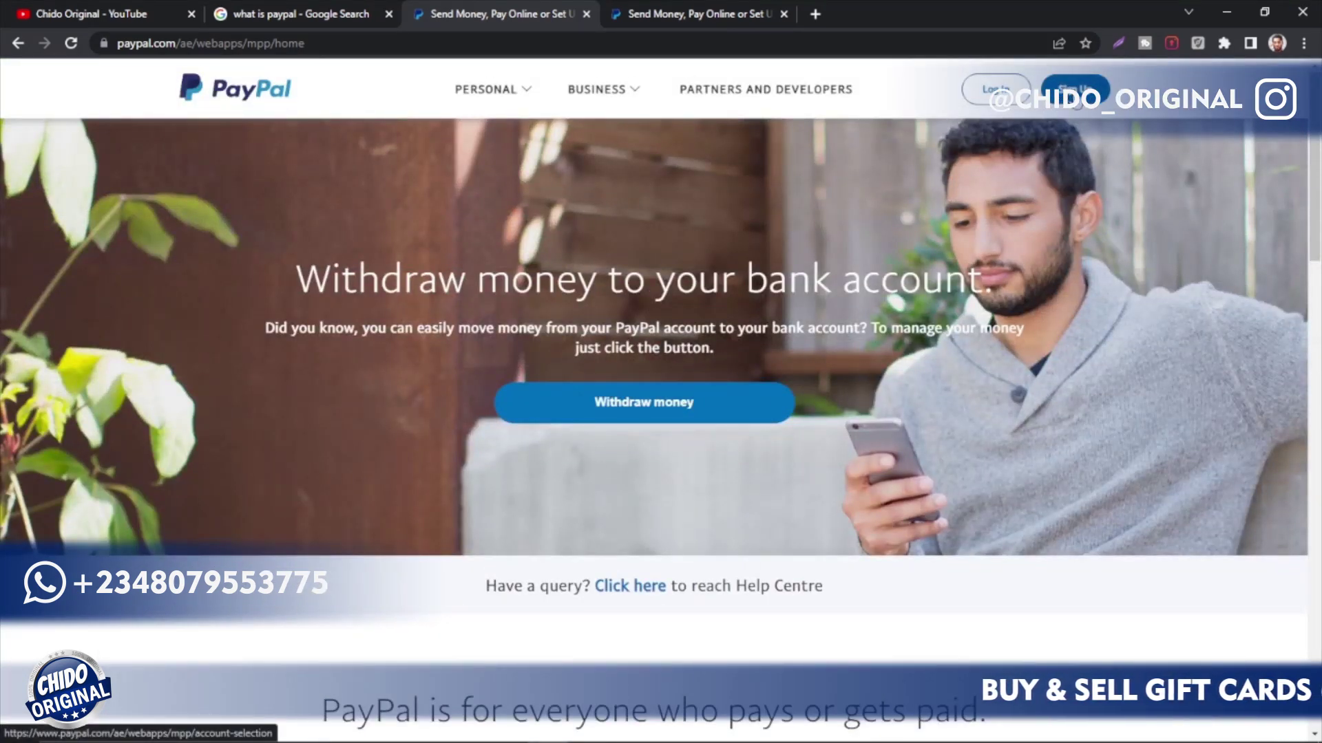
- Start sign-up with the Business Account type selected and continue
left_click(1078, 96)
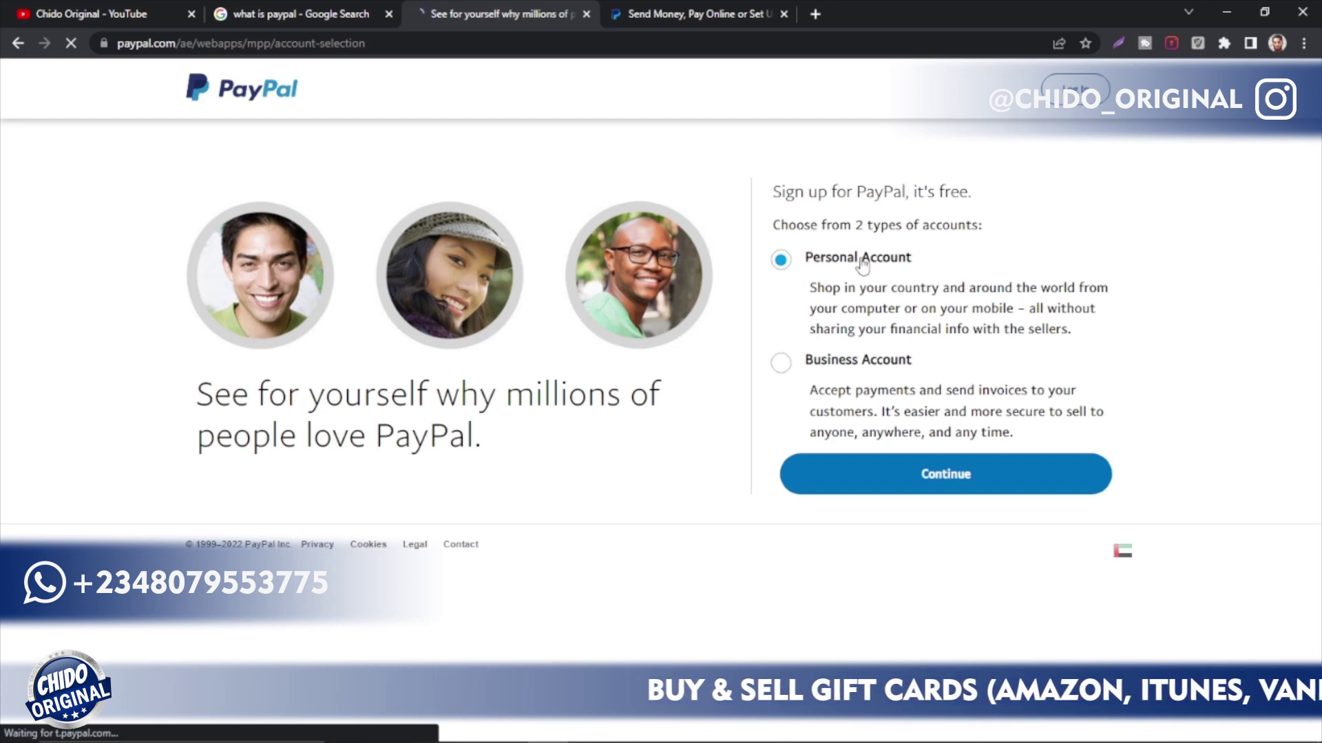
left_click(851, 369)
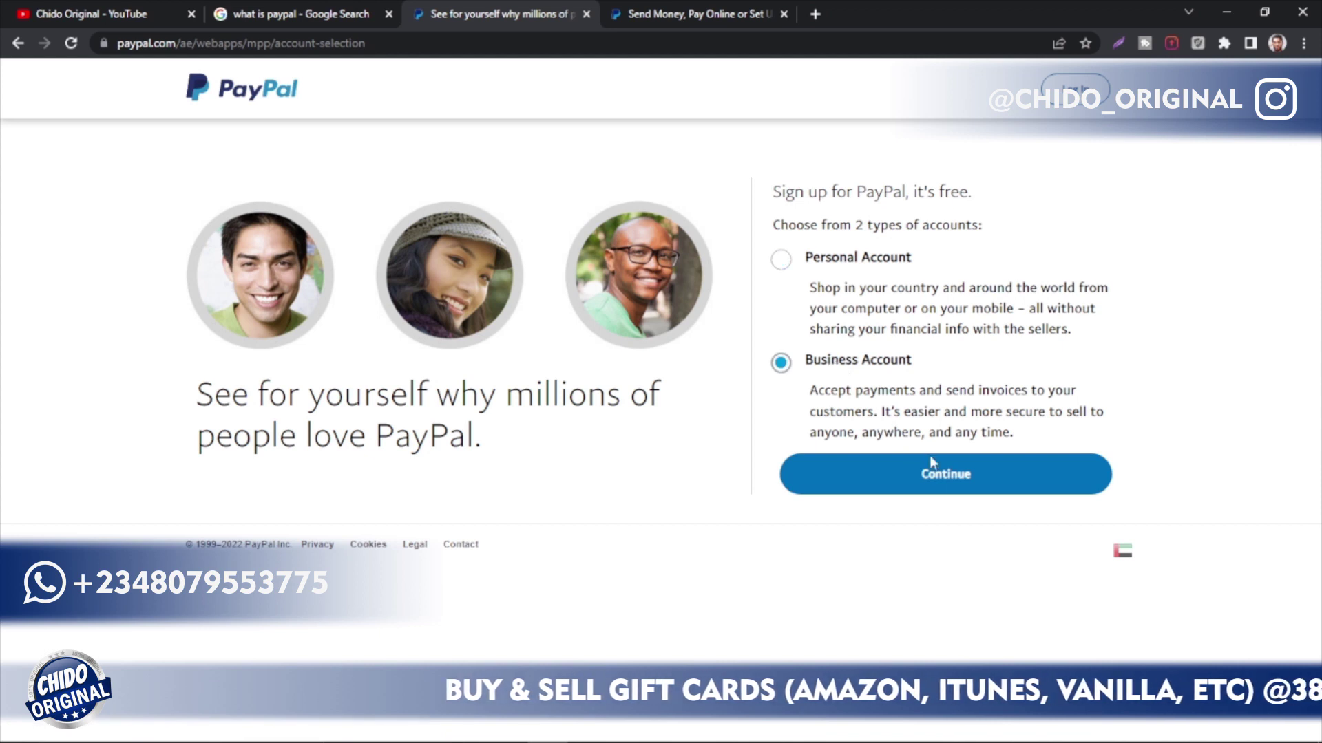
left_click(960, 475)
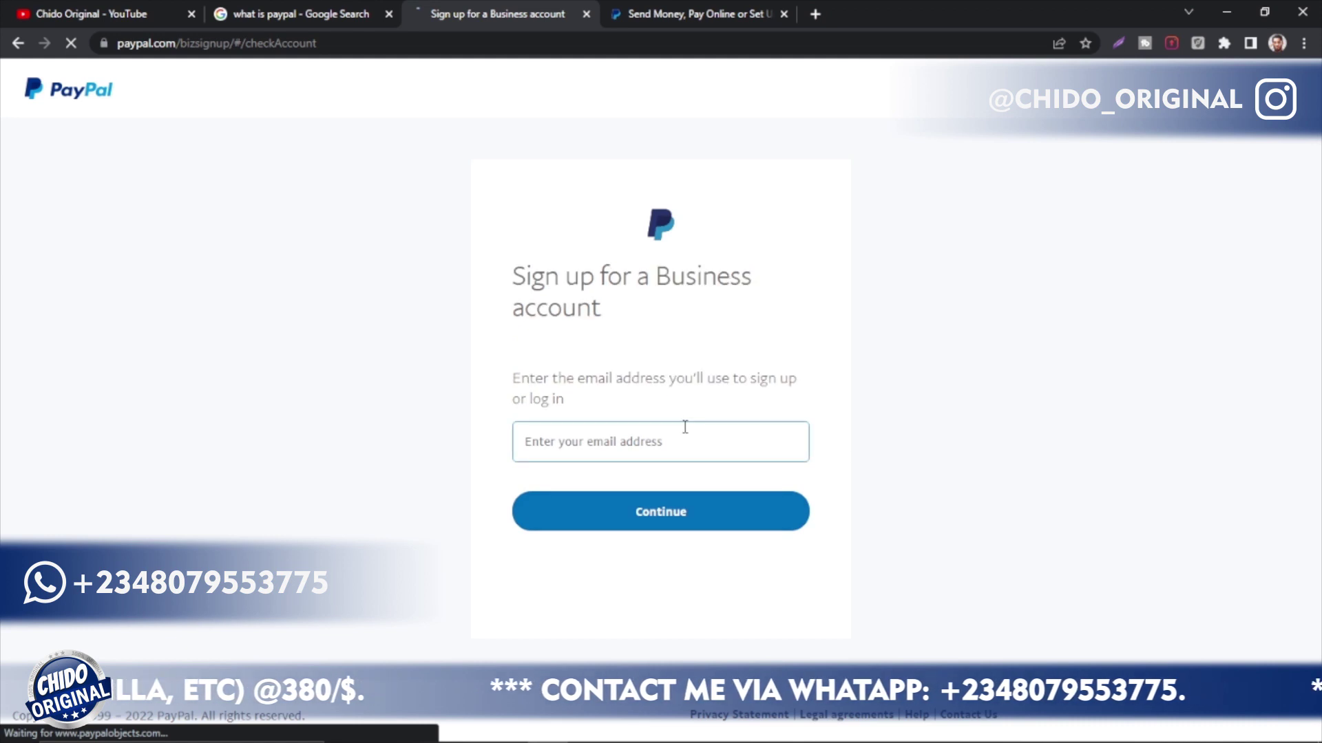
- Enter a Gmail address as the sign-up email, dismissing the help chat, and close the Send Money tab
left_click(651, 451)
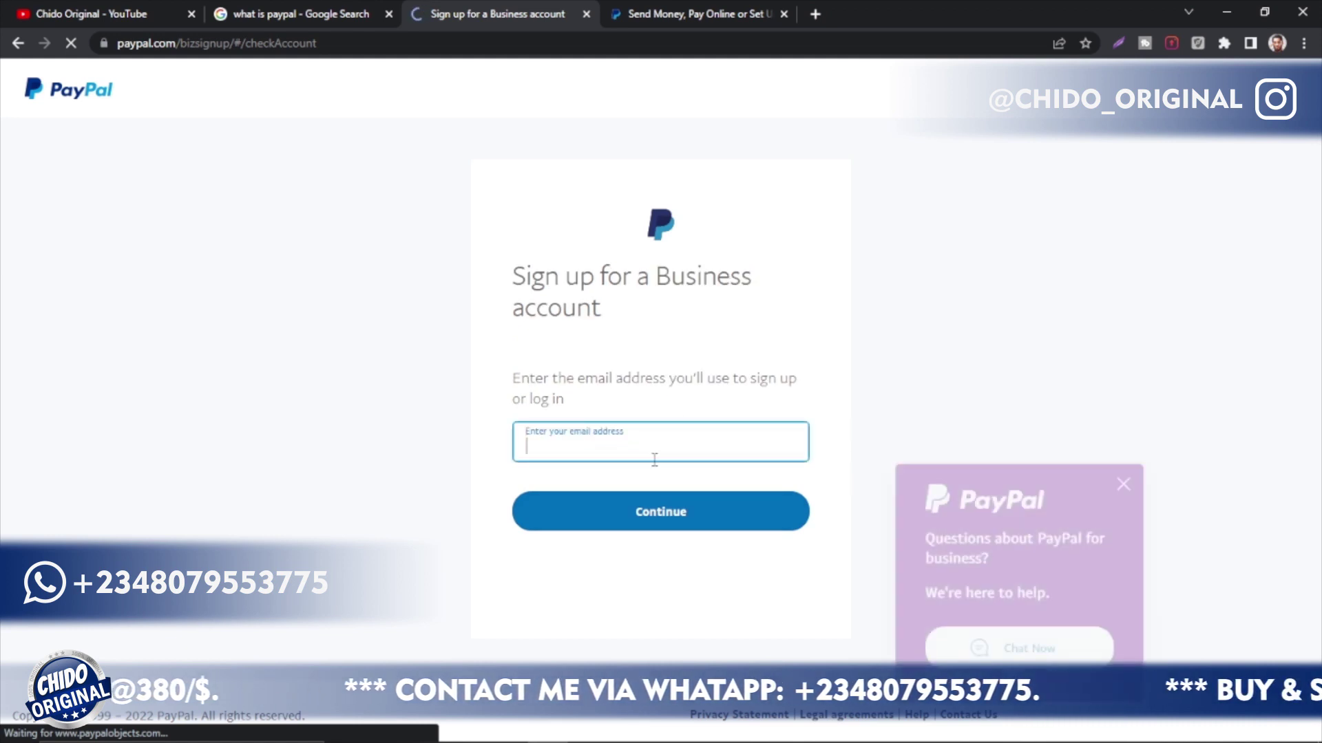
left_click(1003, 490)
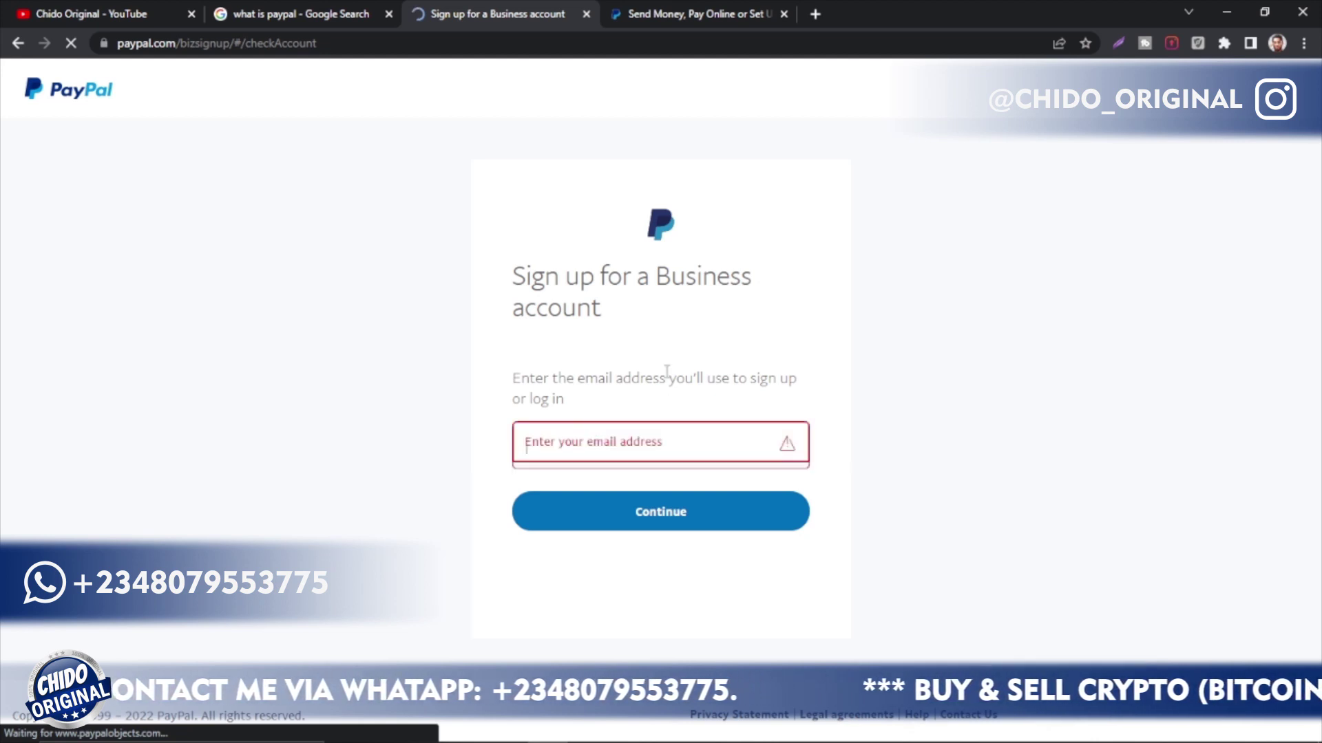
key("Tab")
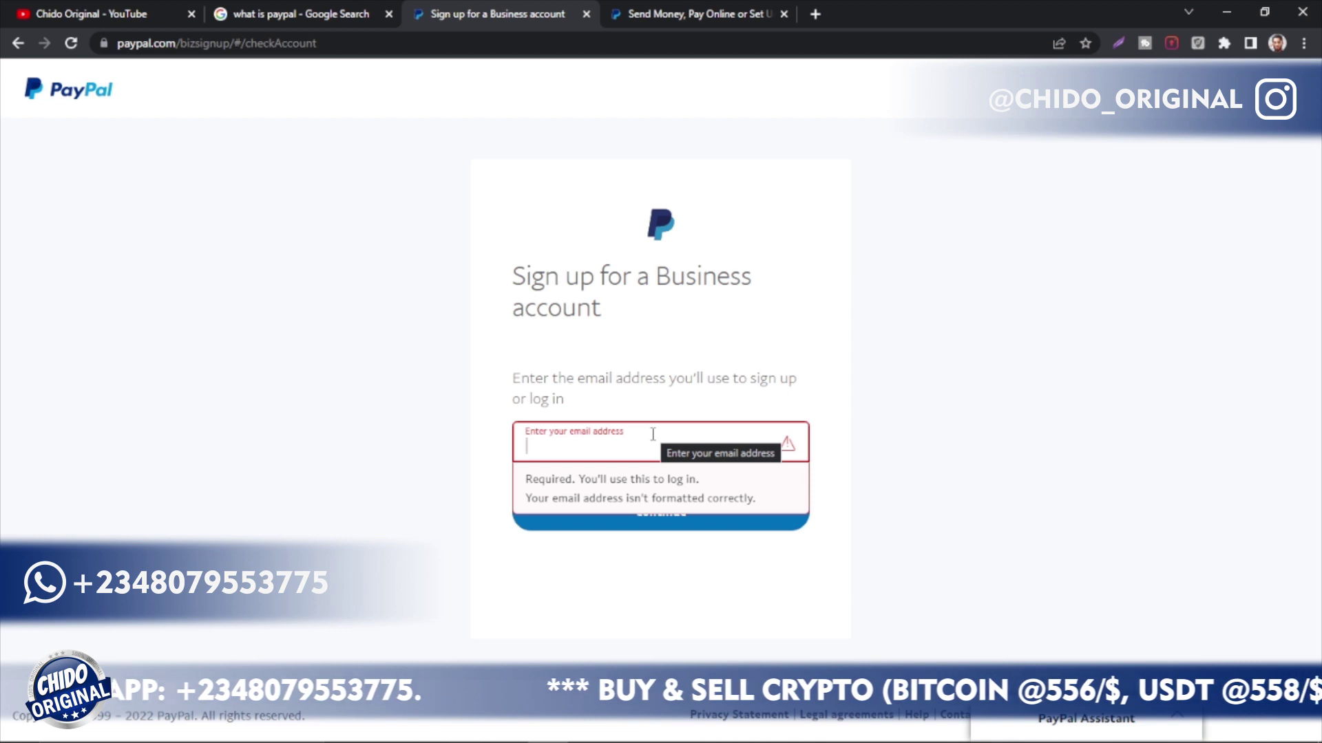
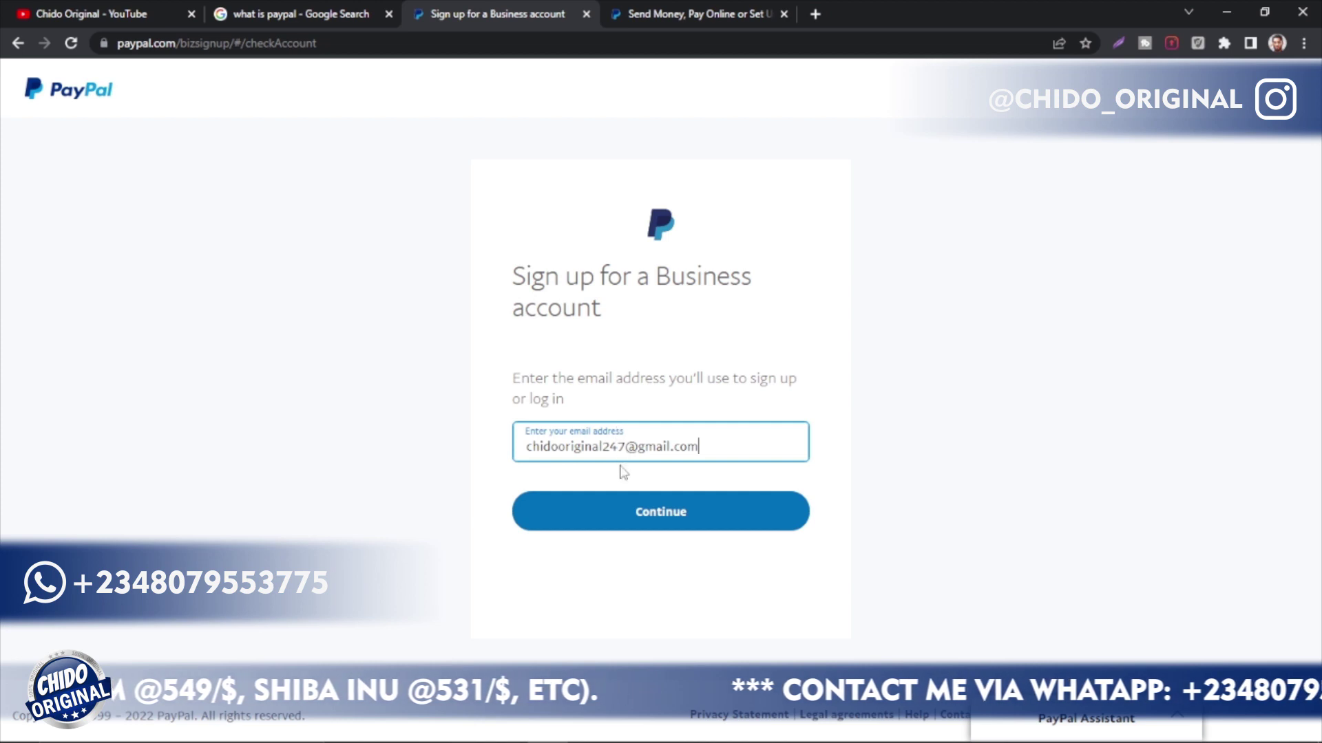
left_click_drag(700, 446, 451, 445)
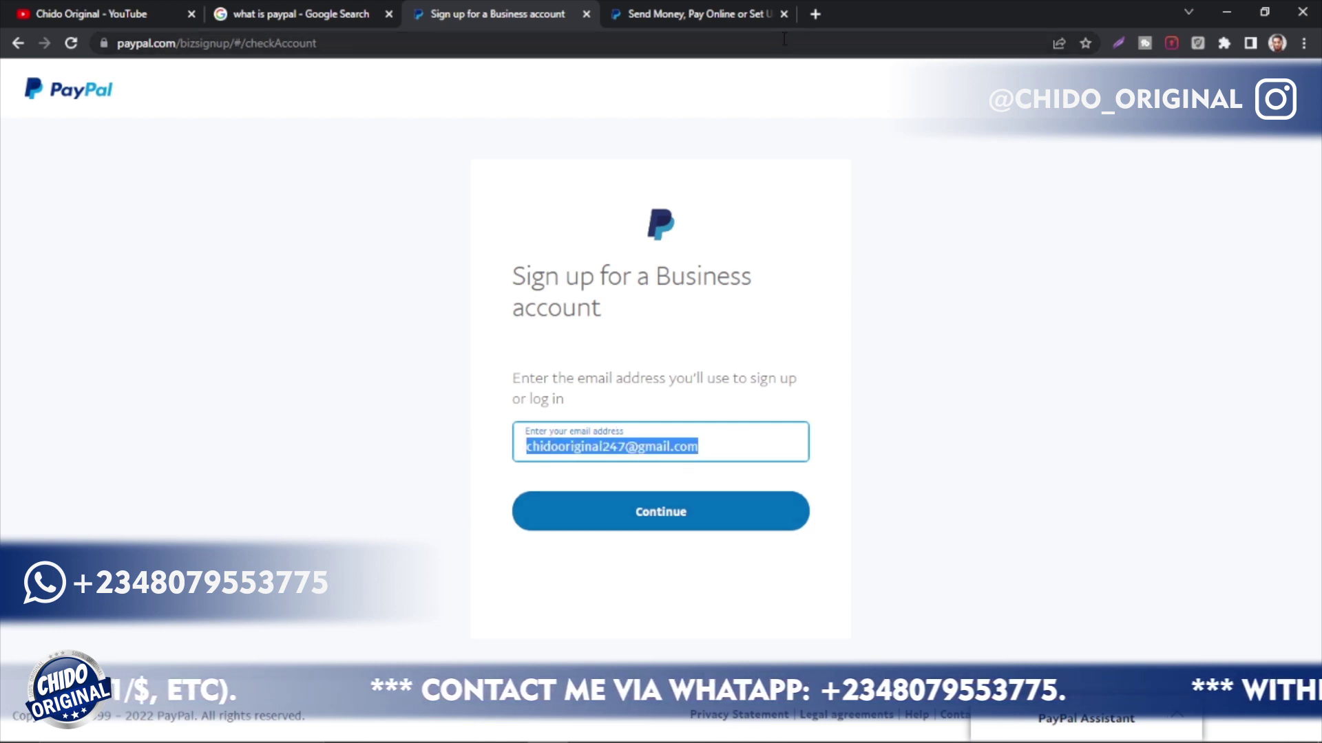
left_click(783, 15)
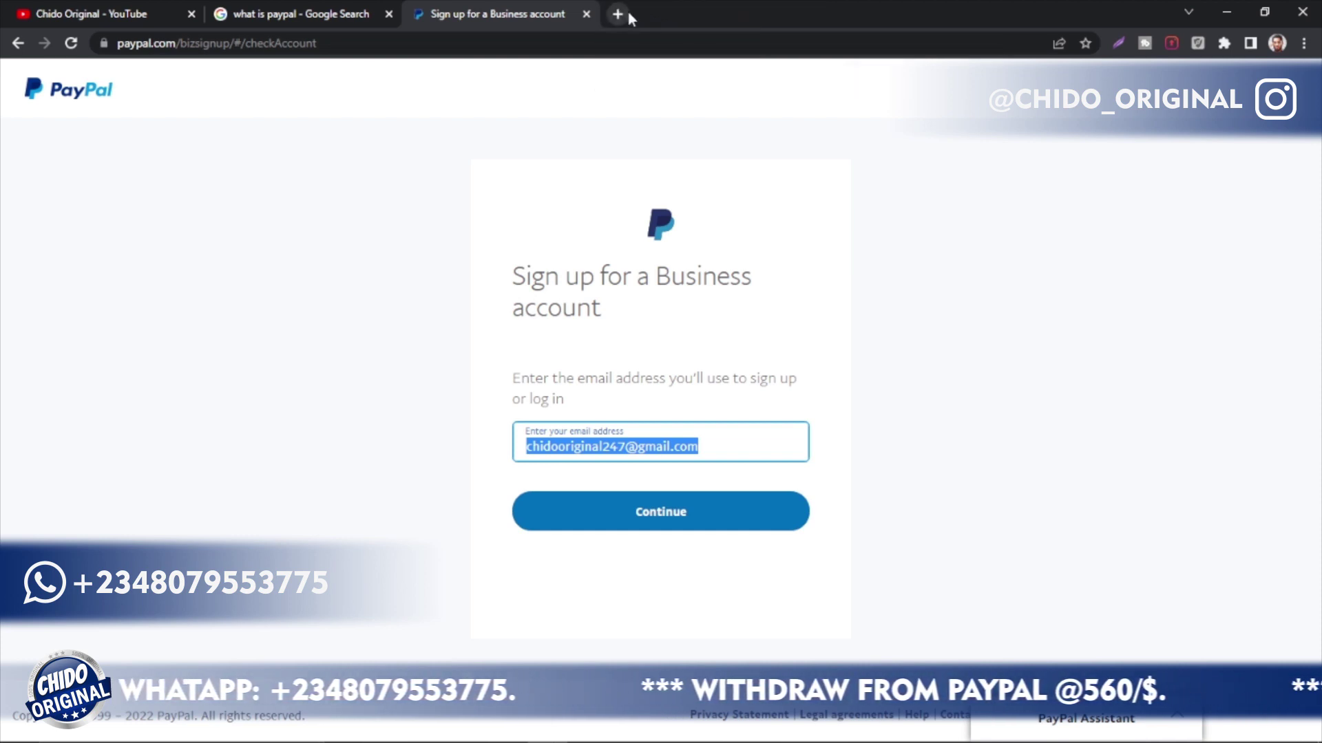
- Search 'temp email' in a new tab and select Tempail's generated address for copying
key("ctrl+t")
type("te")
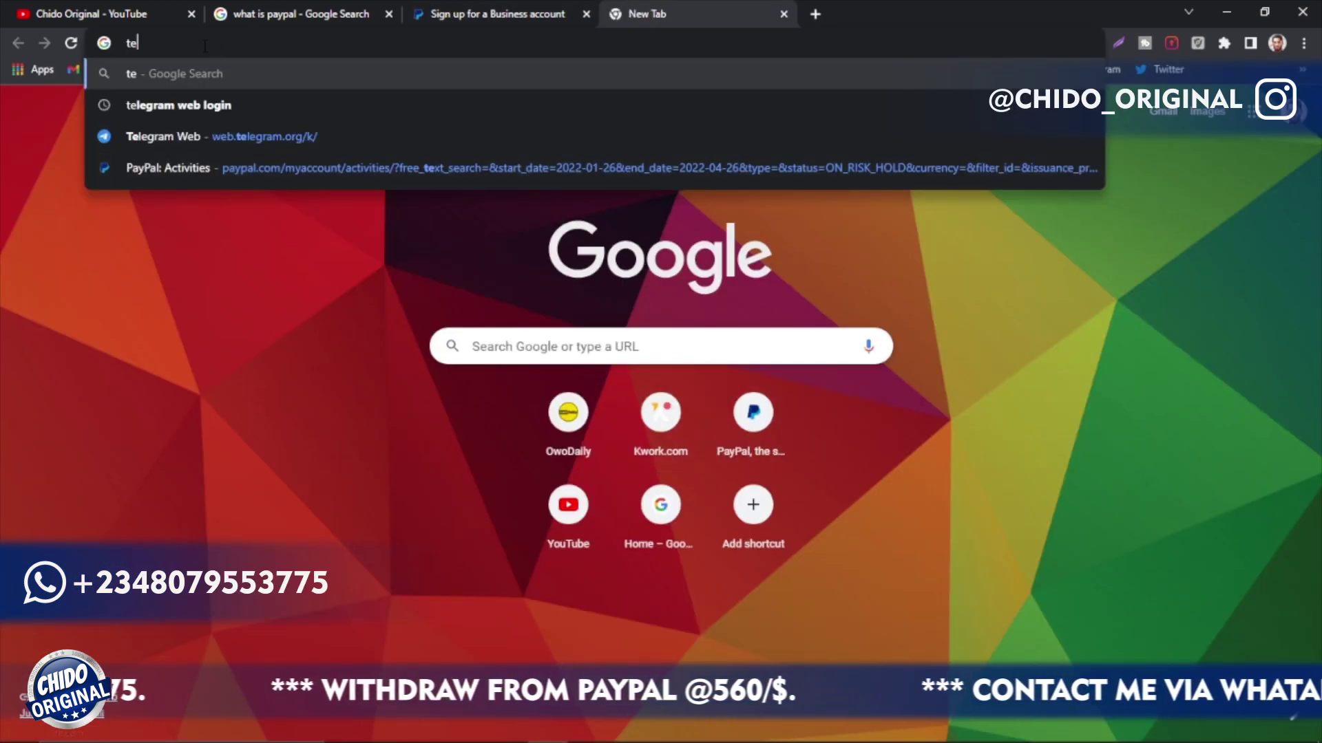
type("mp email")
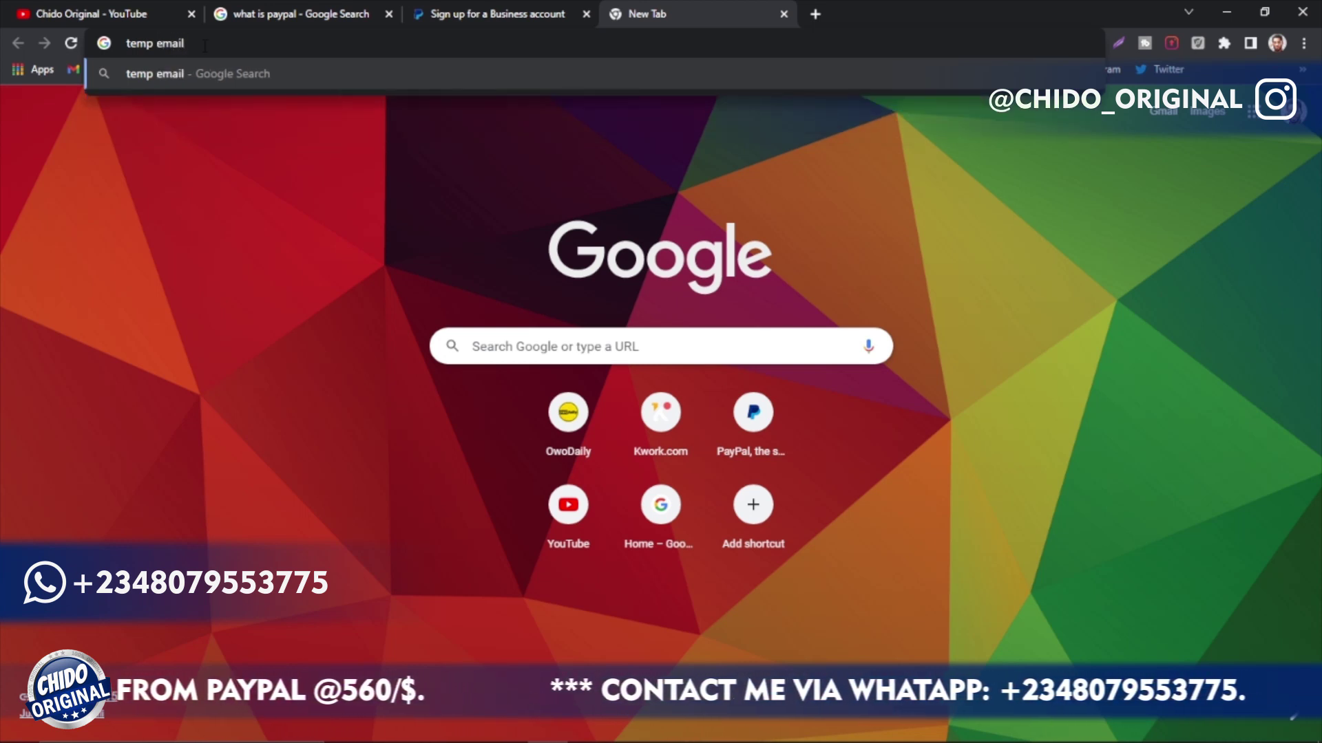
key("Return")
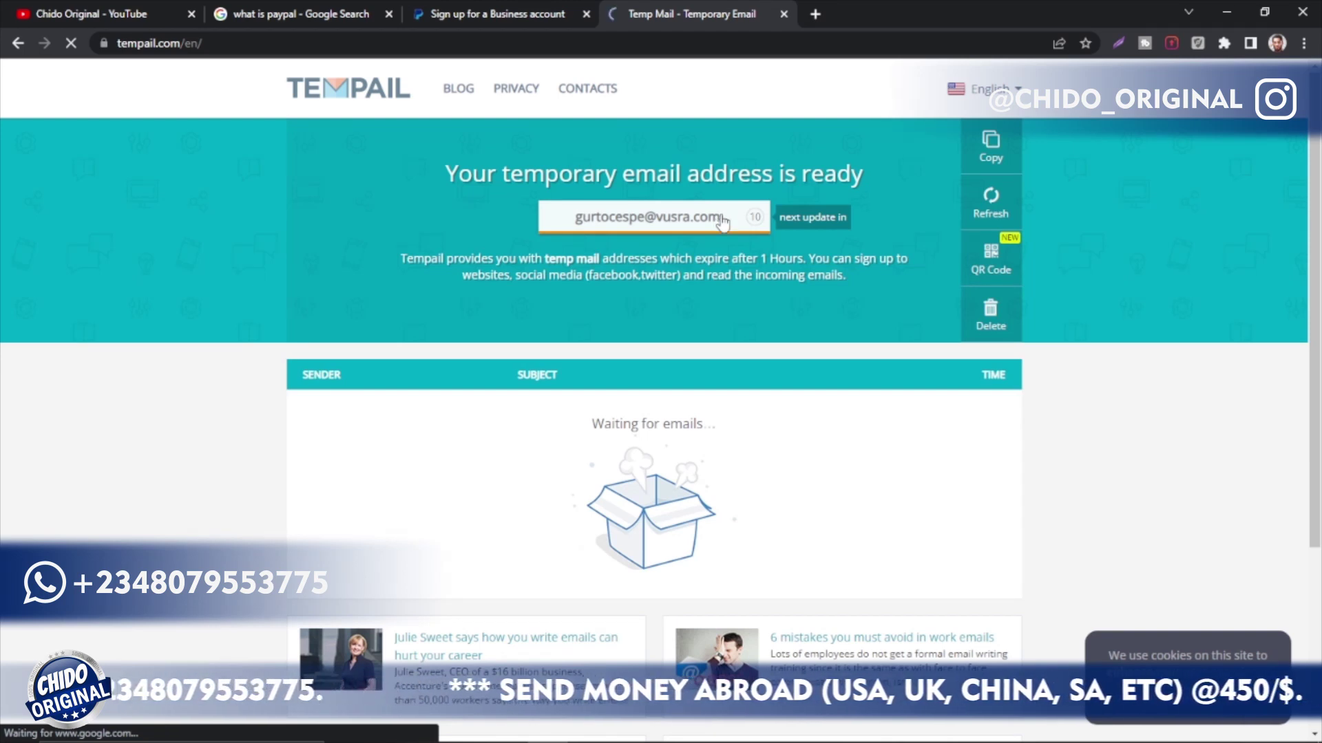
triple_click(722, 222)
key("ctrl+c")
right_click(707, 222)
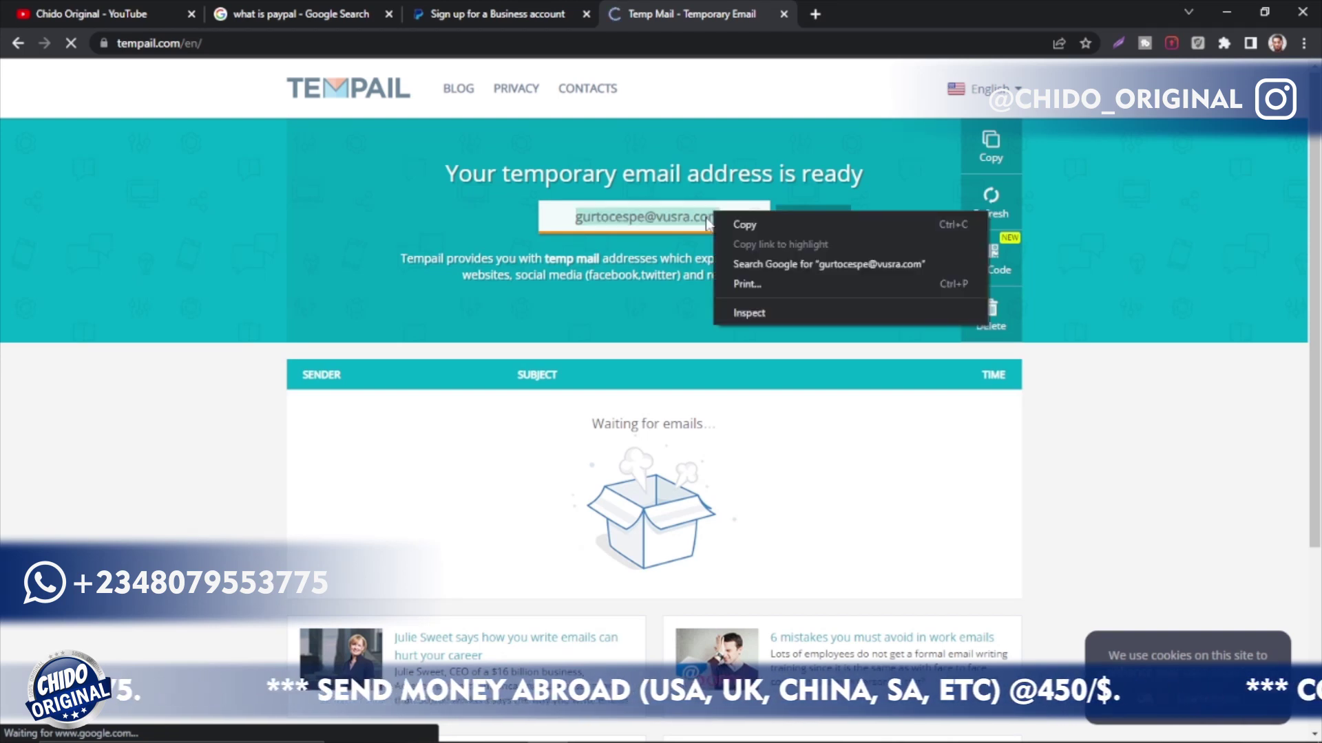
- Copy the temporary address, paste it over PayPal's sign-up email, and continue
left_click(744, 225)
left_click(496, 14)
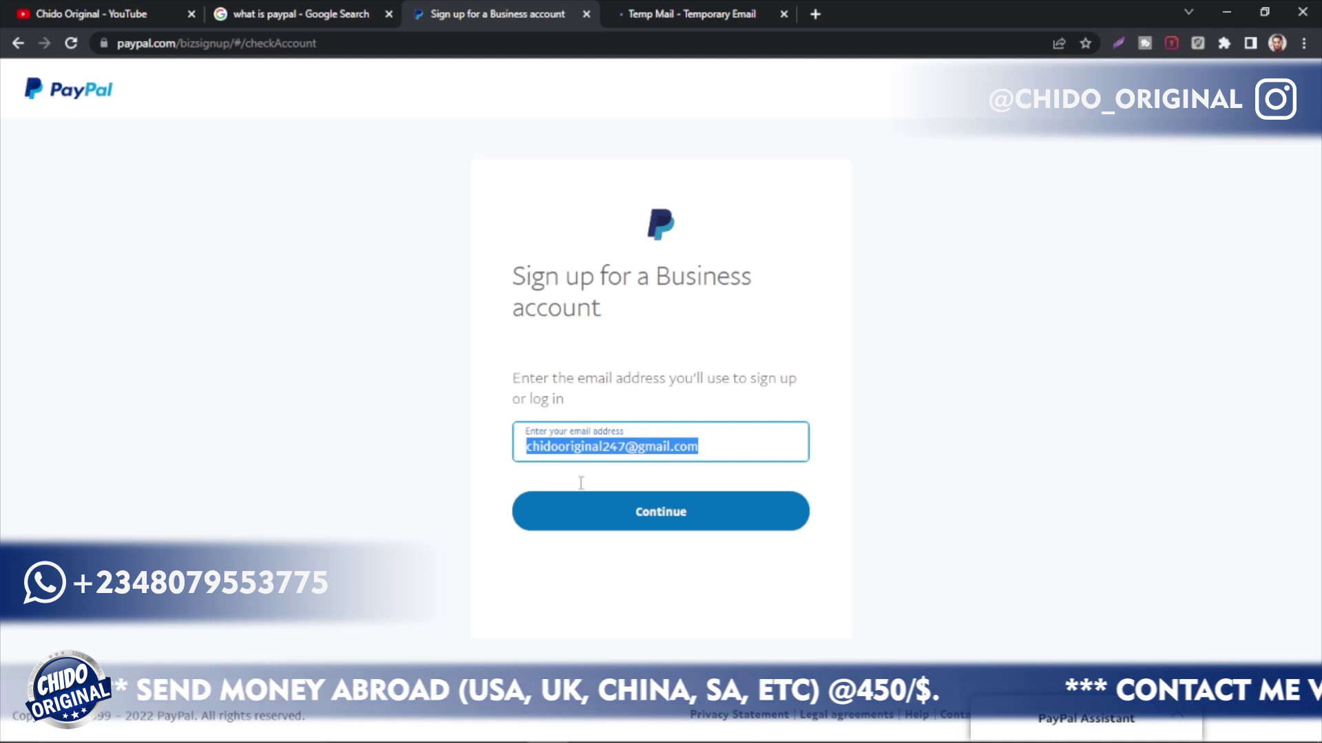
key("ctrl+v")
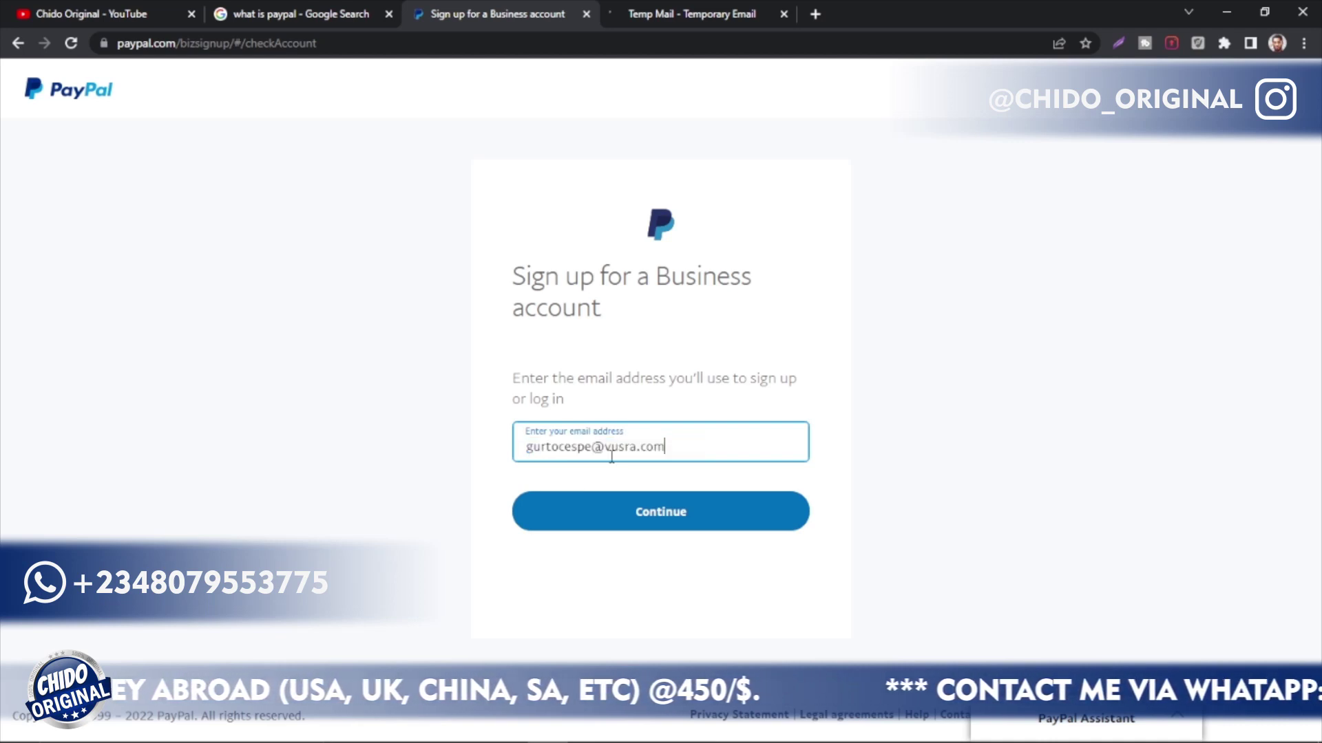
left_click(653, 511)
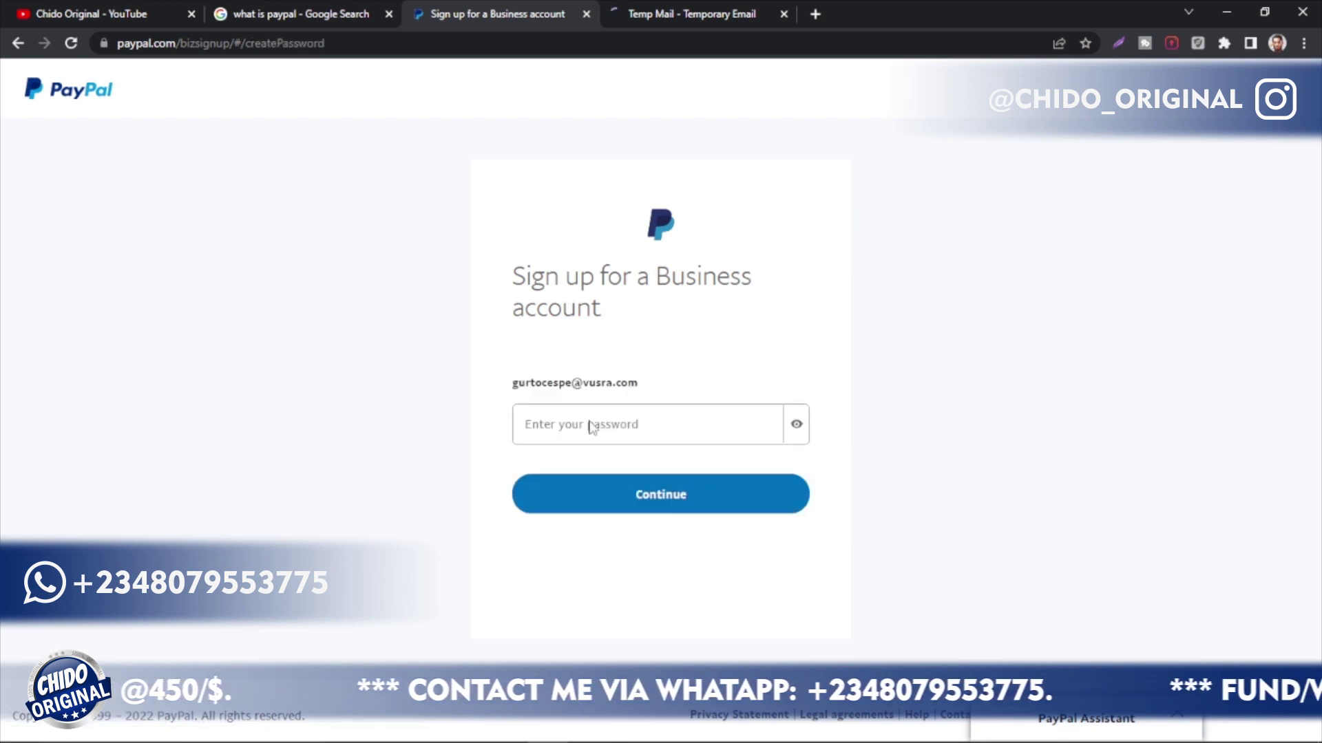
- Enter a 9-character account password and submit it
left_click(590, 424)
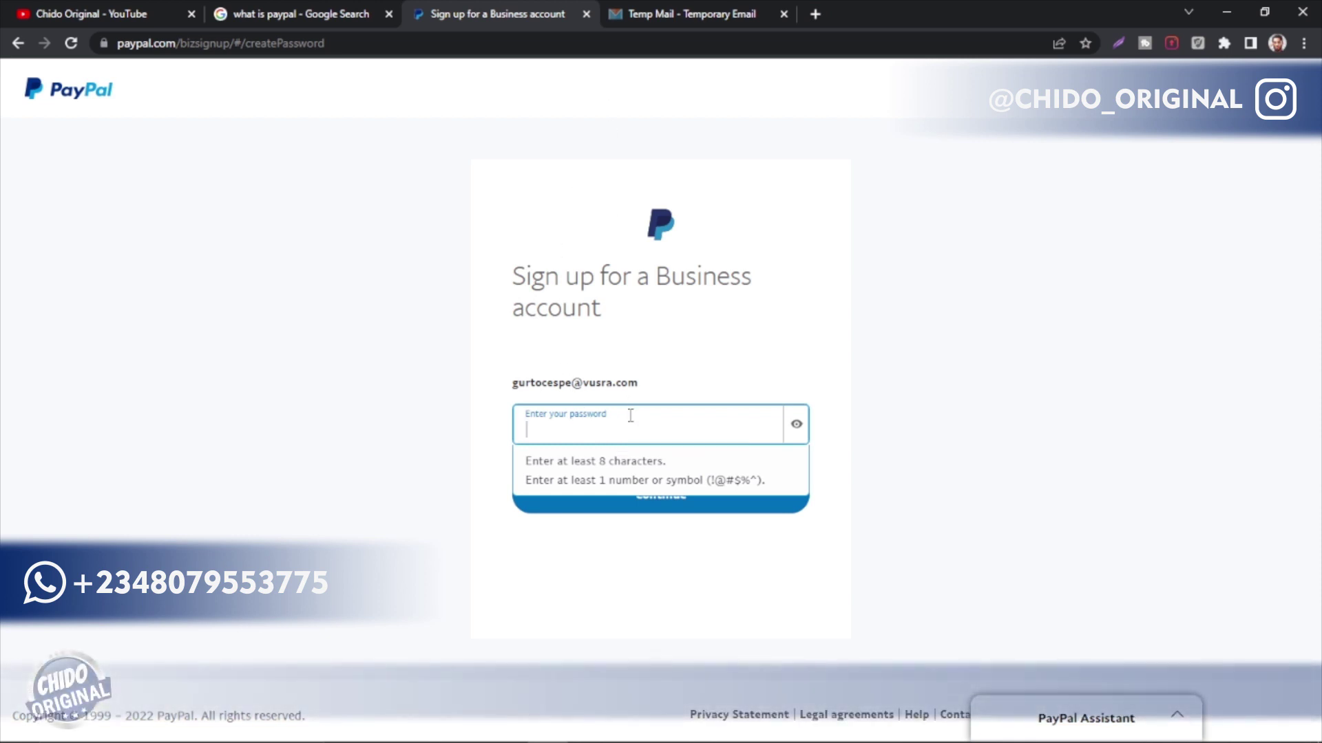
type("•••••")
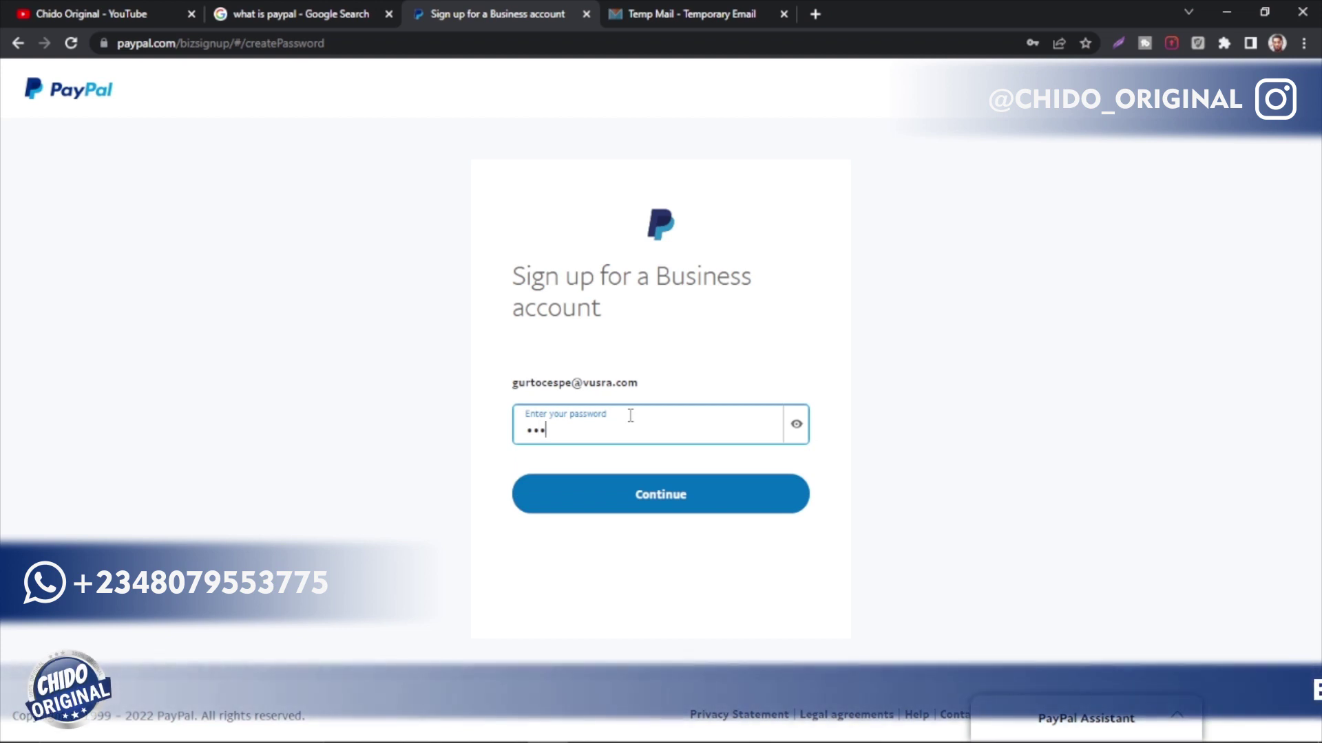
type("•••")
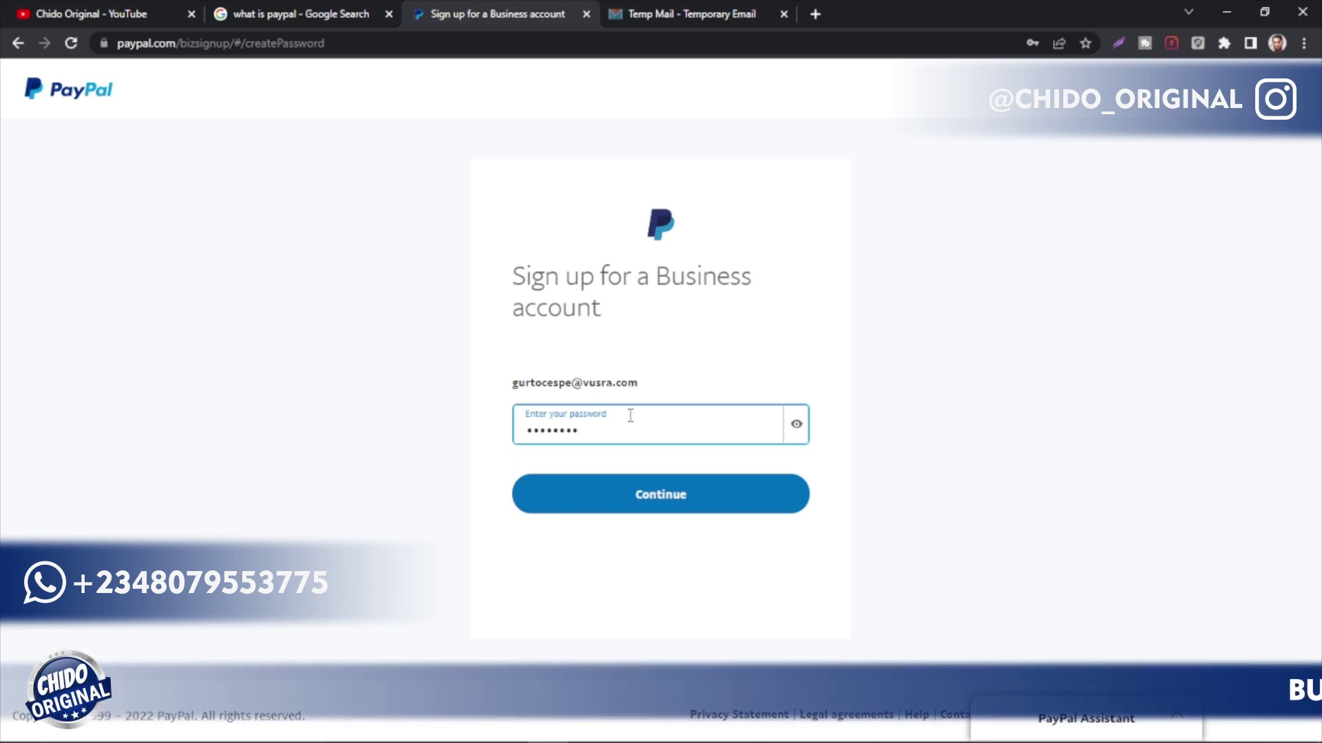
type("•")
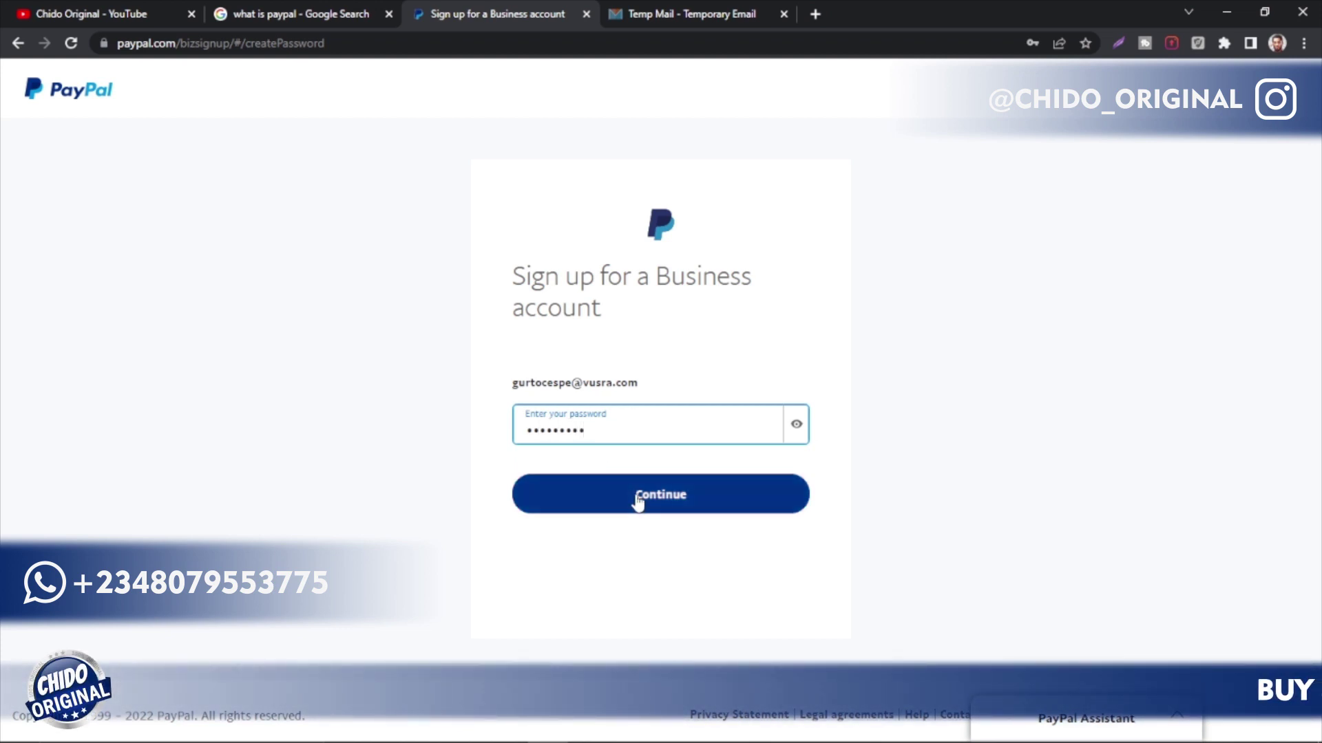
left_click(659, 495)
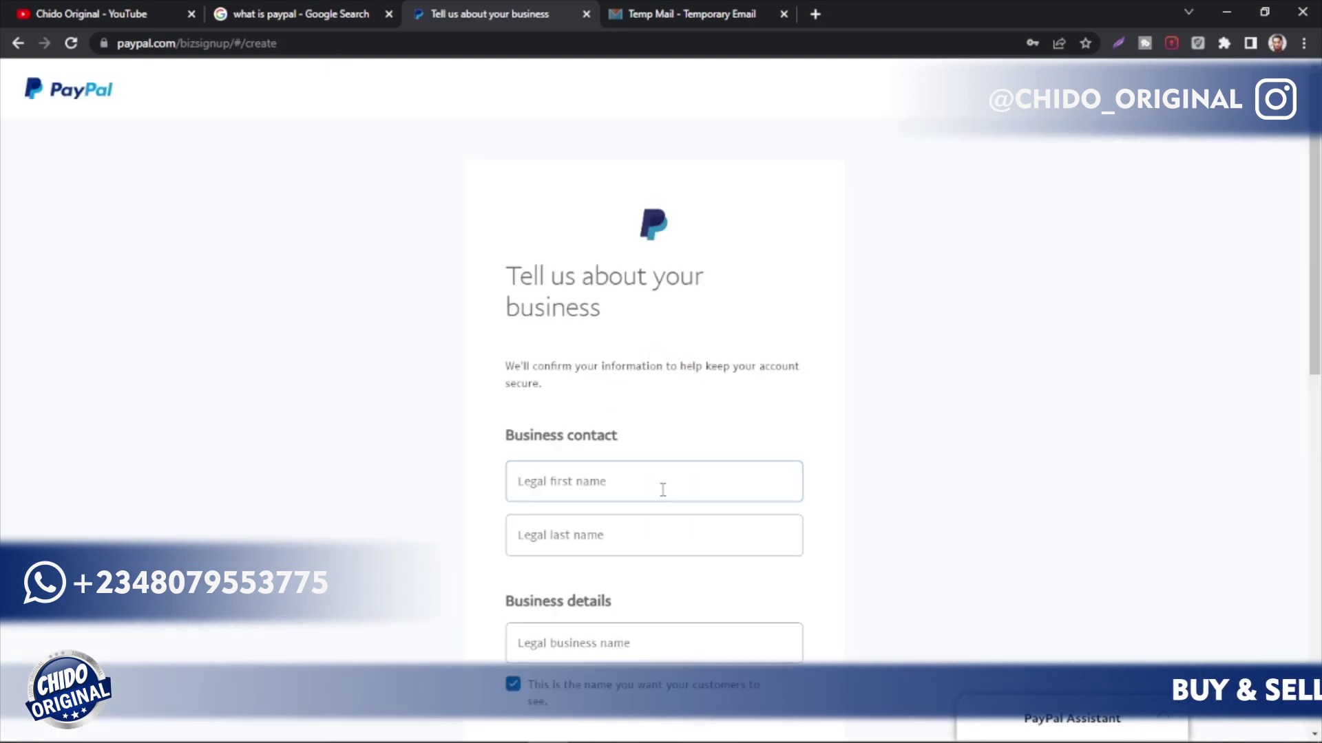
- Fill in the contact's legal first and last names on the business form
scroll(685, 444, "down", 3)
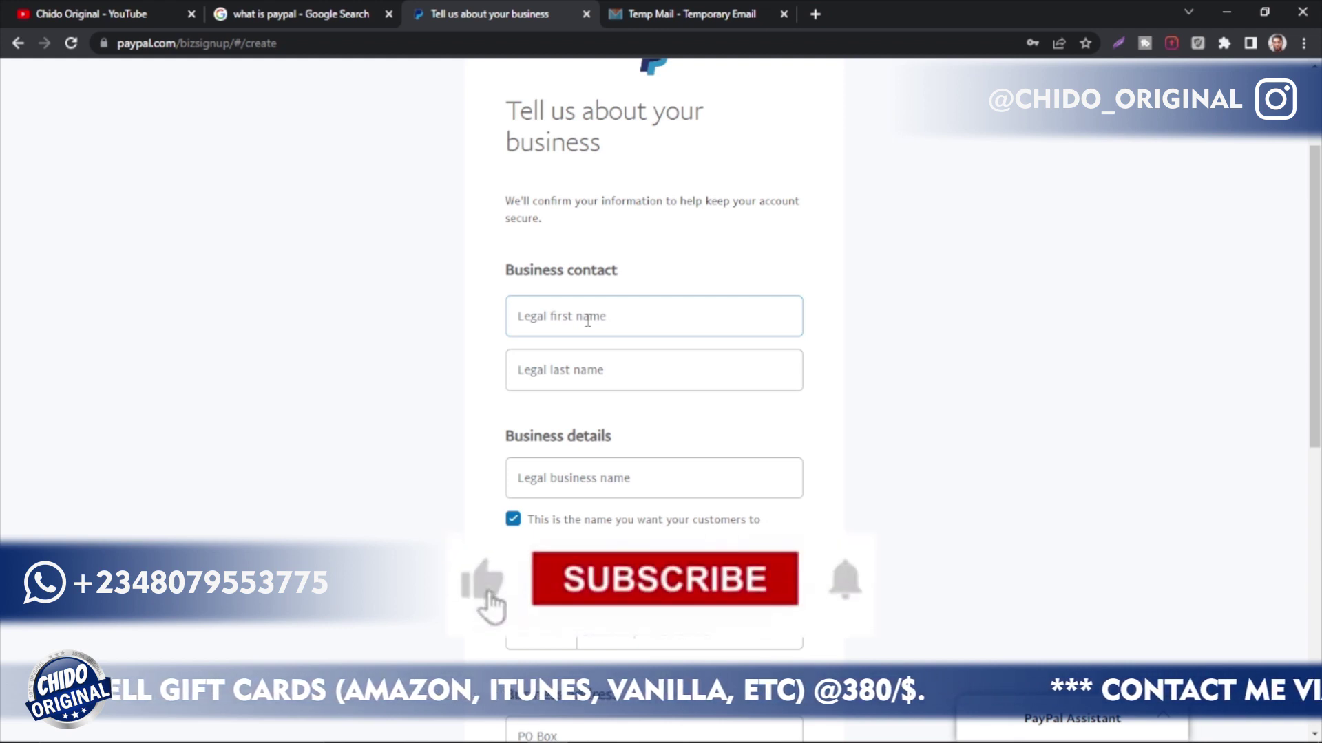
left_click(587, 320)
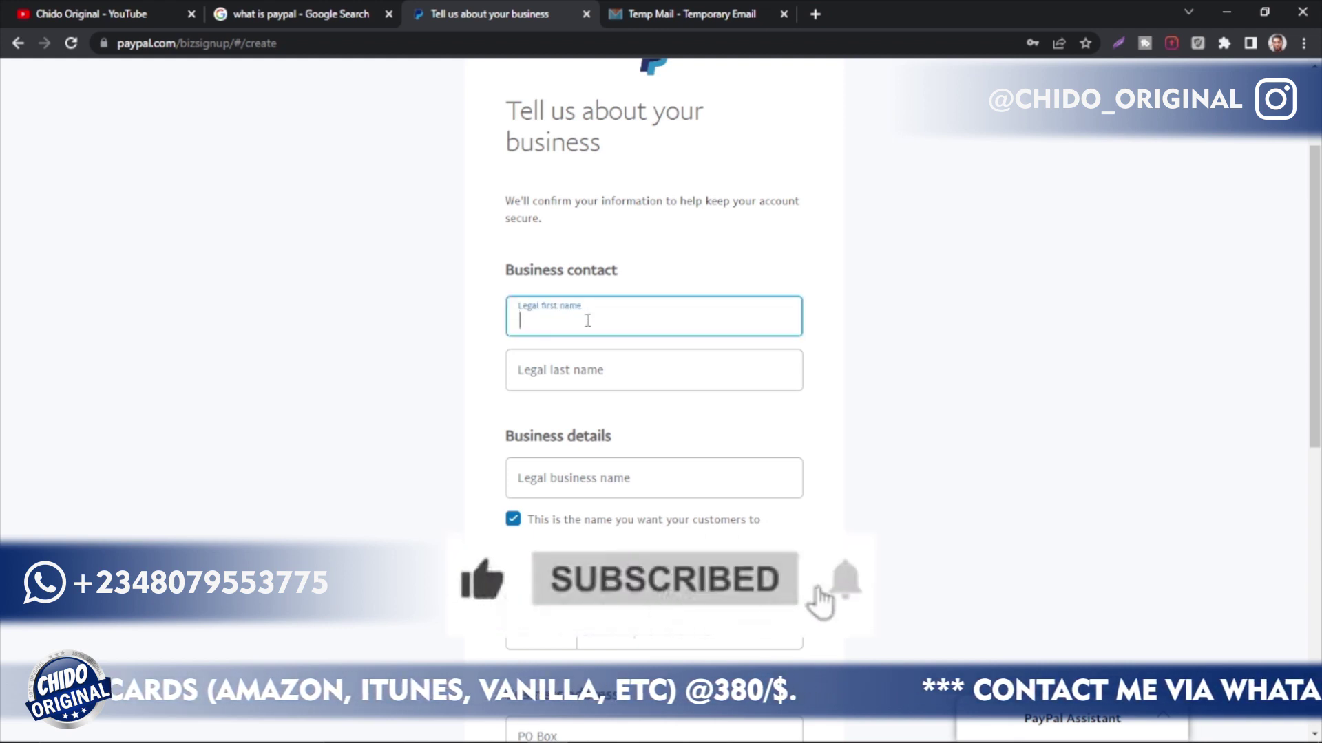
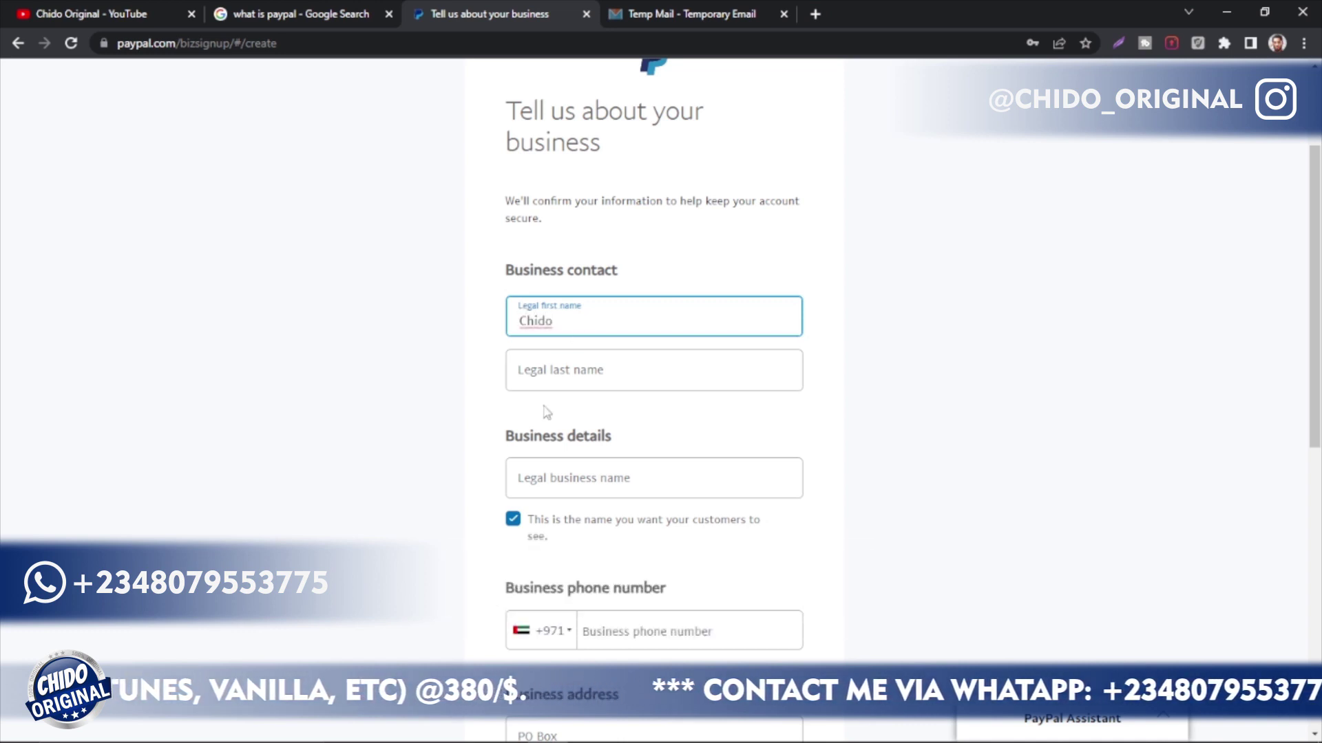
left_click(555, 375)
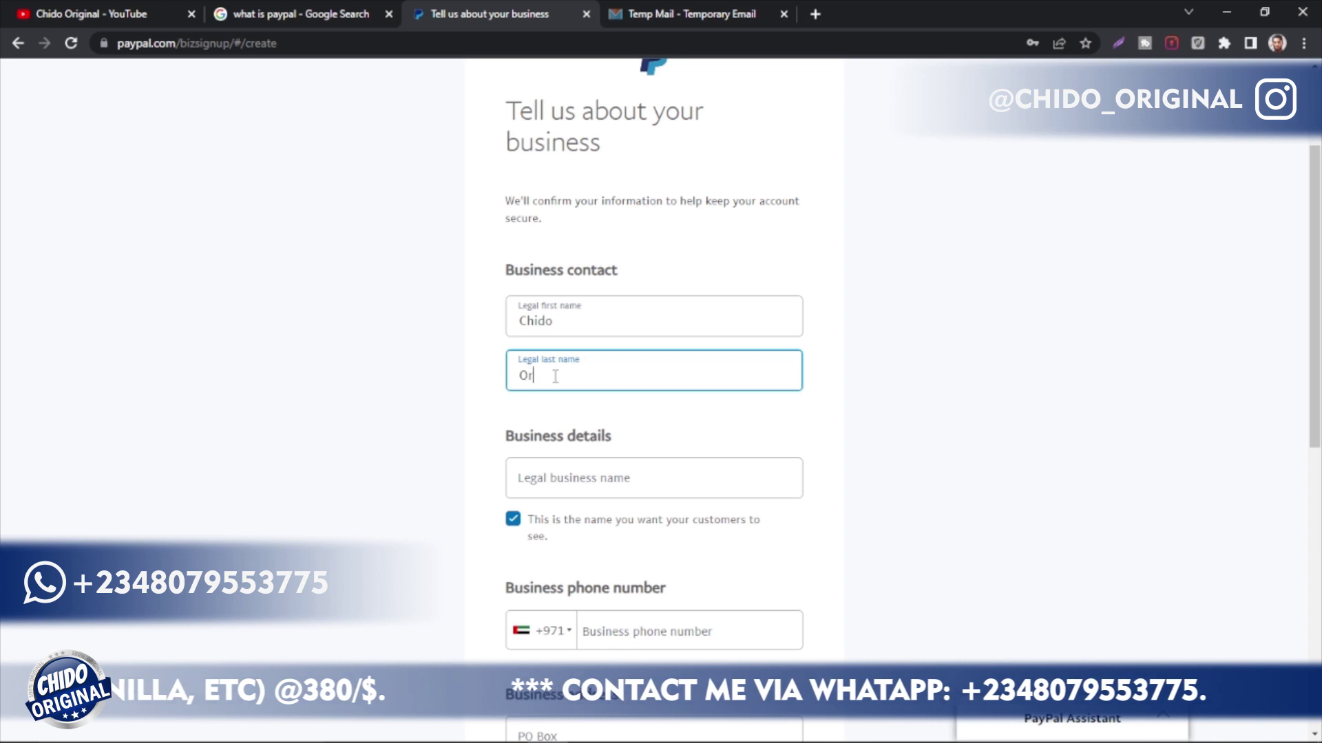
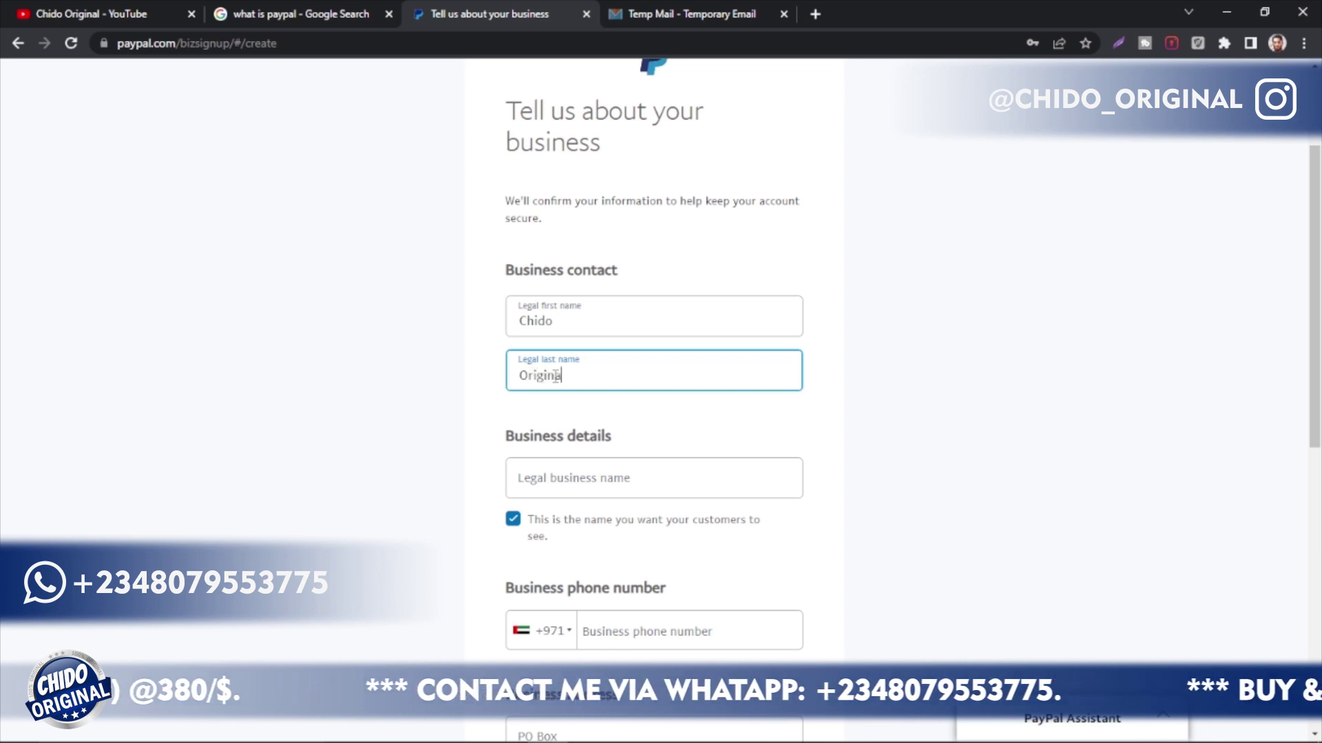
left_click(551, 475)
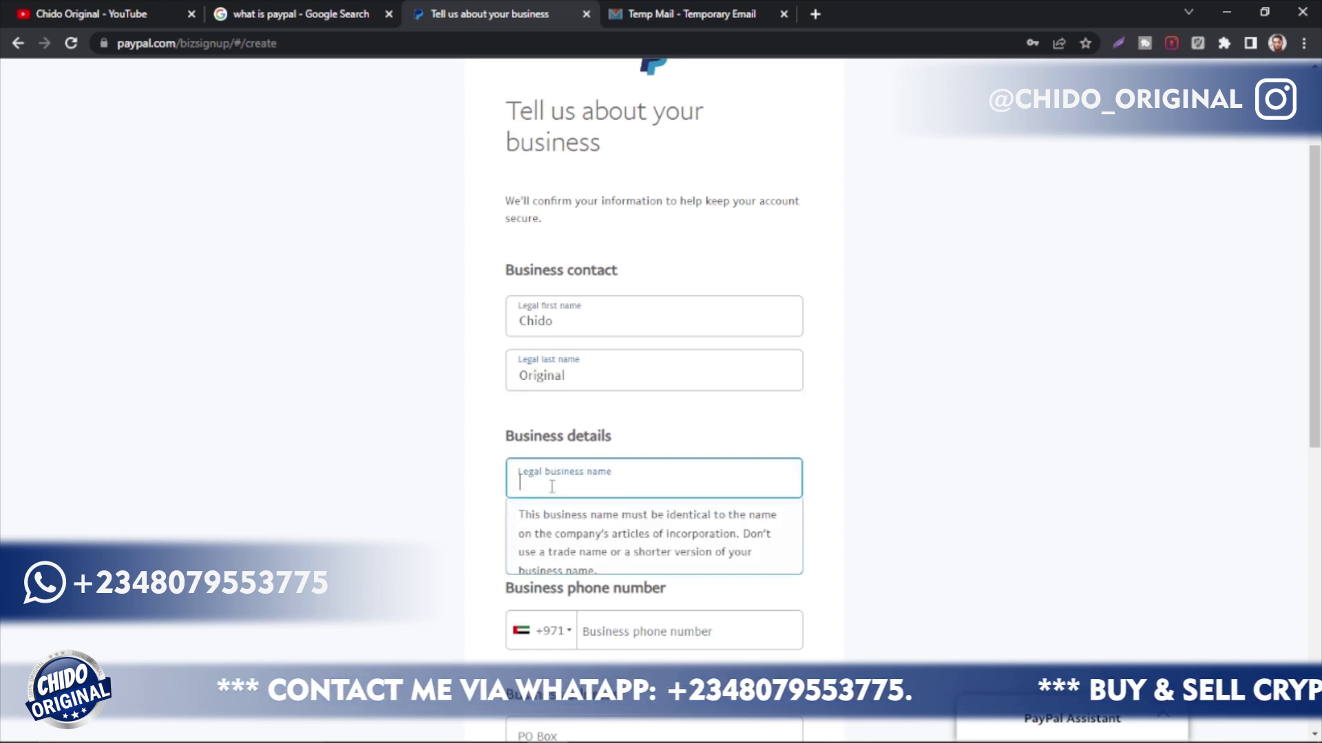
- Enter the company's two-word legal business name, keeping it as the customer-facing name
scroll(551, 487, "down", 1)
scroll(551, 487, "down", 1)
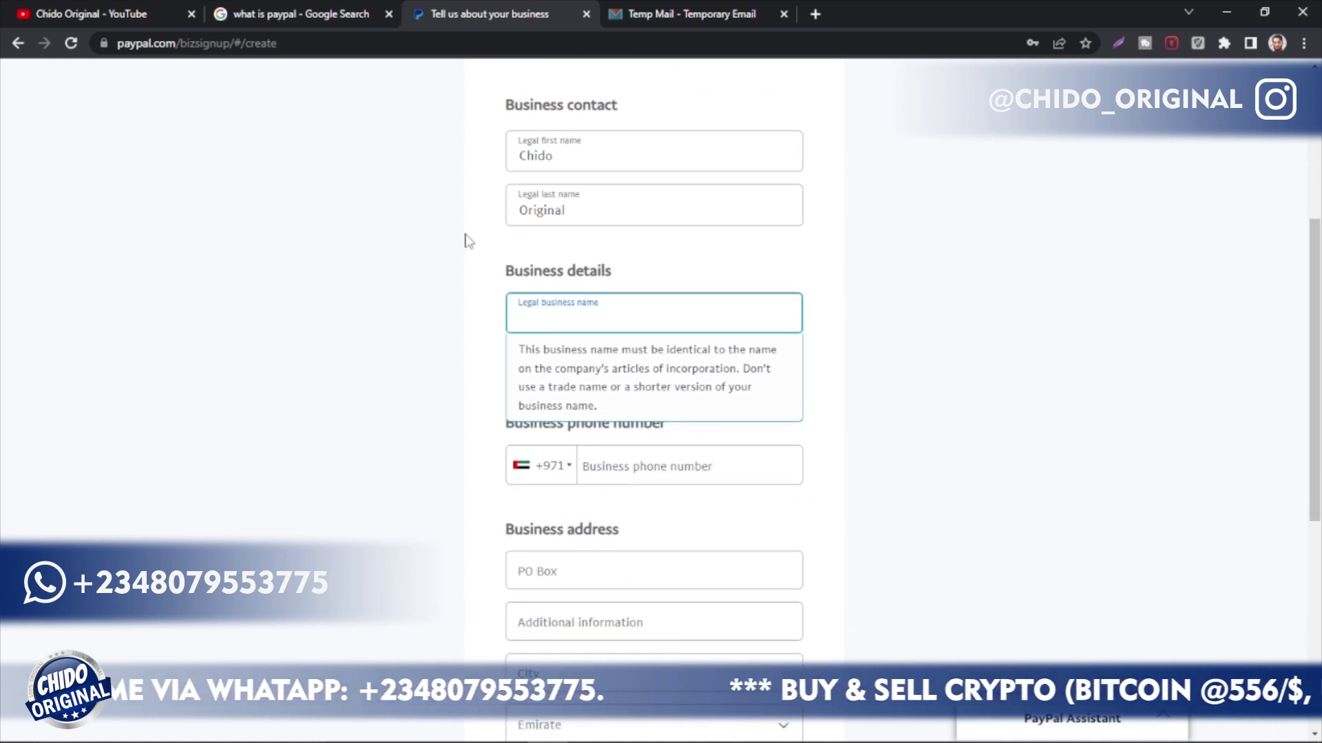
type("Chido")
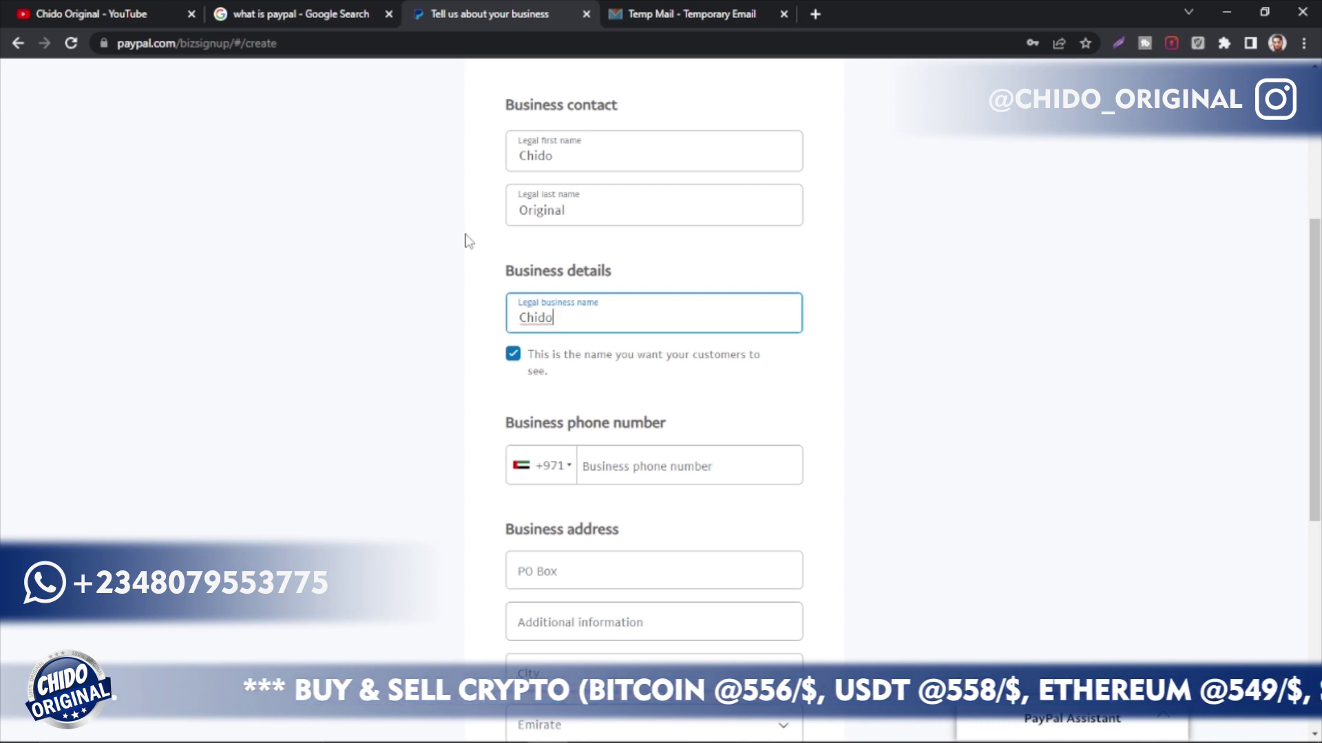
type("Ente")
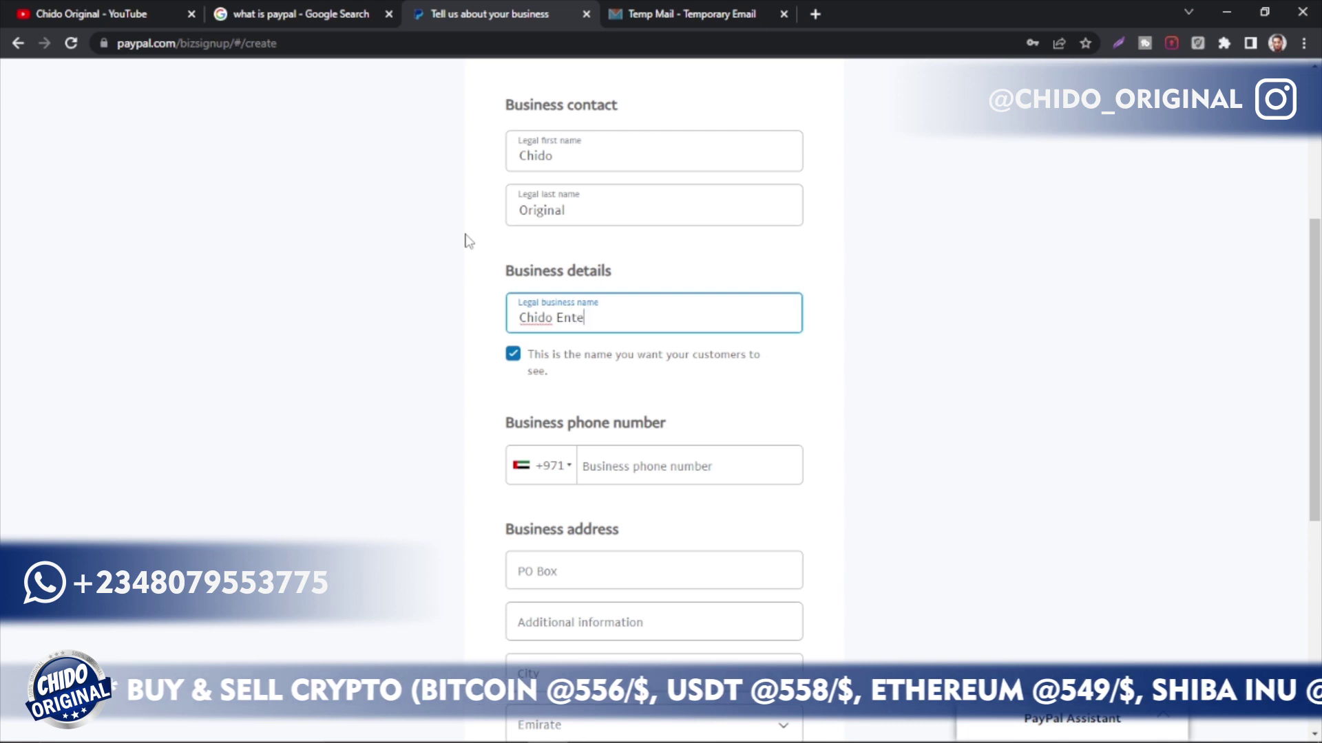
type("rprise")
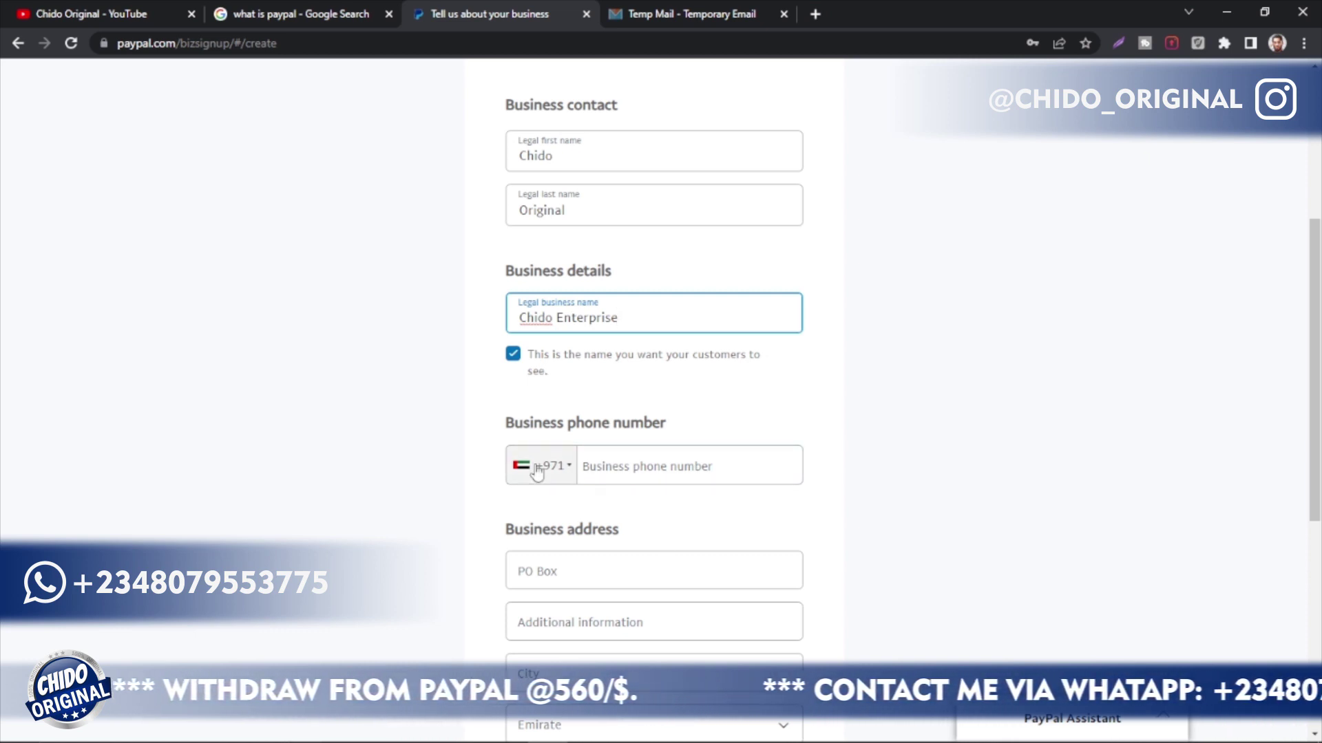
- Switch the business phone country code from United Arab Emirates +971 to Nigeria +234
scroll(557, 478, "down", 1)
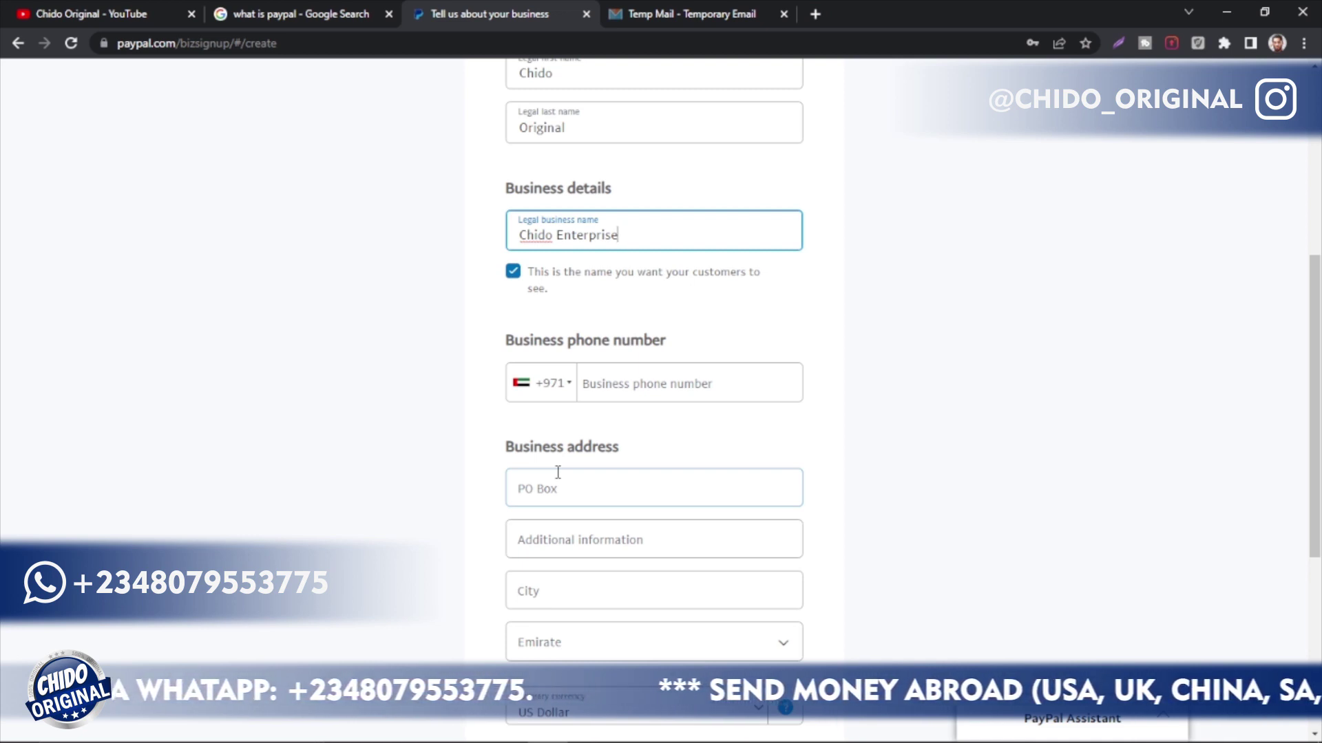
left_click(560, 405)
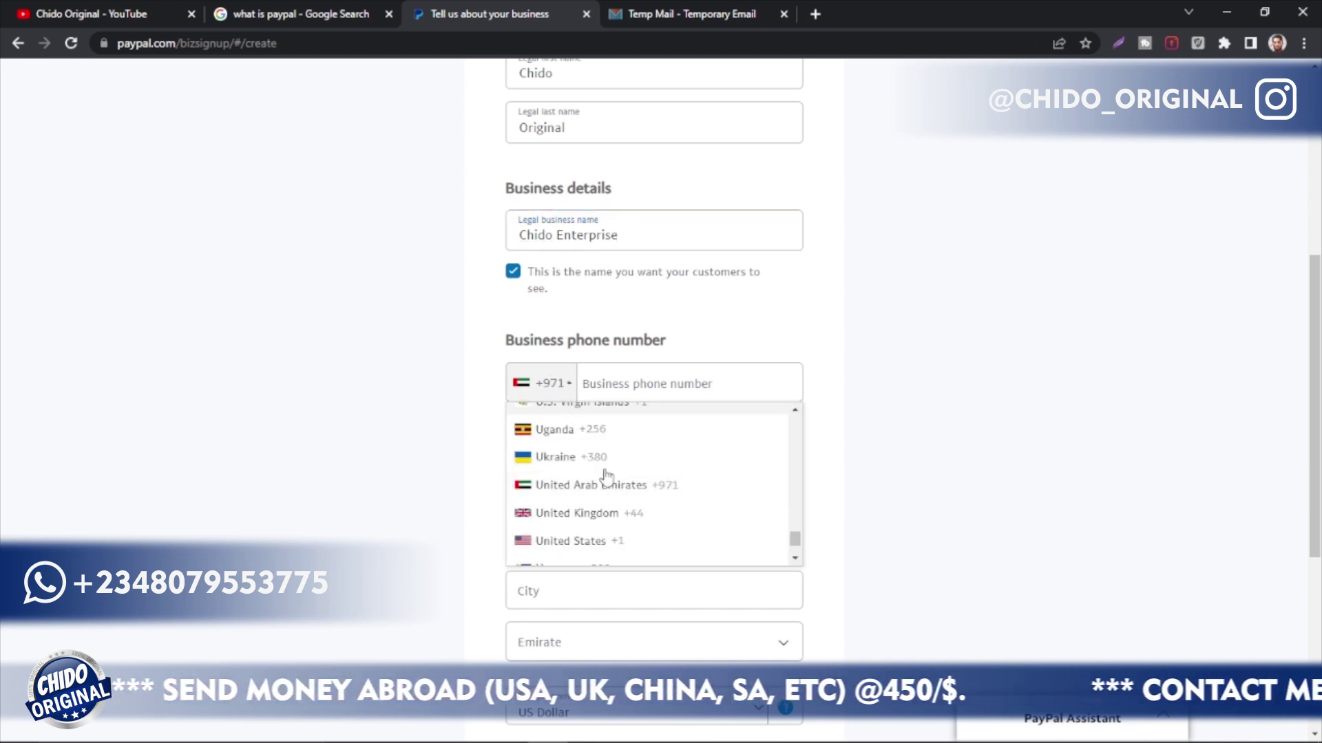
scroll(606, 475, "up", 8)
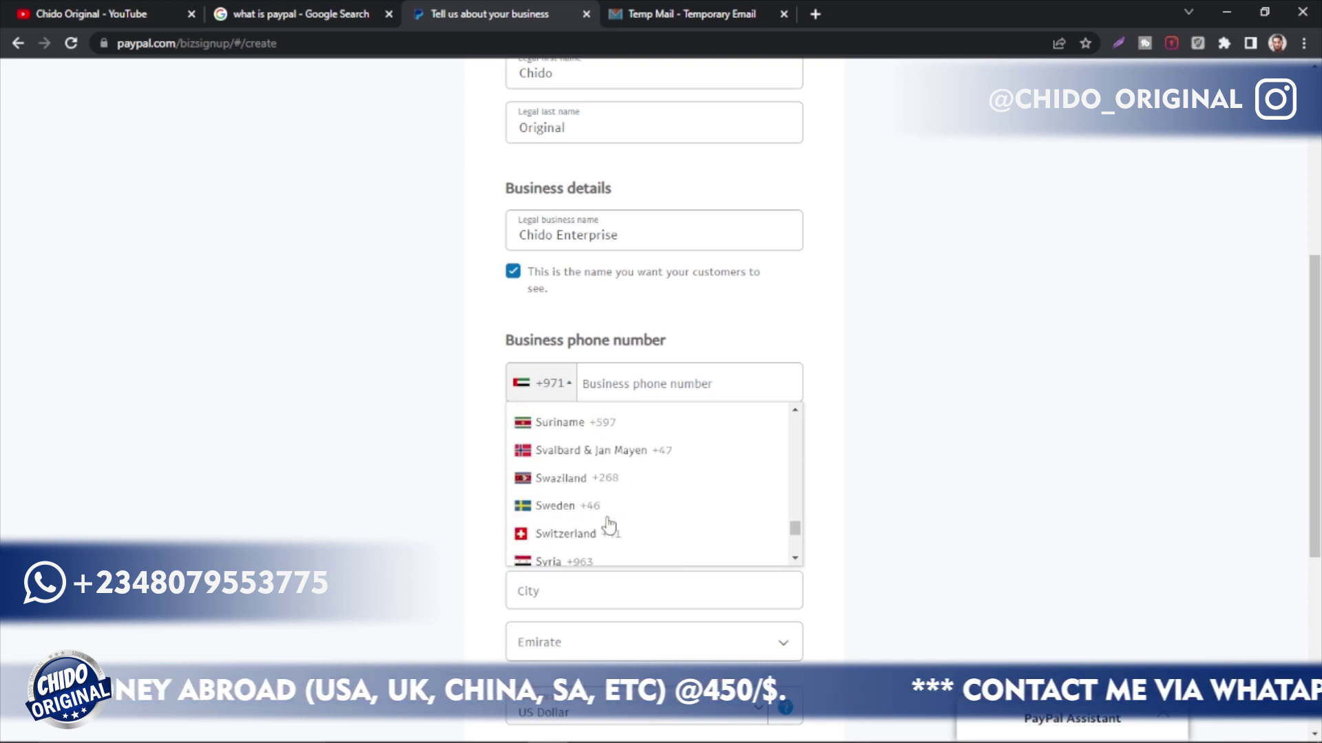
scroll(608, 525, "up", 8)
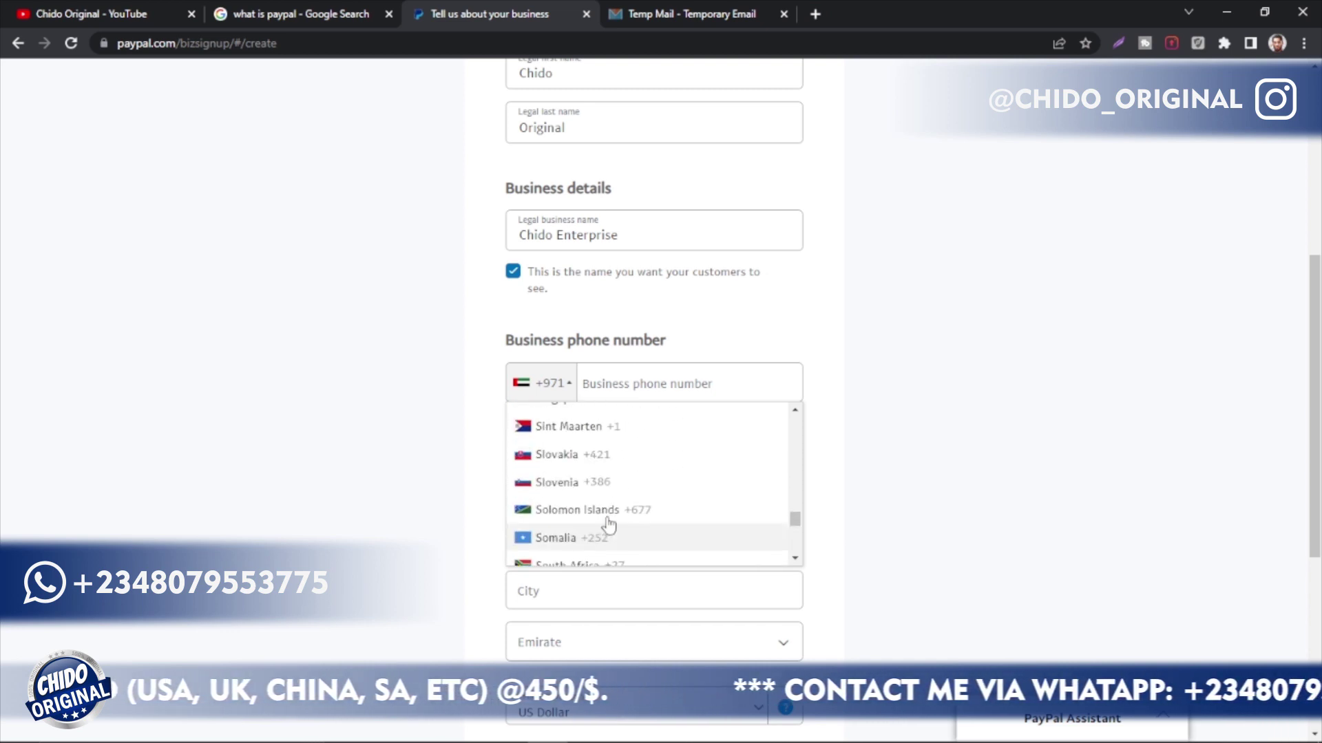
scroll(608, 525, "up", 3)
scroll(596, 454, "up", 3)
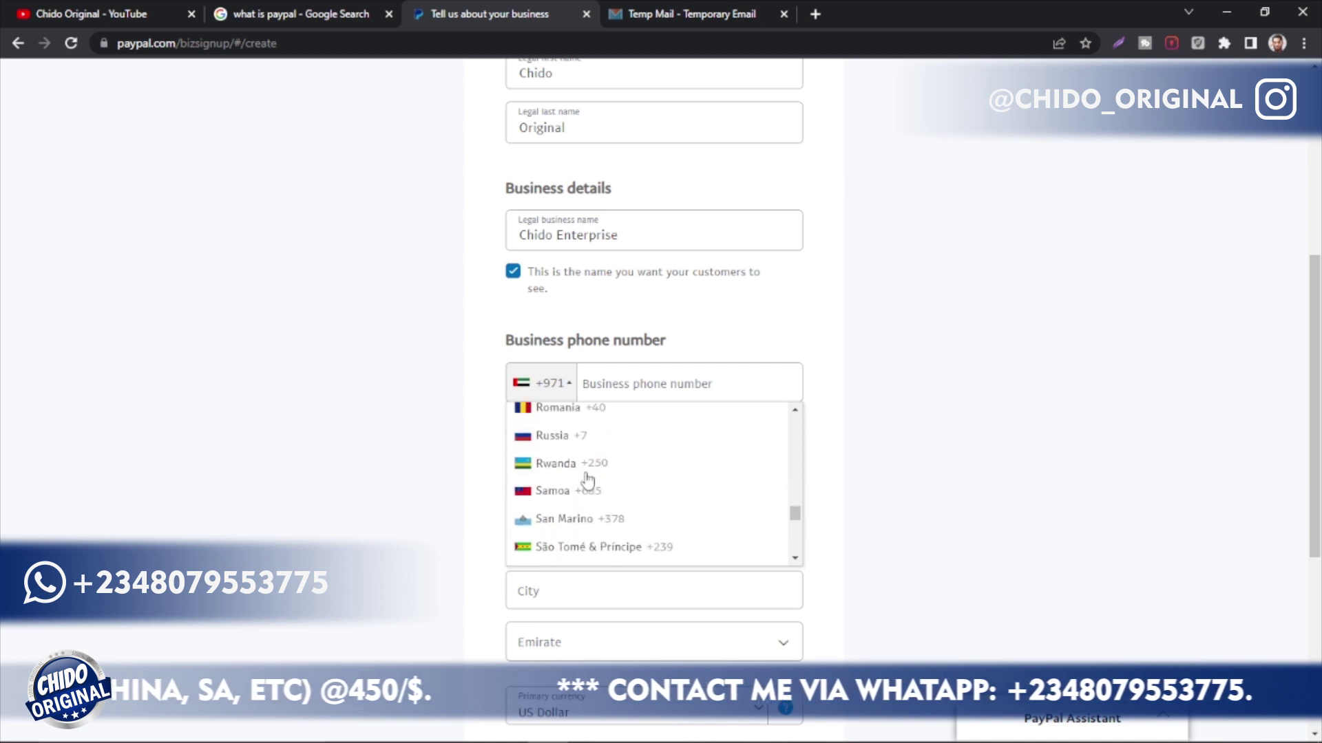
scroll(587, 480, "up", 10)
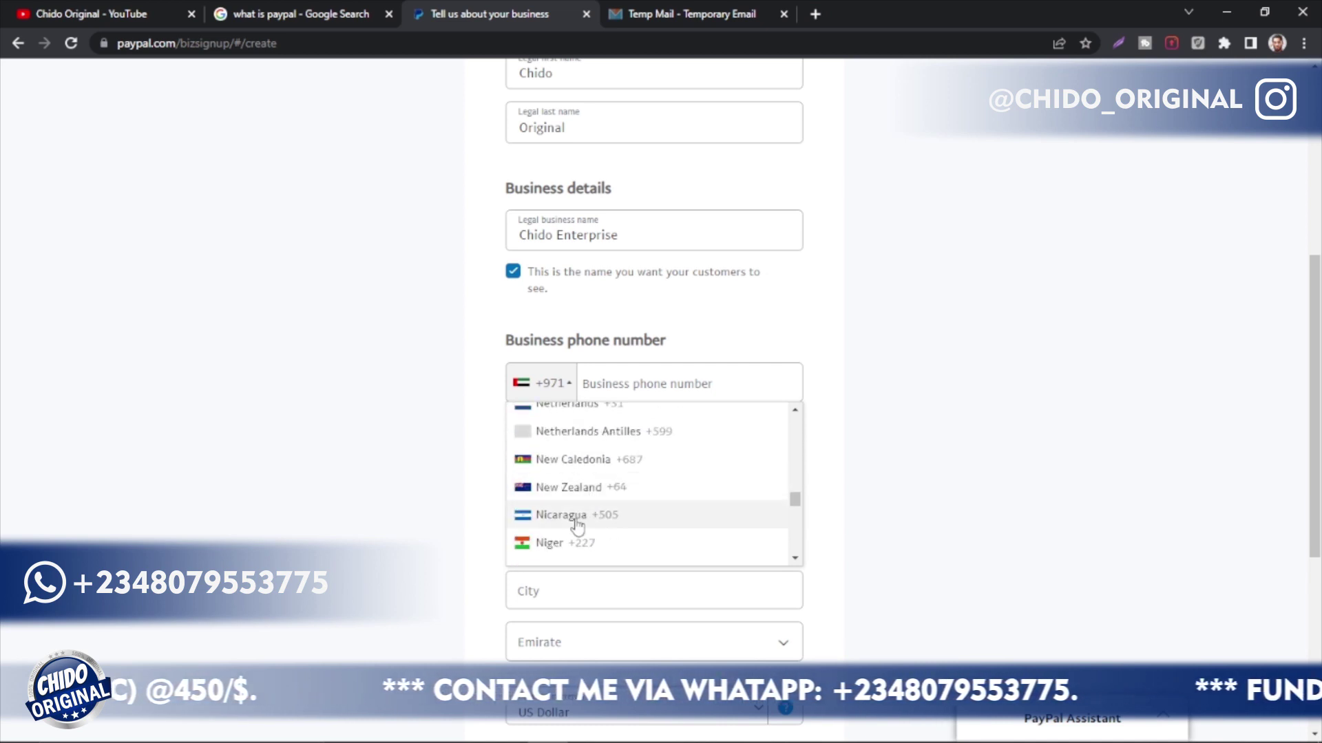
scroll(577, 524, "down", 1)
left_click(557, 492)
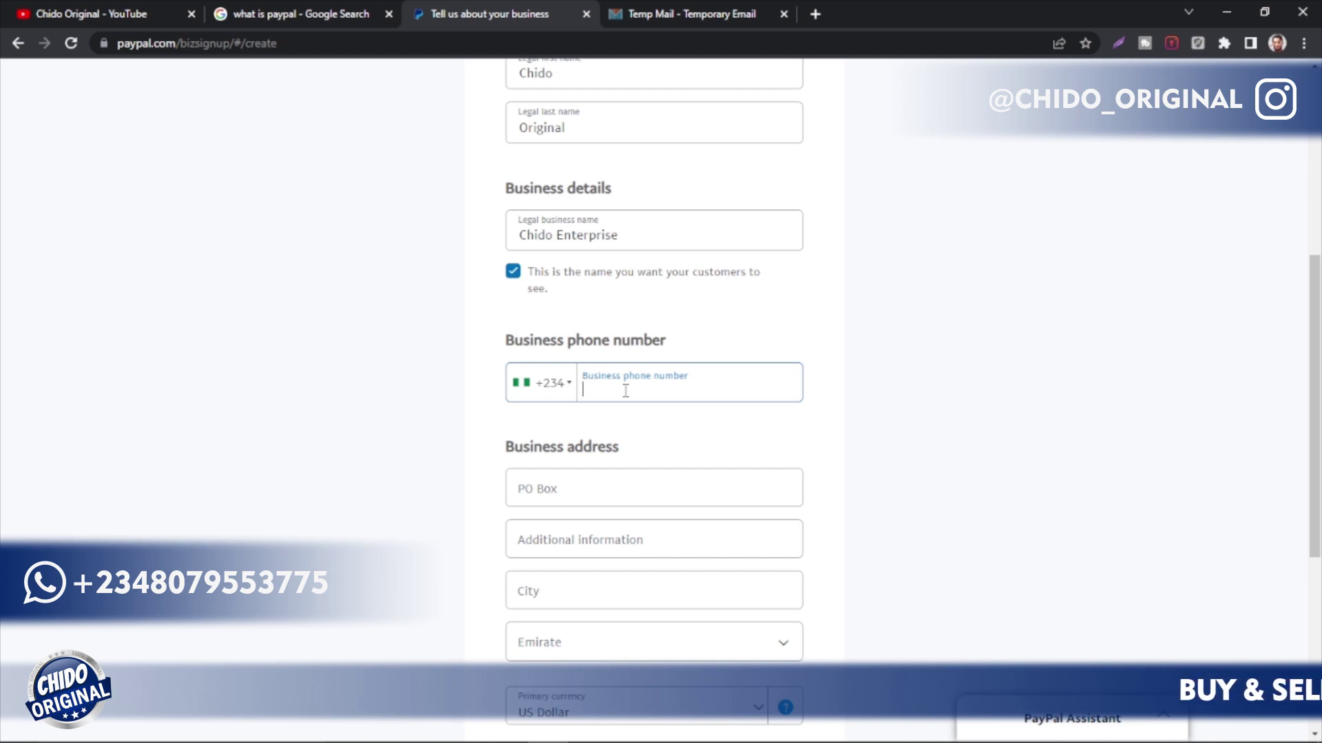
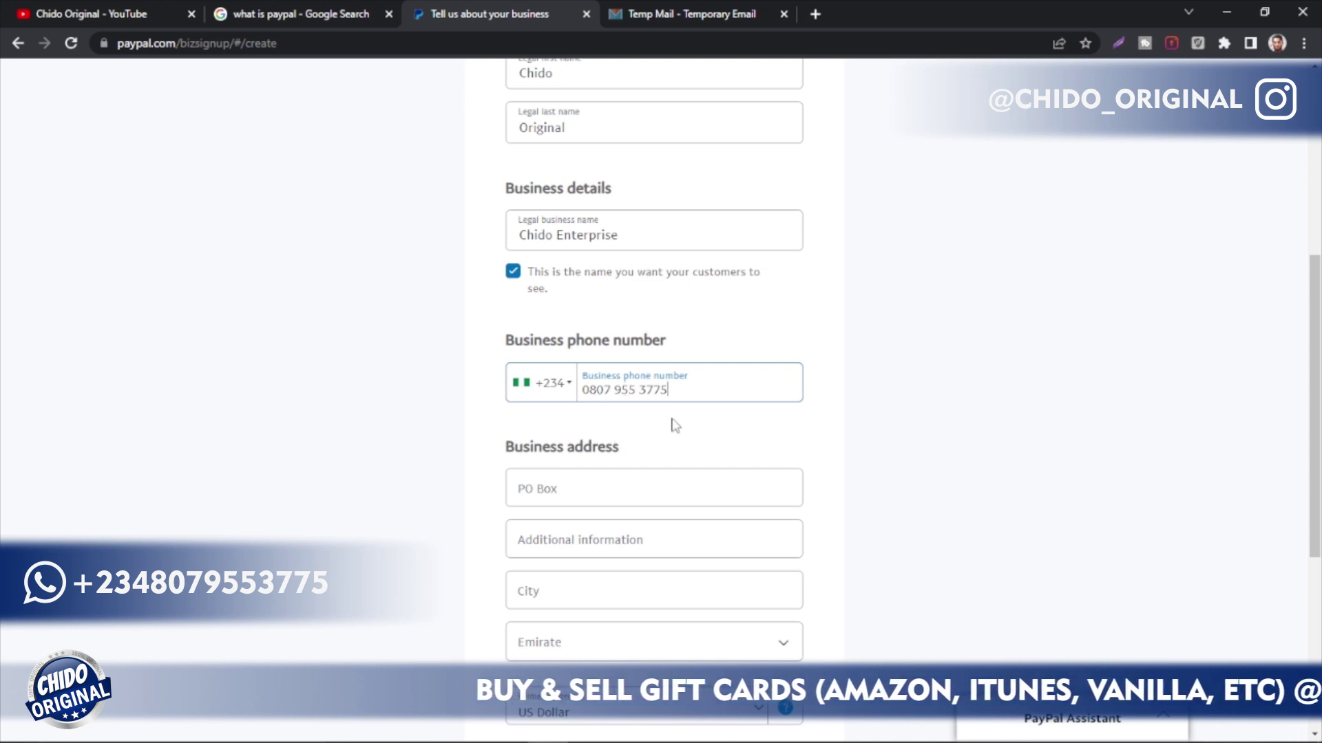
- Type the business phone number into the +234 phone field and scroll down to Agree and Continue
scroll(596, 413, "down", 1)
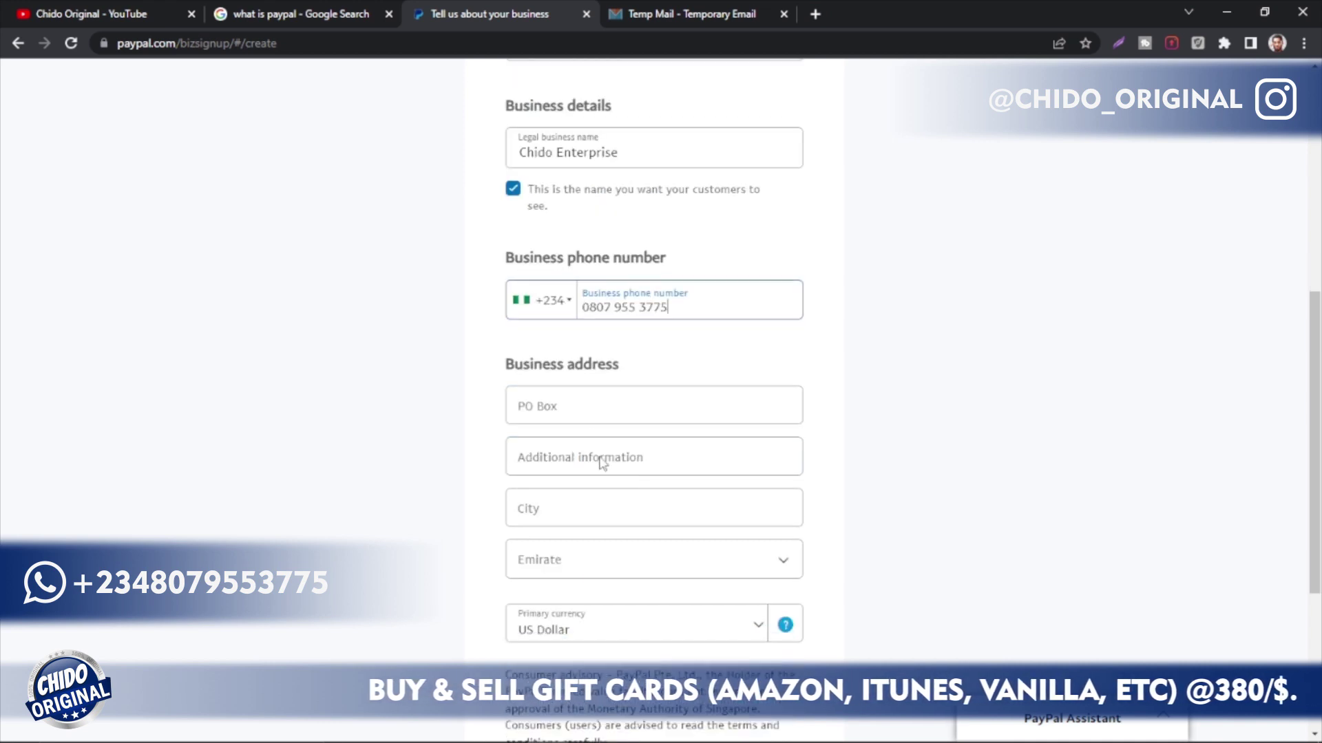
scroll(598, 441, "down", 1)
scroll(611, 519, "down", 2)
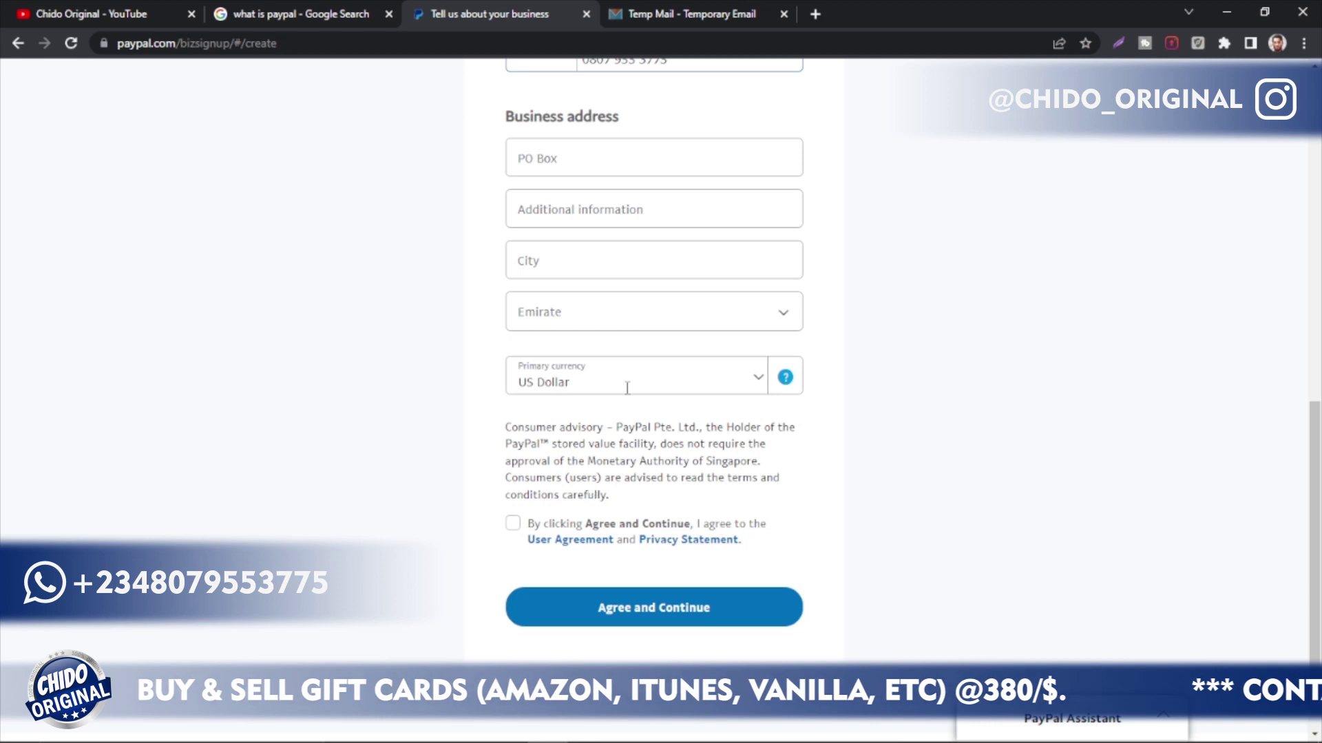
- Search Google for 'real uae address' in a new browser tab
left_click(815, 14)
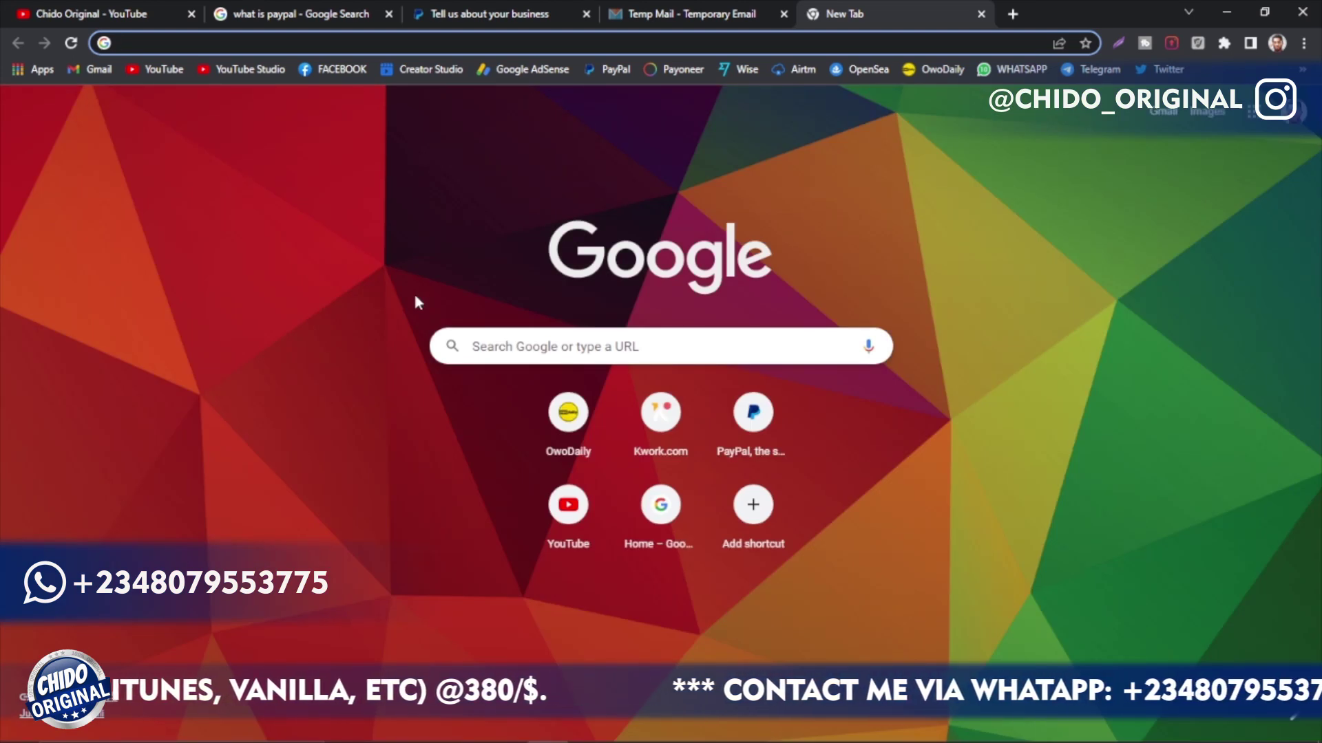
type("rea")
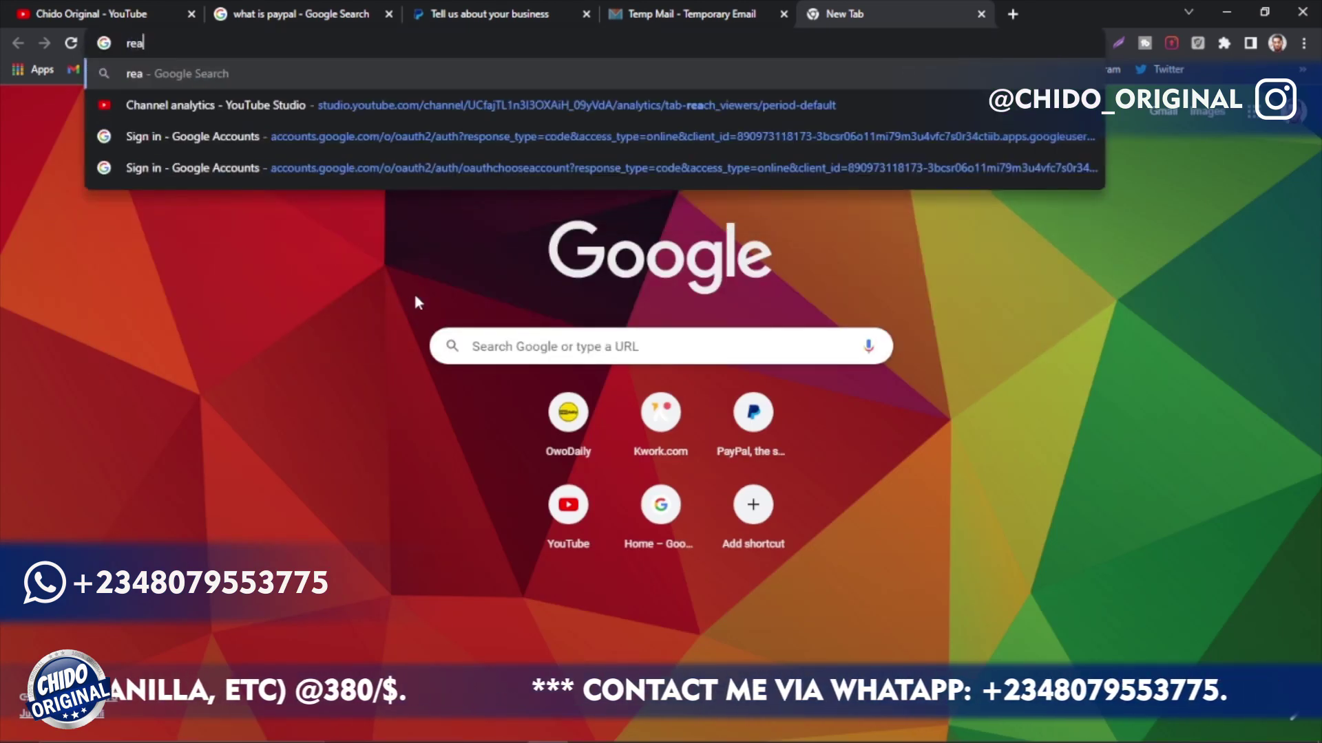
type("l ")
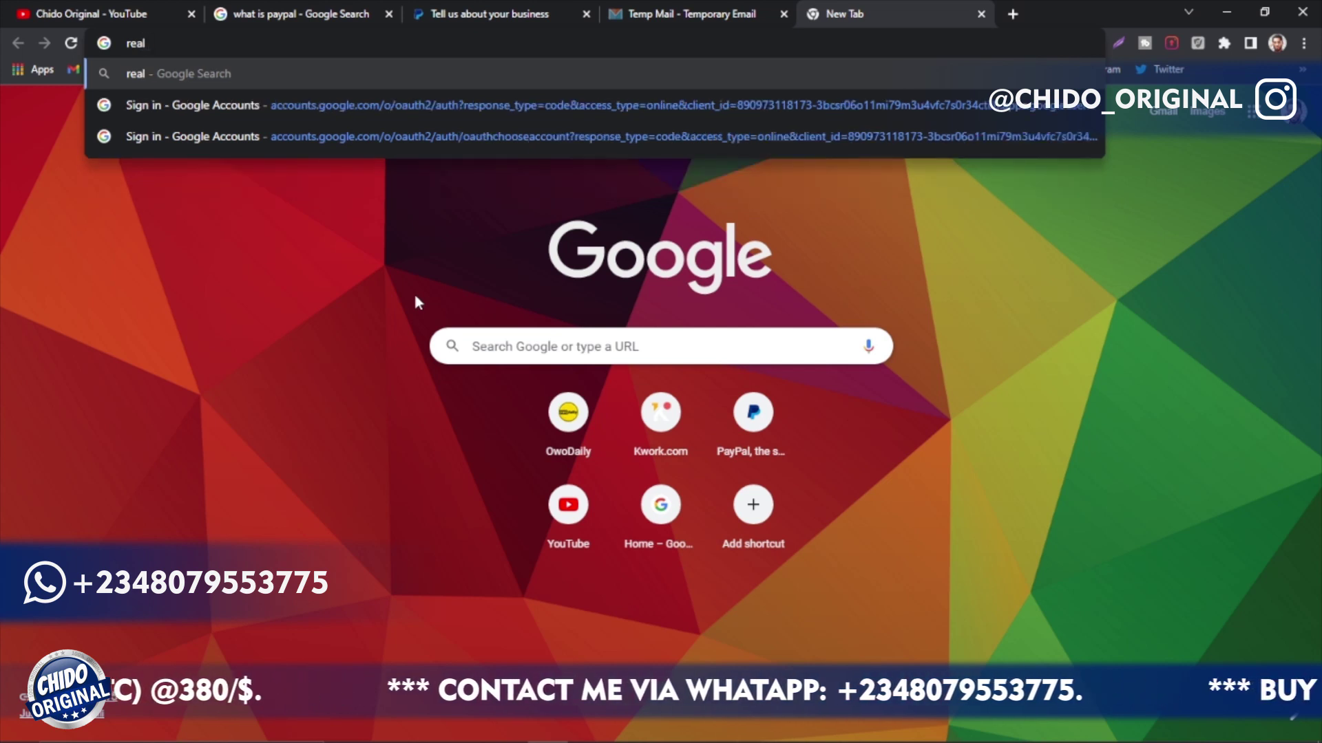
type("a")
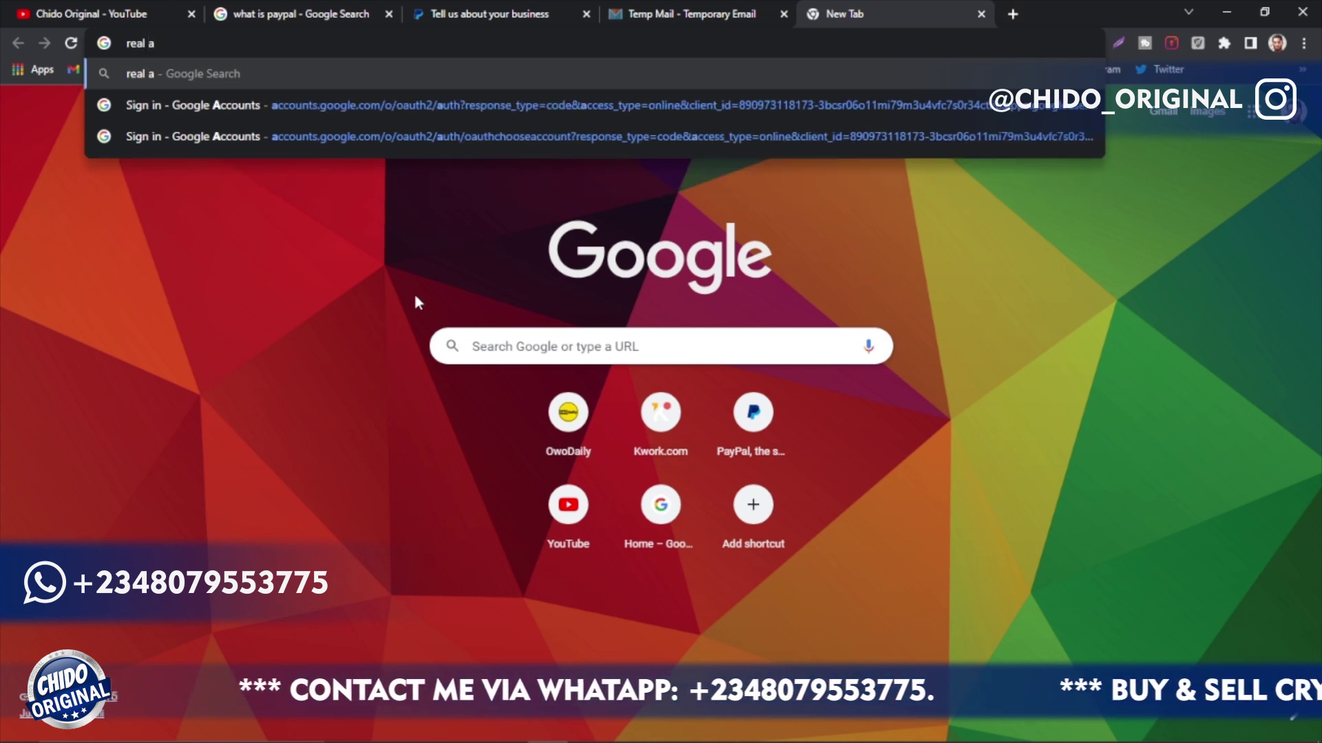
key("BackSpace")
type("u")
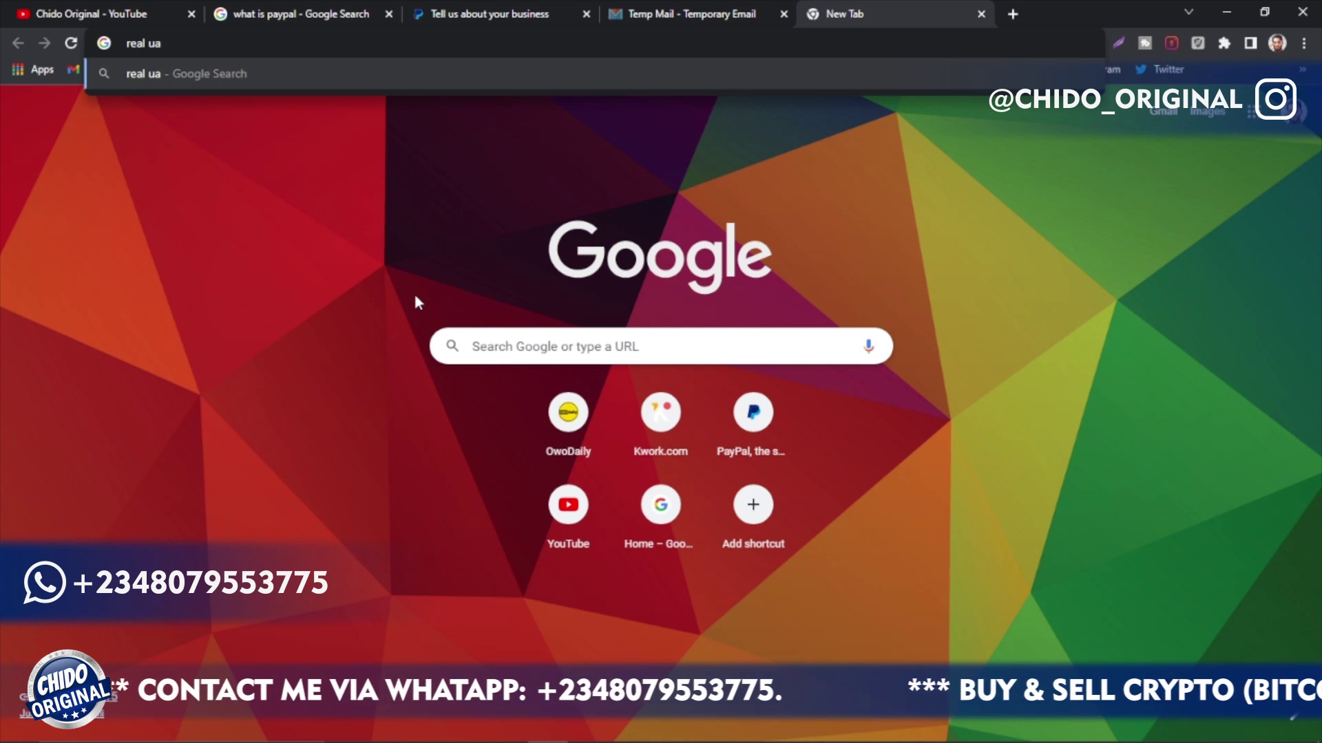
type("e address")
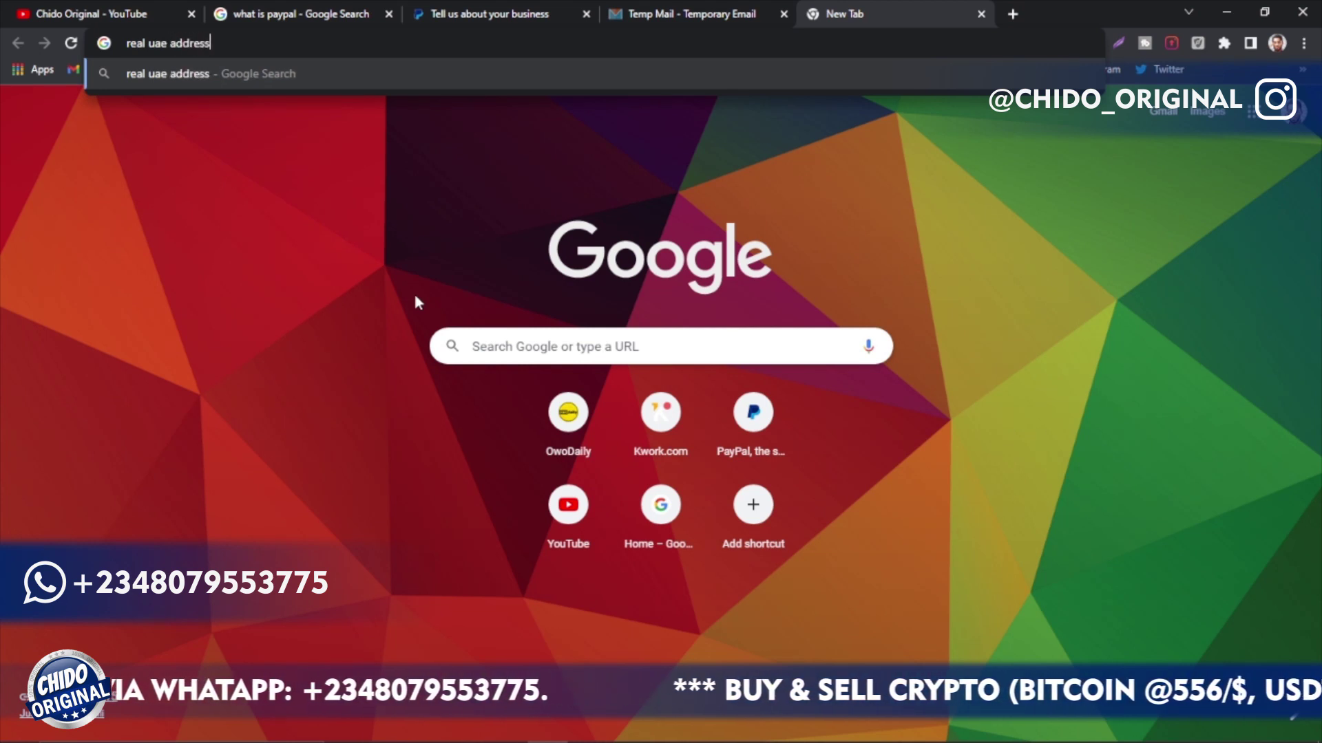
key("Return")
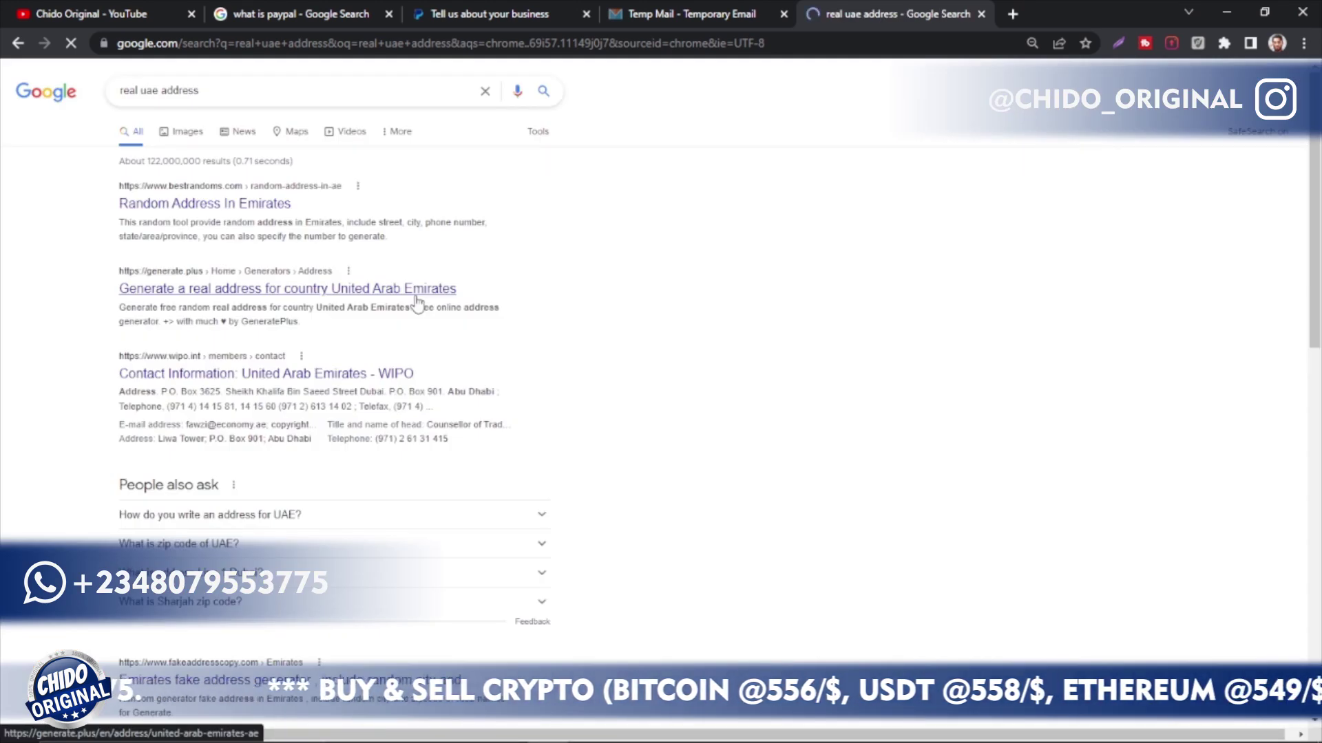
- View the 'real uae address' results on Google Maps, showing Dubai and Abu Dhabi real estate pins
left_click(416, 298)
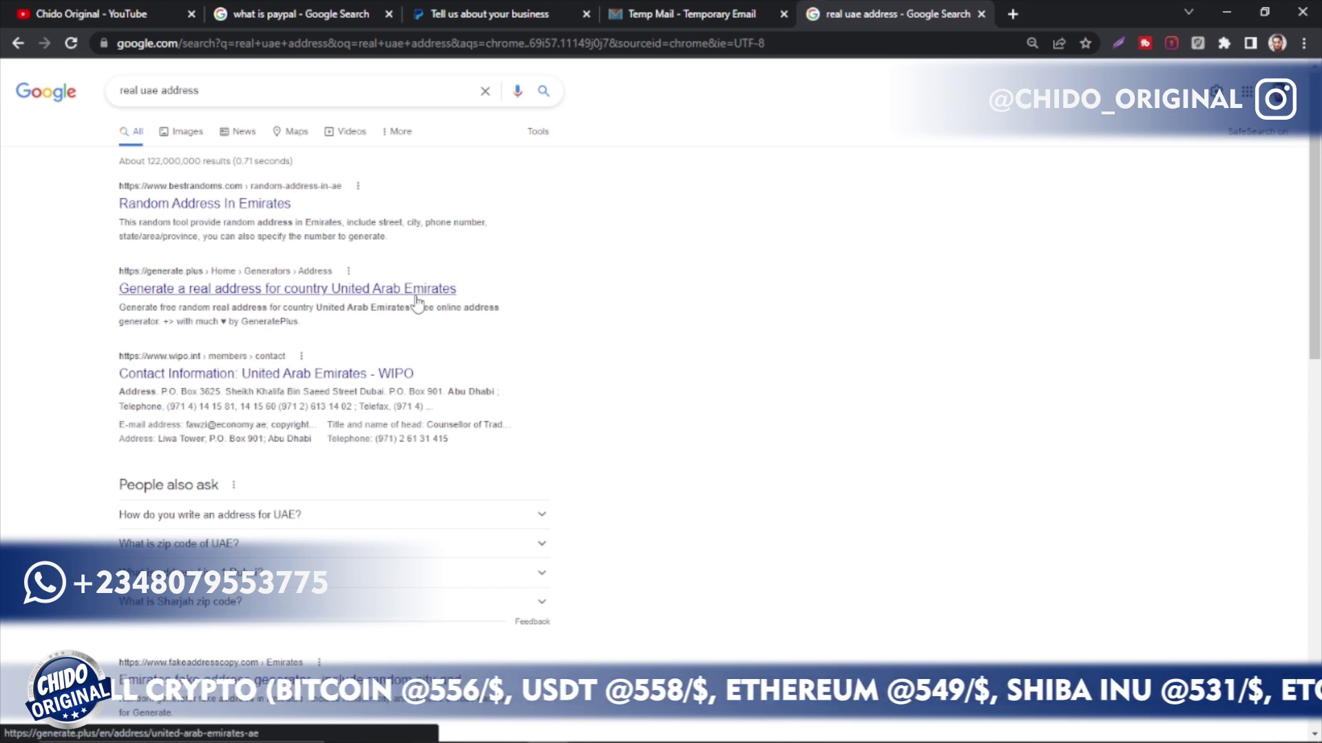
left_click(417, 298)
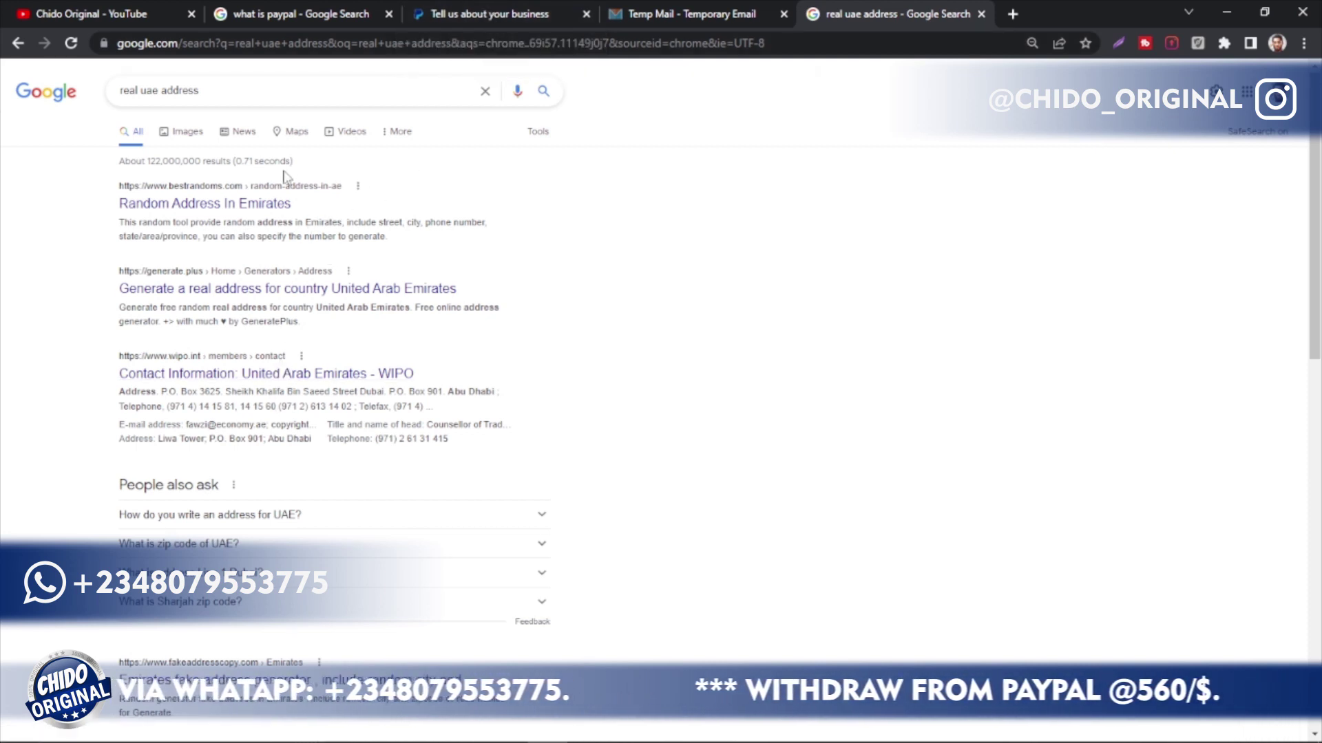
left_click(292, 135)
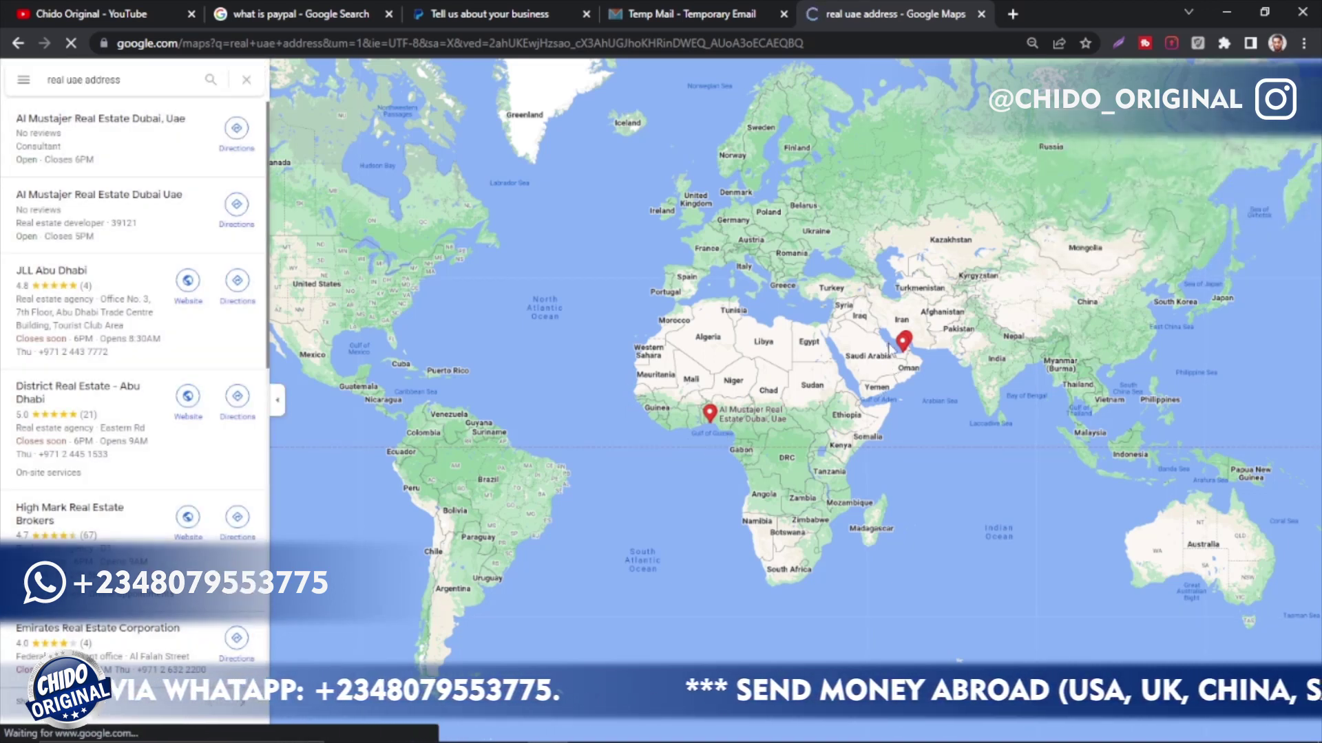
- Replace the map search with 'dubai' to bring up Dubai, United Arab Emirates
scroll(904, 358, "up", 2)
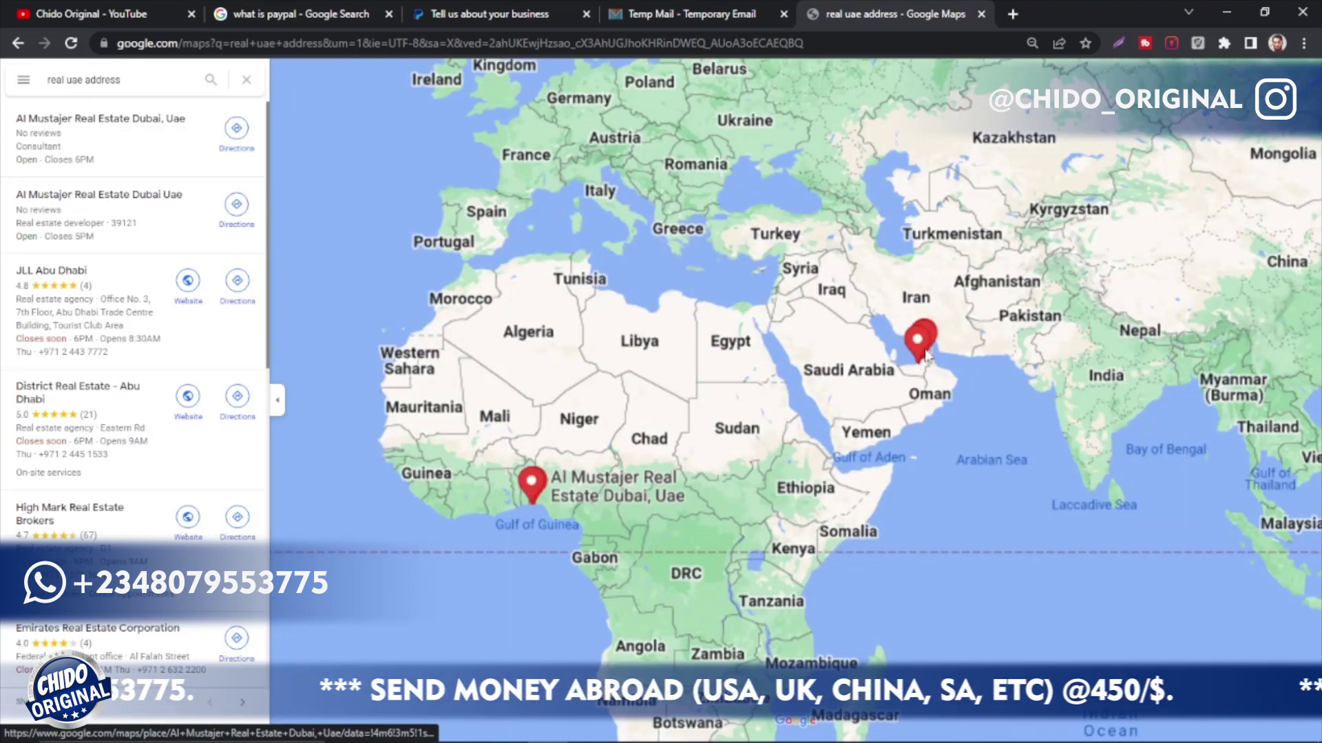
scroll(892, 352, "up", 5)
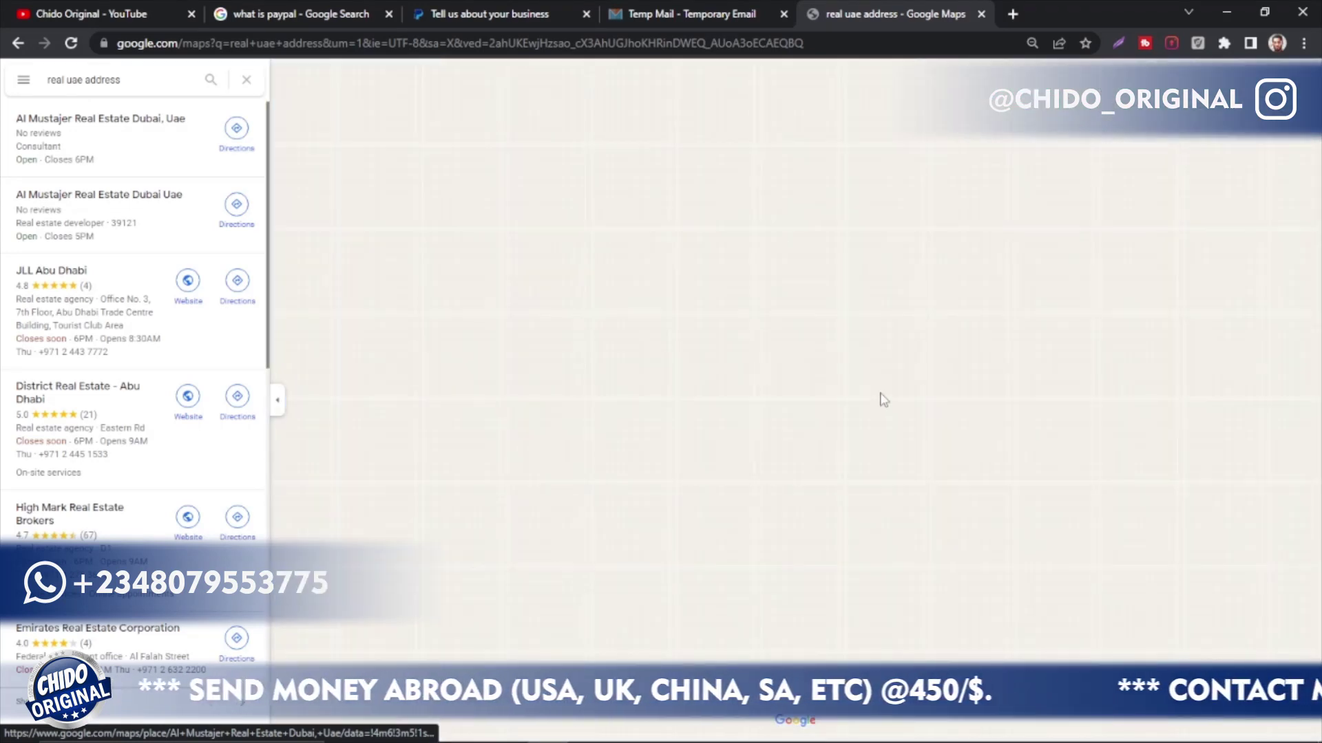
triple_click(4, 81)
key("BackSpace")
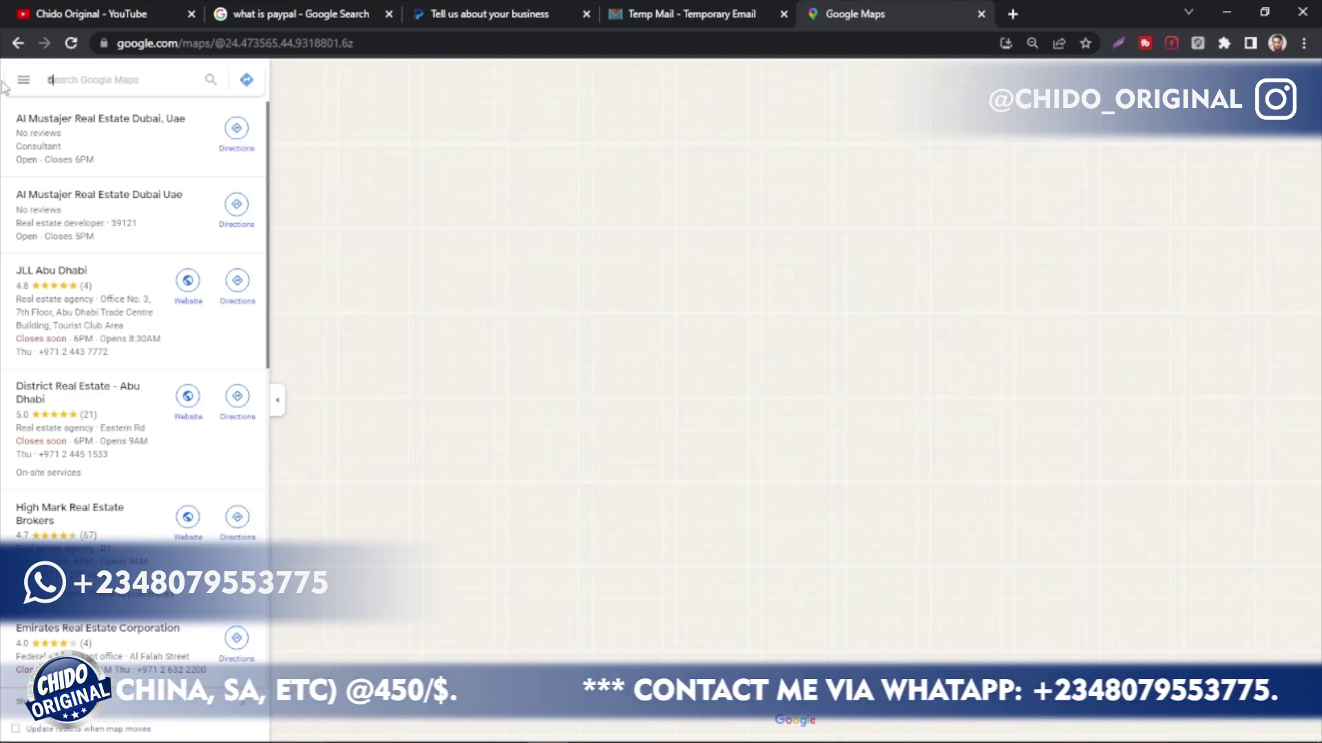
type("dub")
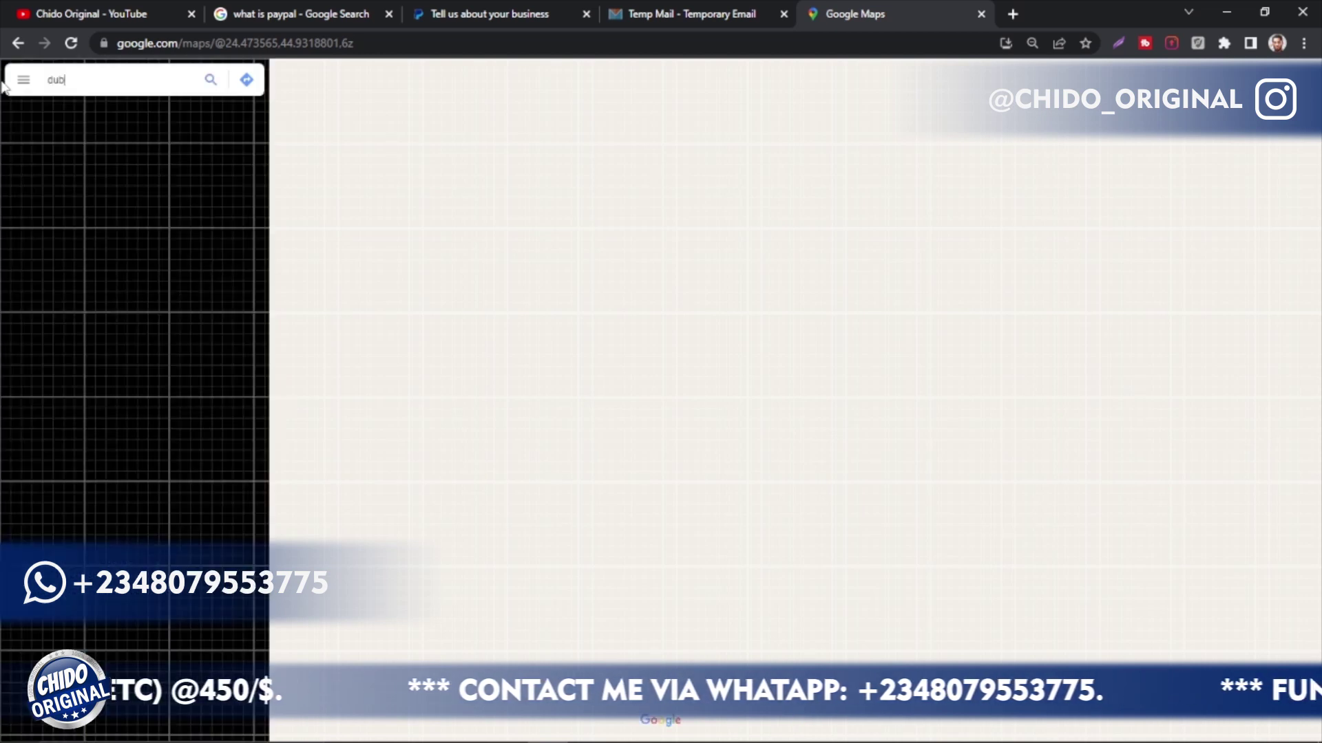
type("ai")
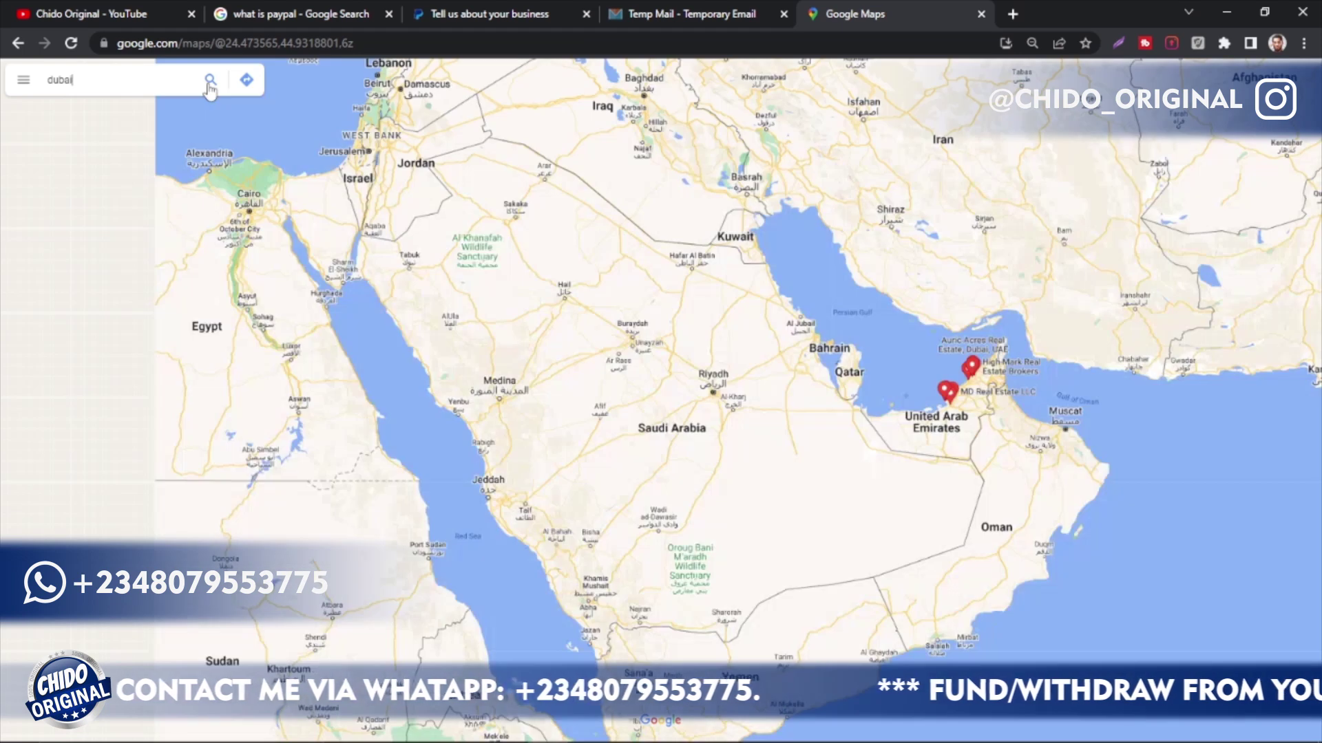
left_click(210, 86)
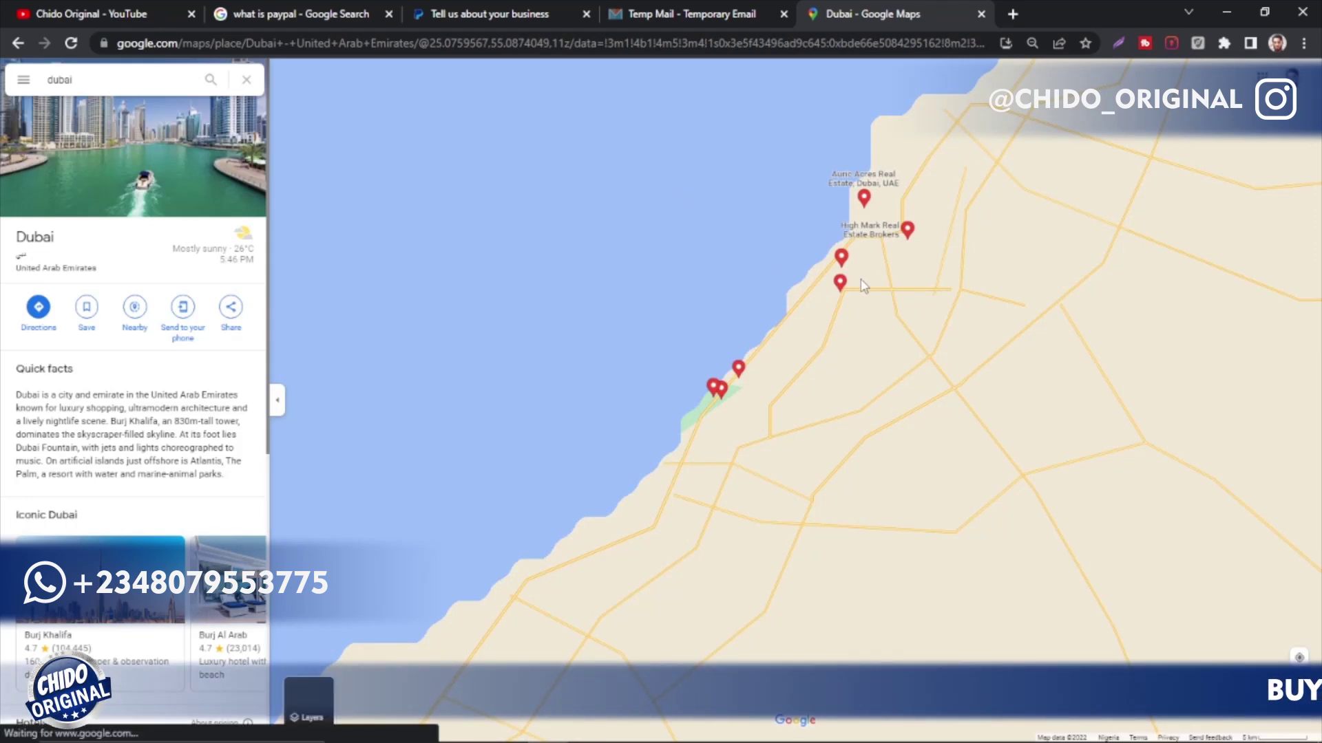
- Zoom and pan the map into Dubai's Karama streets, then go back to the PayPal form
scroll(880, 233, "up", 5)
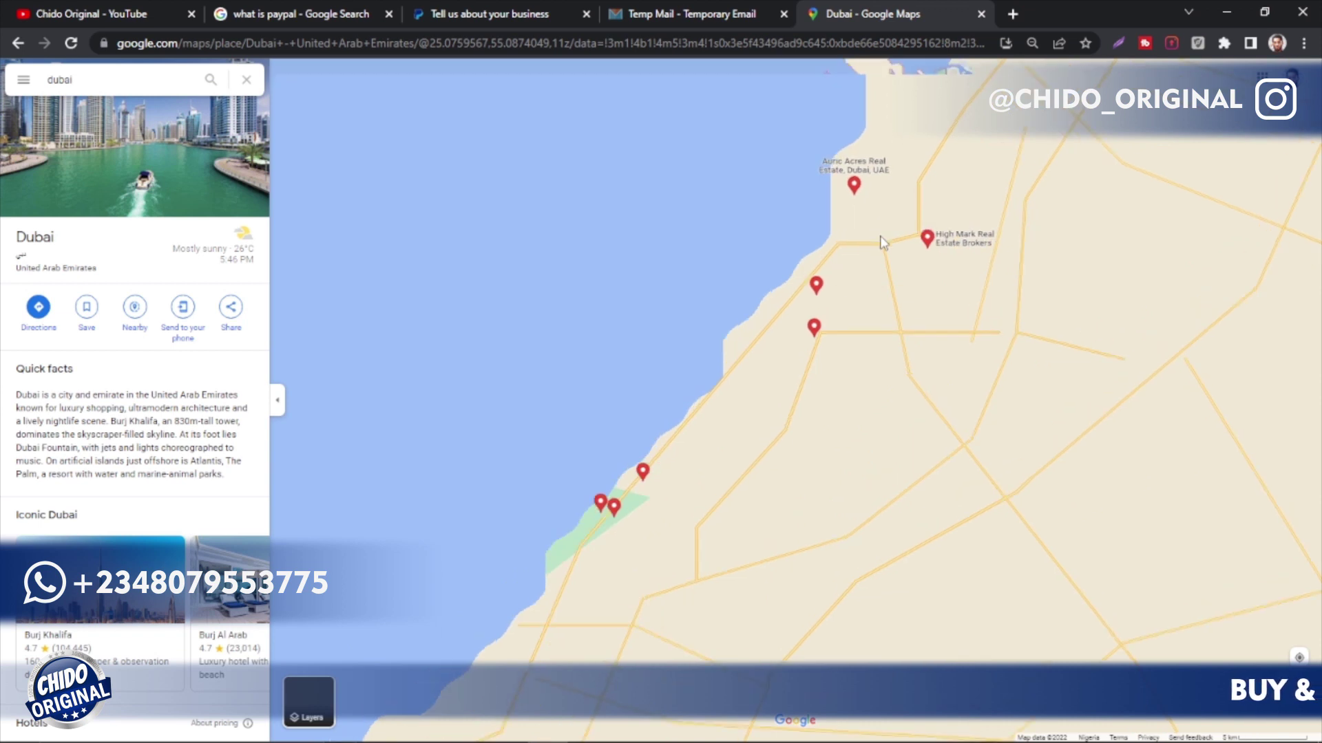
scroll(855, 178, "up", 4)
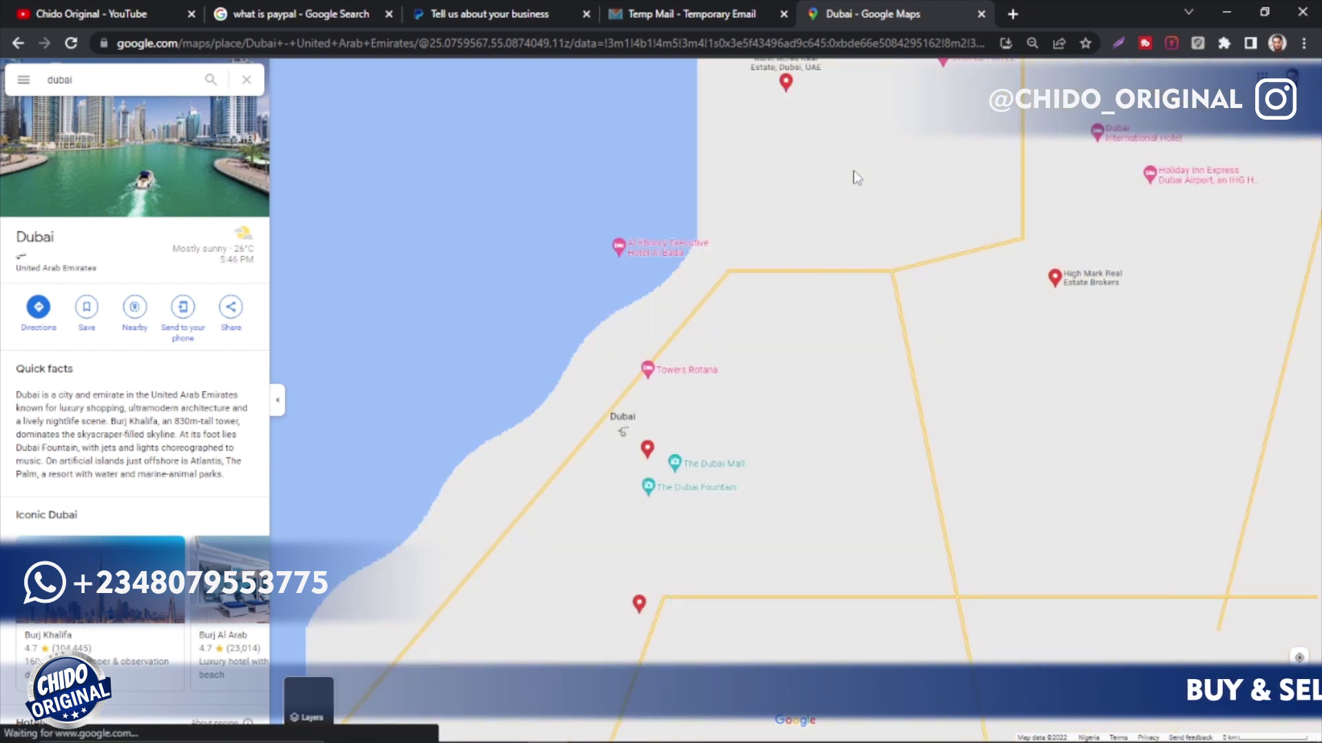
scroll(854, 177, "up", 3)
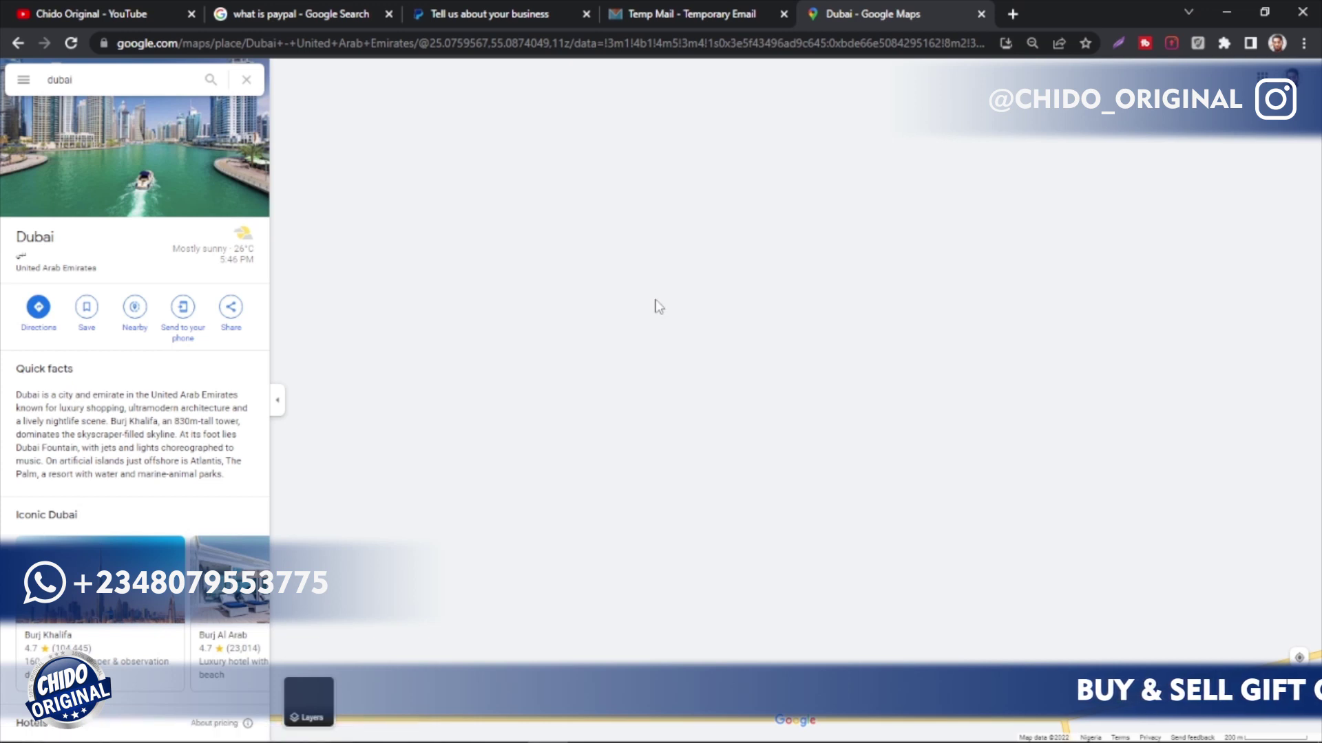
scroll(657, 307, "up", 1)
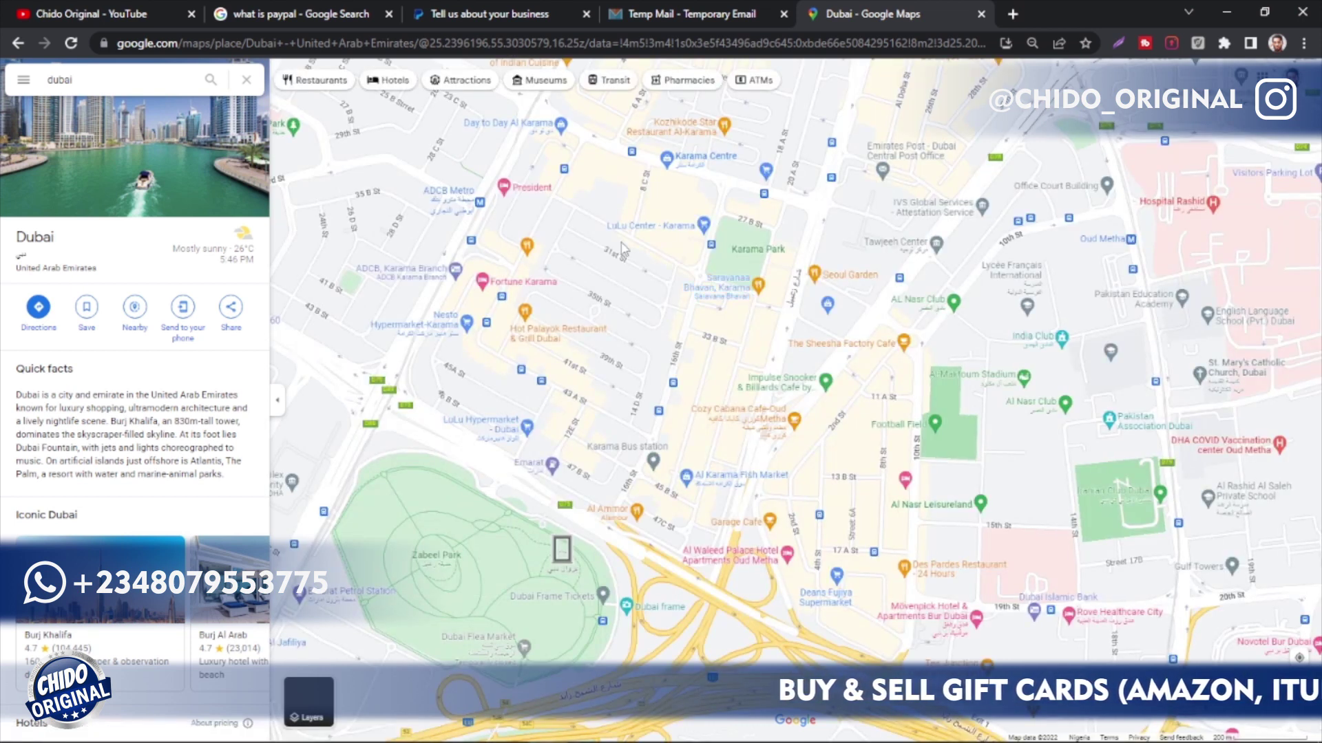
scroll(661, 249, "up", 1)
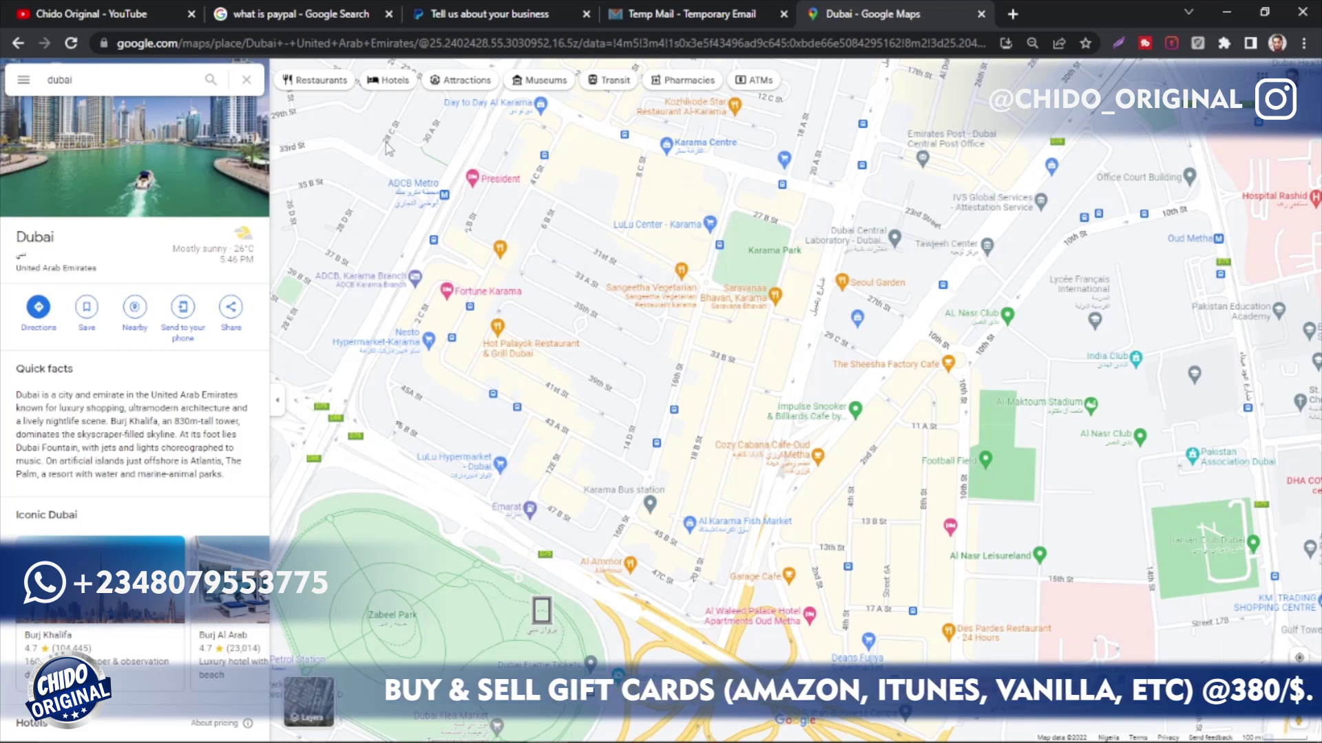
left_click_drag(384, 155, 411, 251)
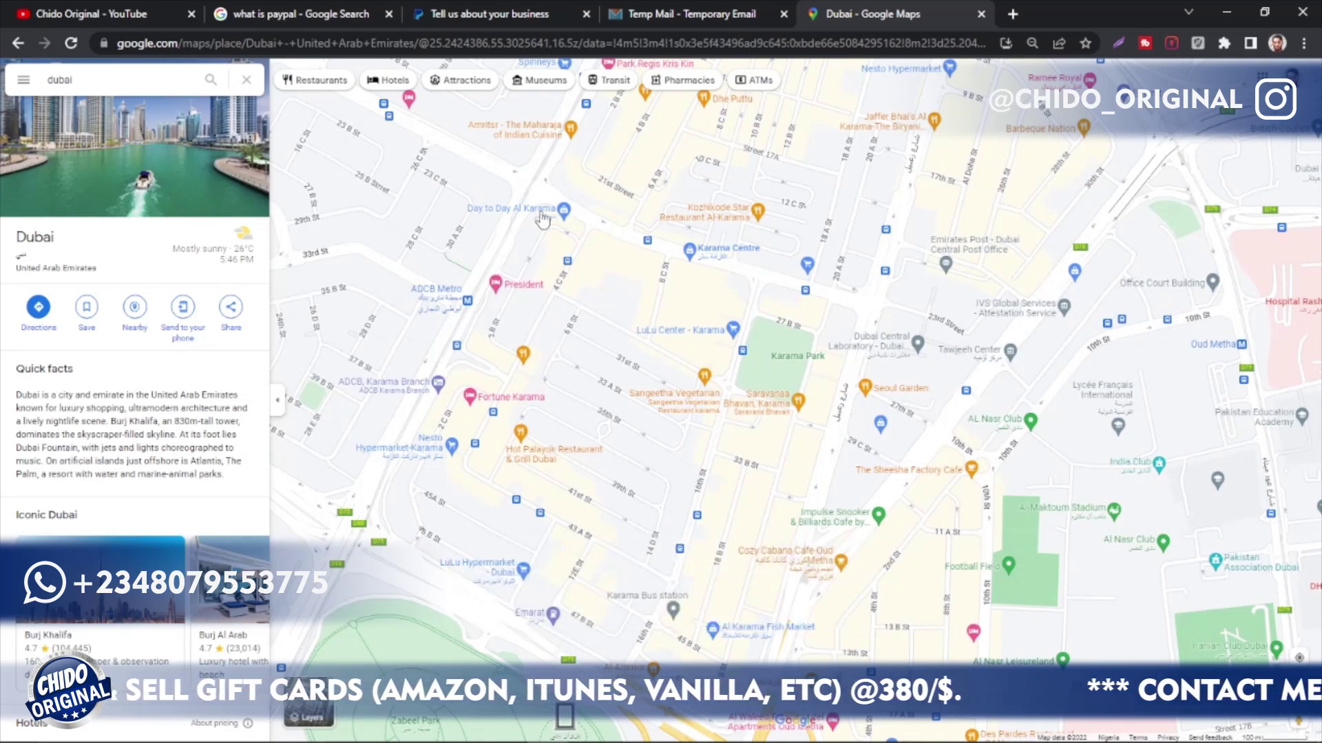
mouse_move(527, 217)
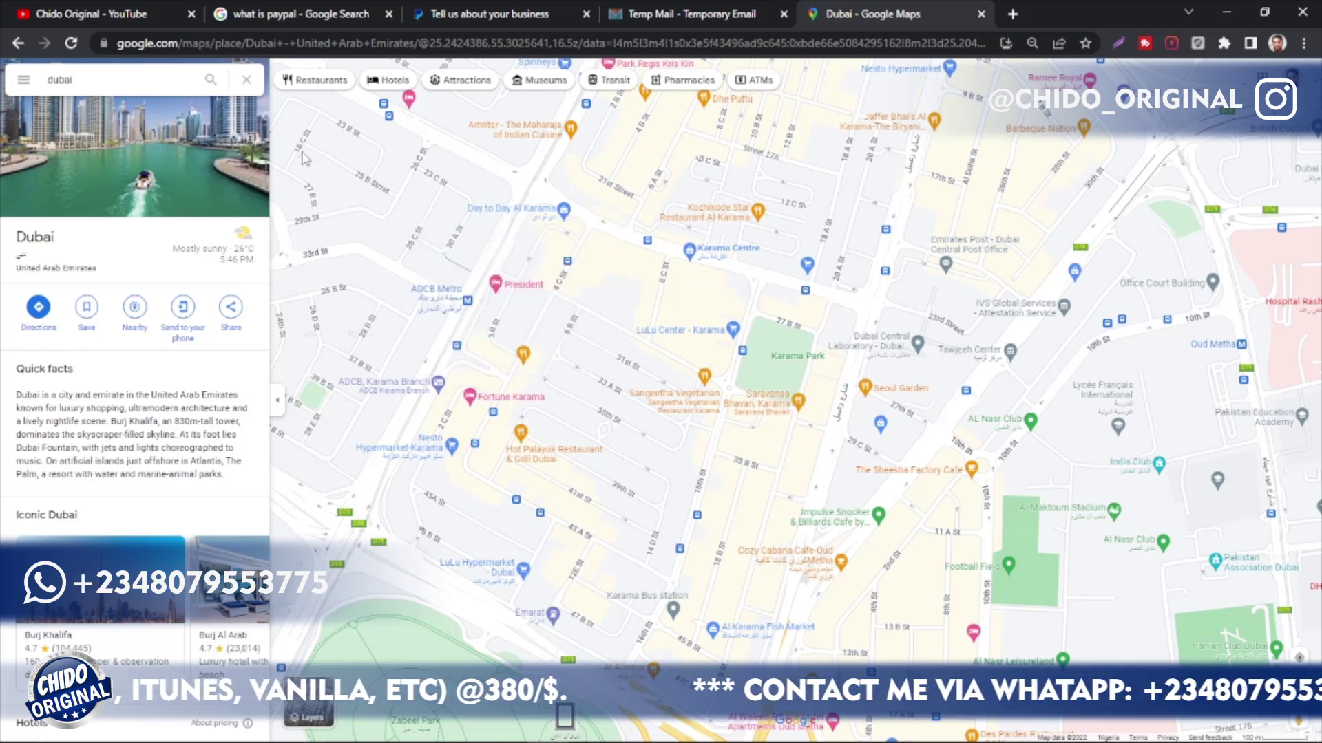
left_click(482, 14)
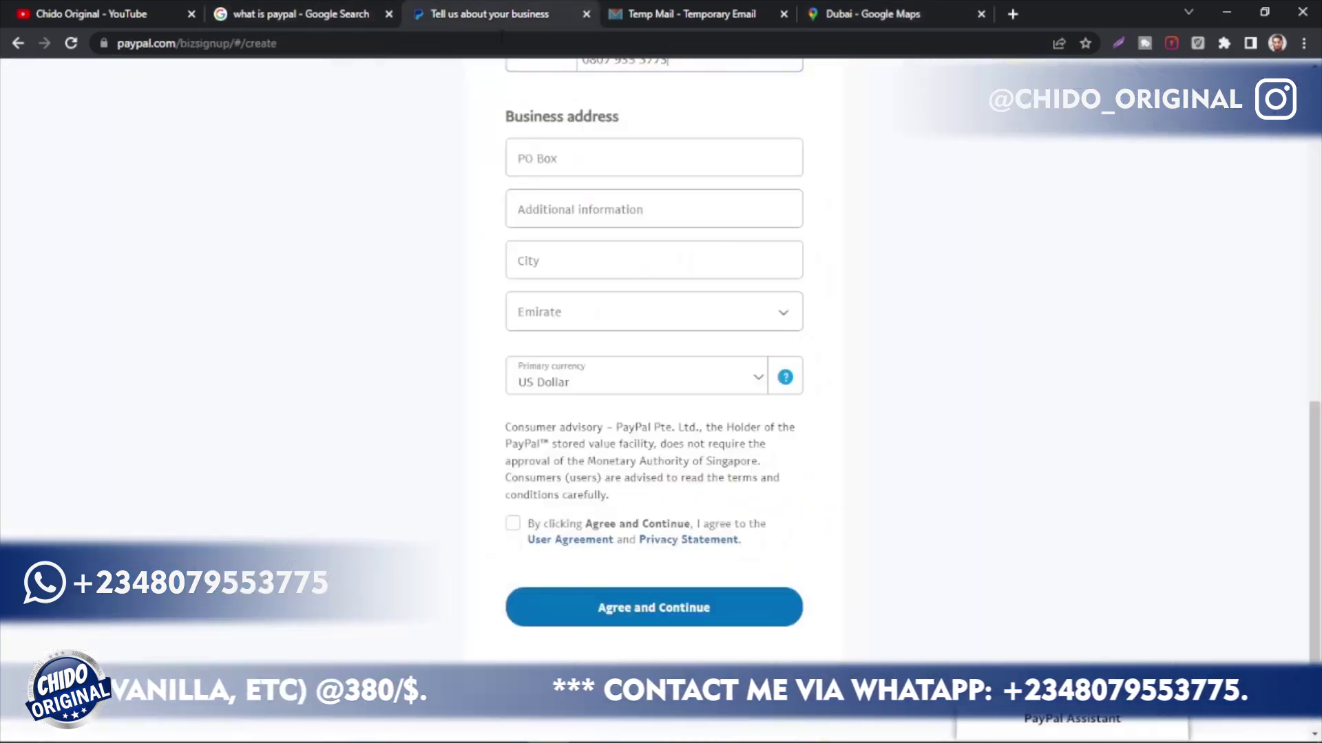
left_click(564, 166)
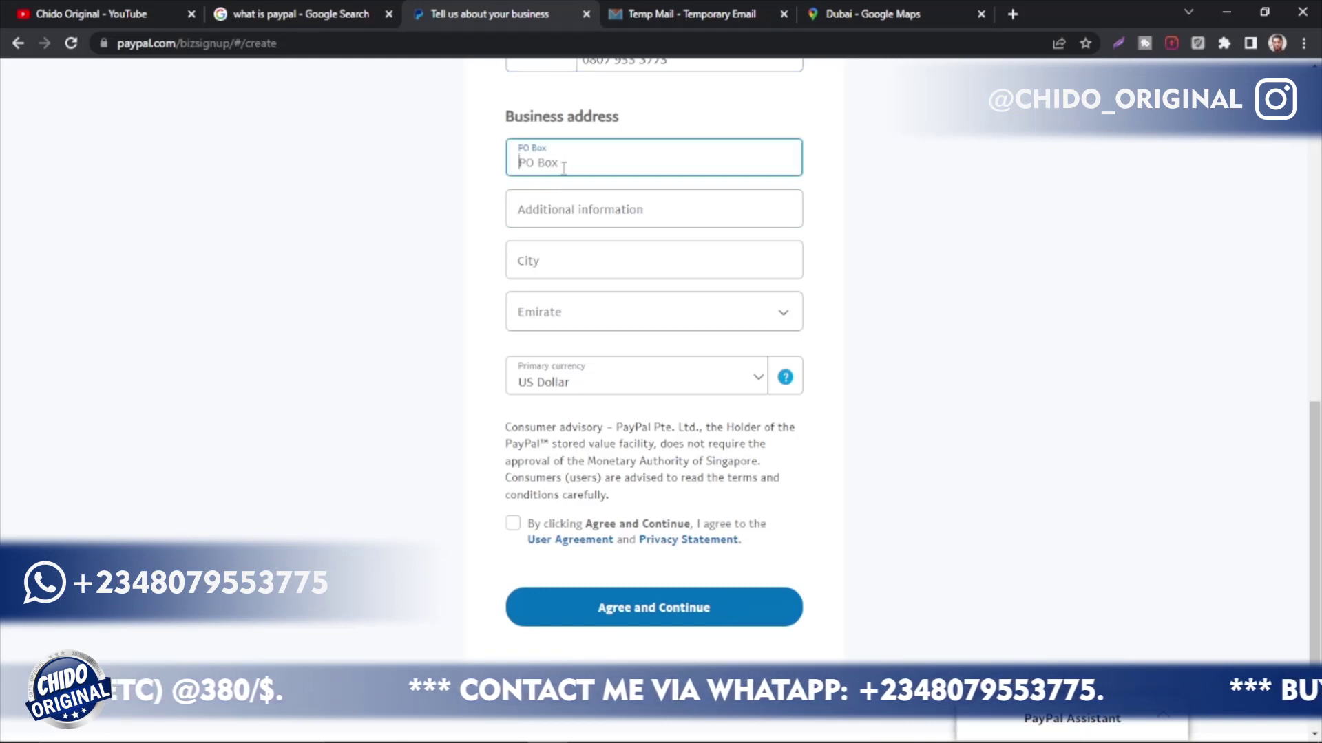
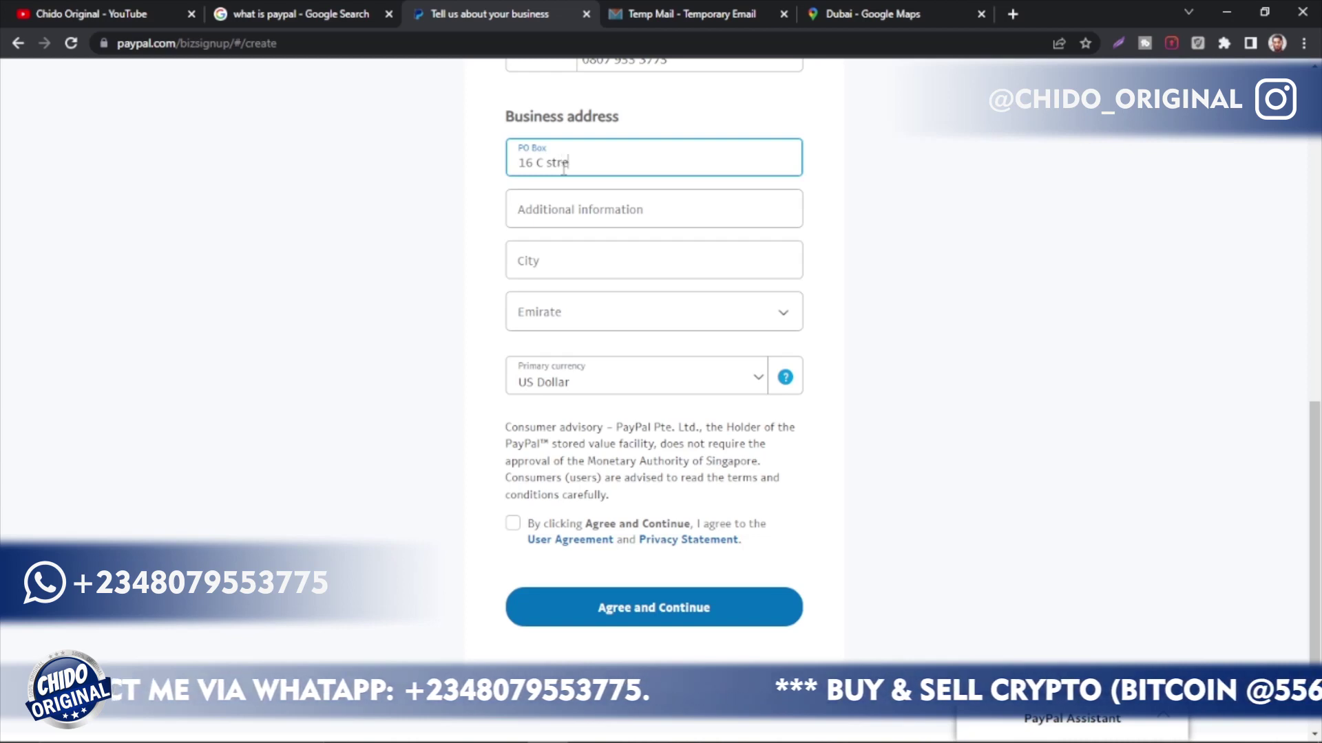
scroll(681, 241, "up", 1)
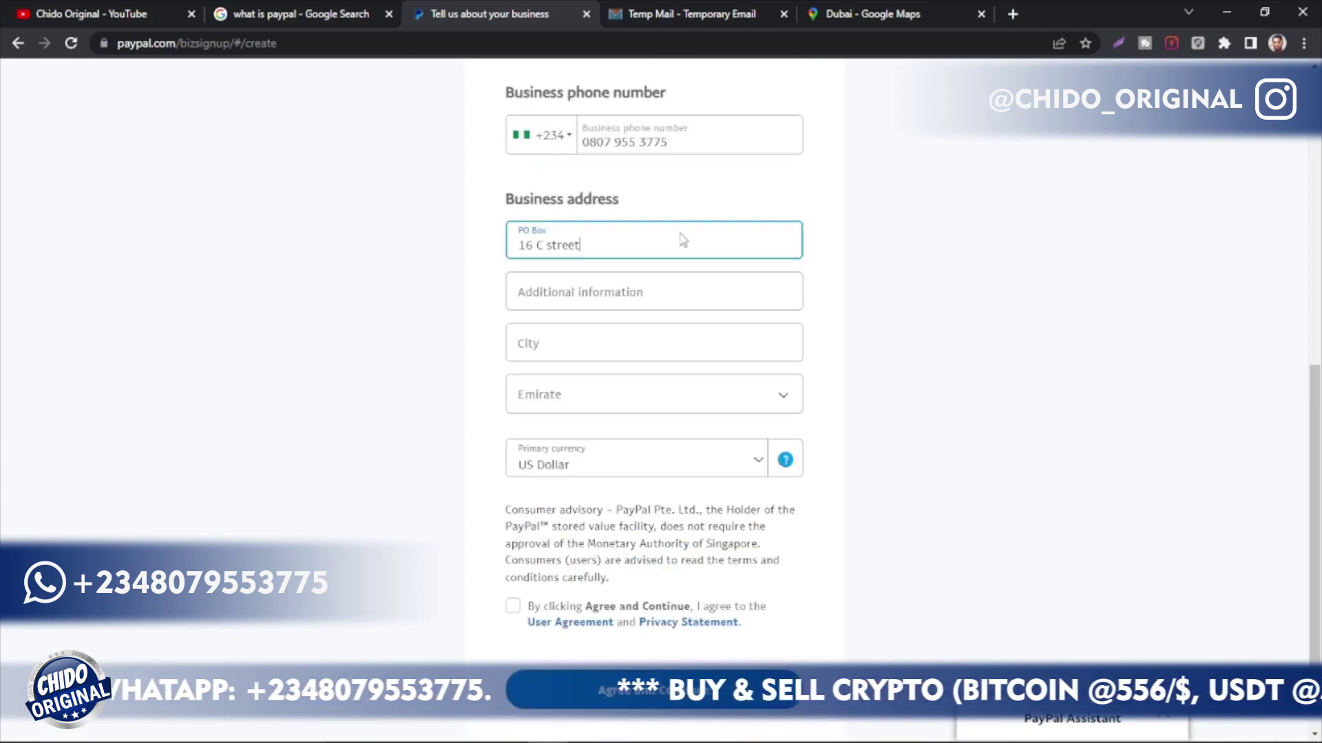
left_click(603, 351)
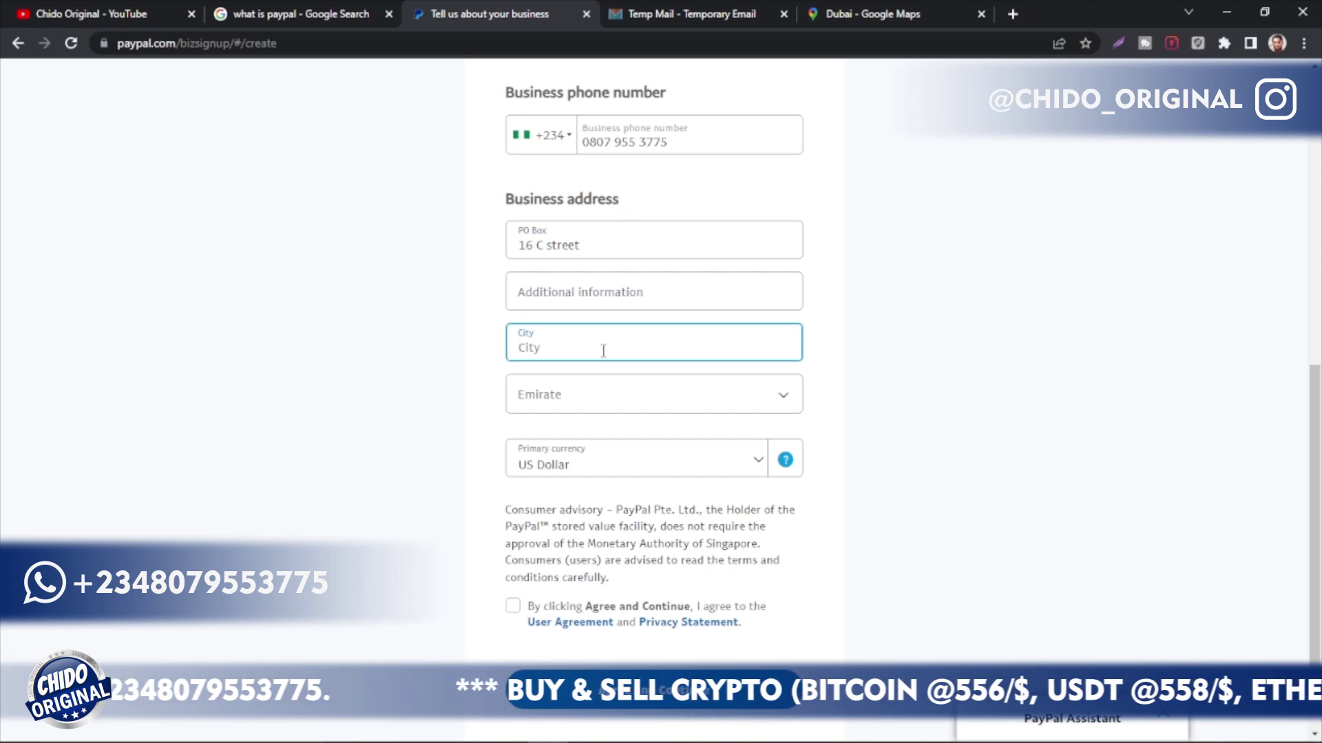
type("Dubia")
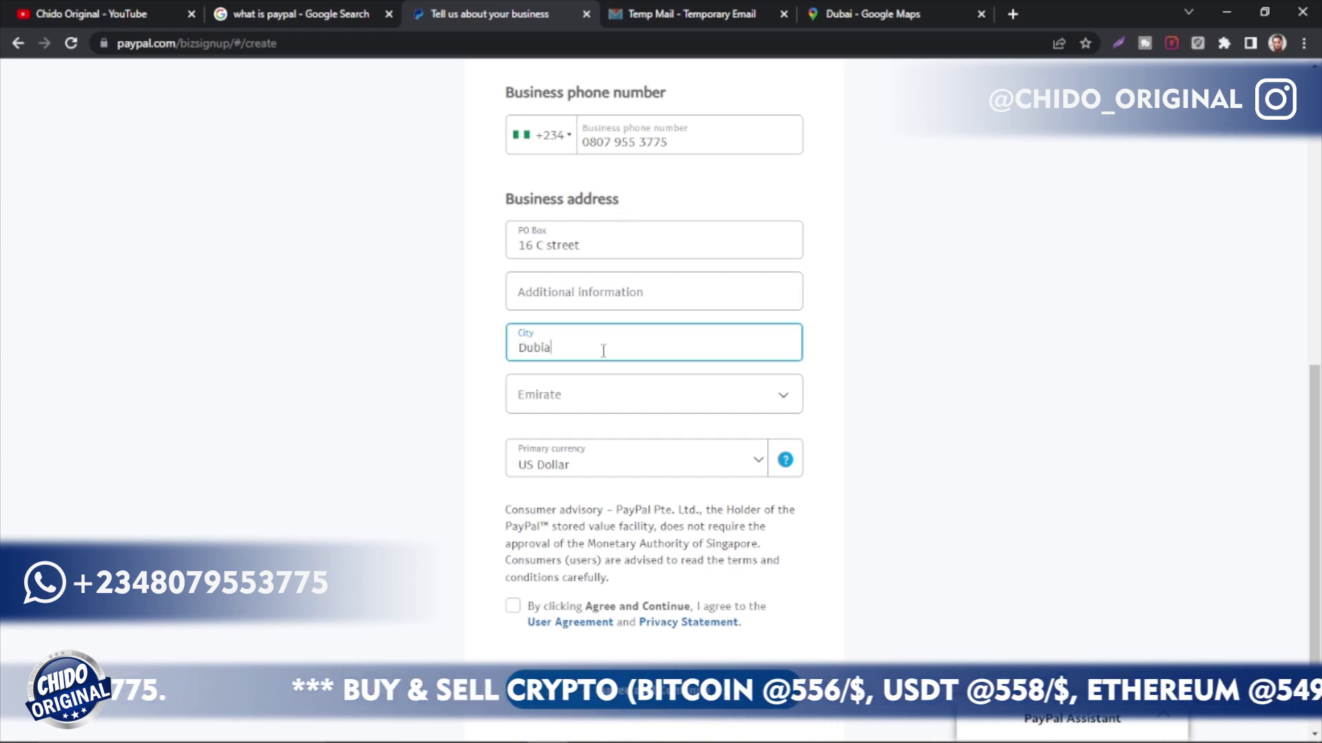
double_click(587, 355)
key("BackSpace")
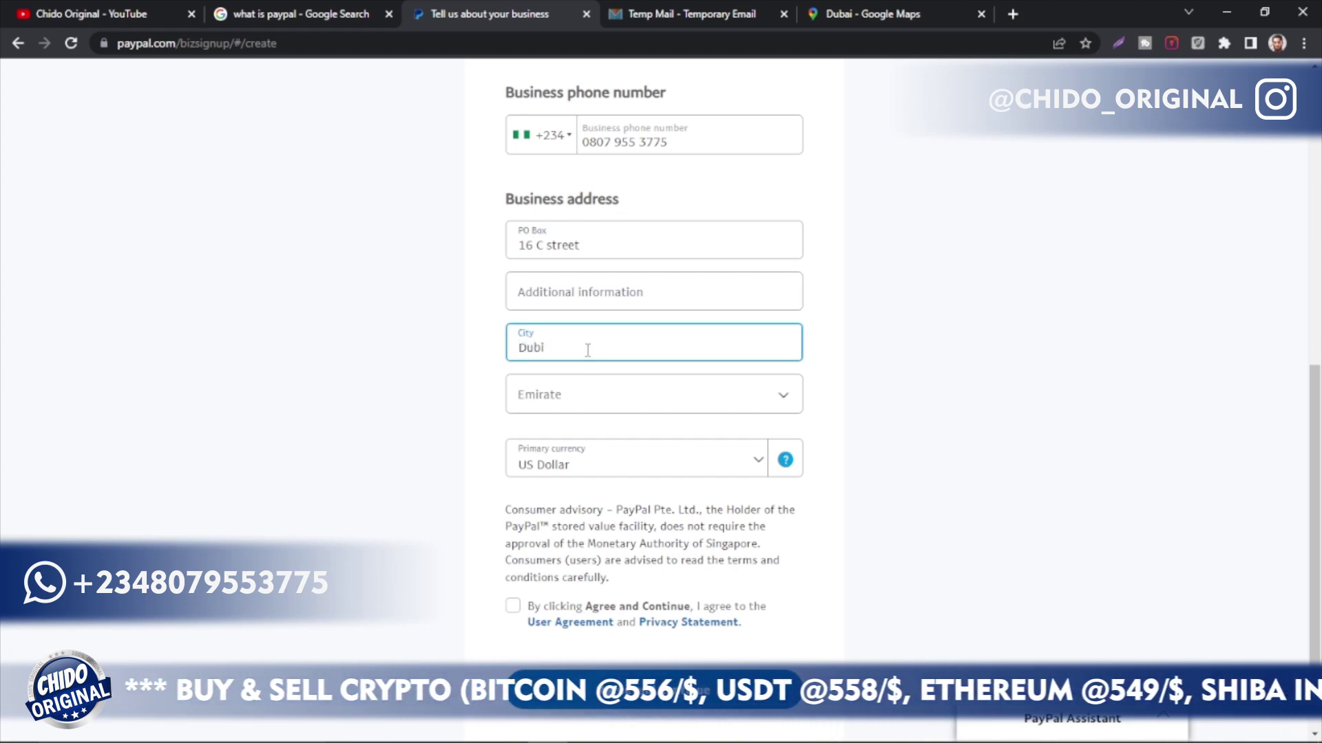
left_click(559, 396)
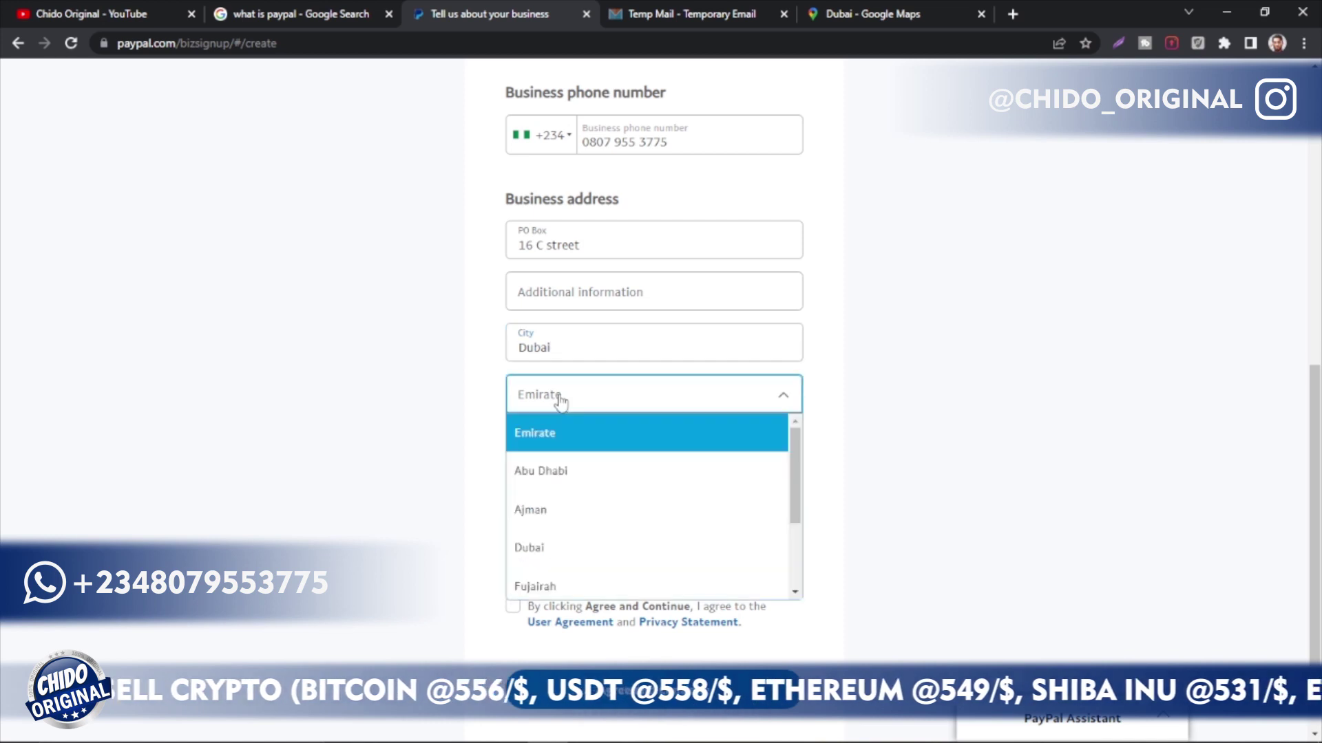
left_click(567, 435)
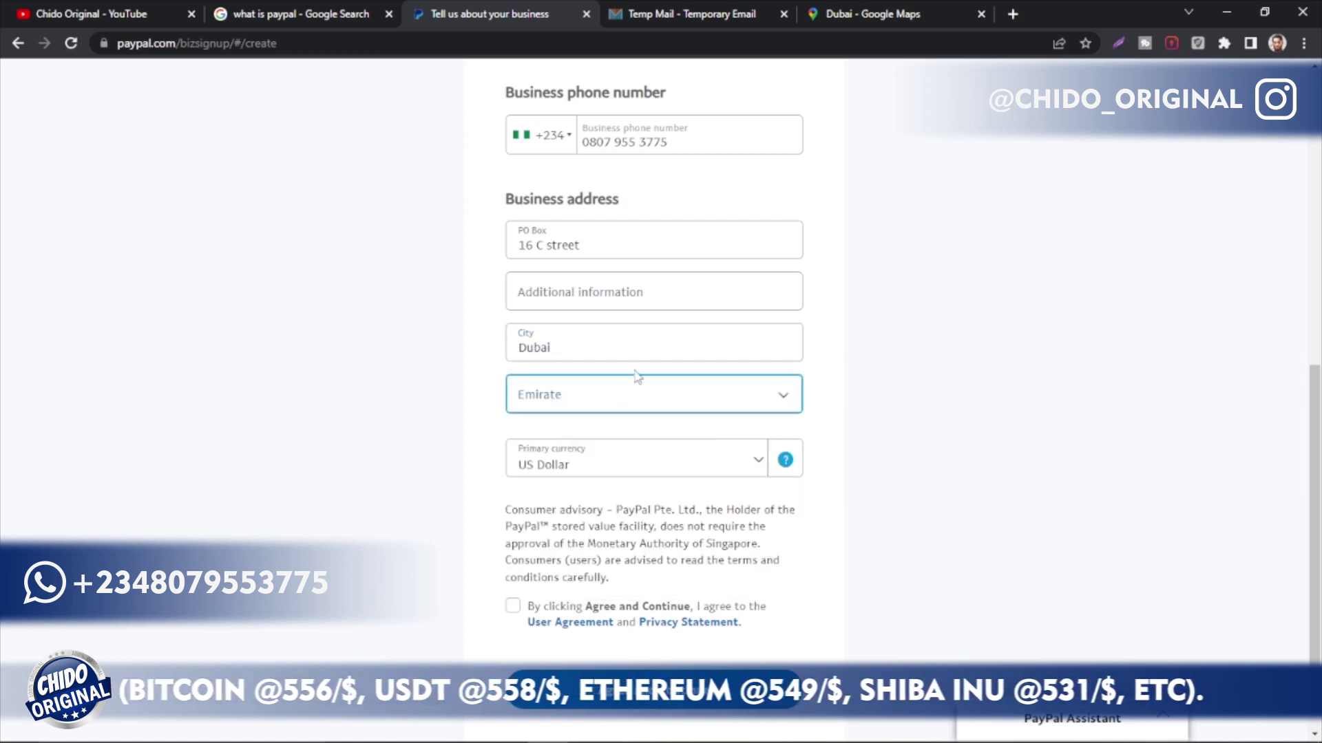
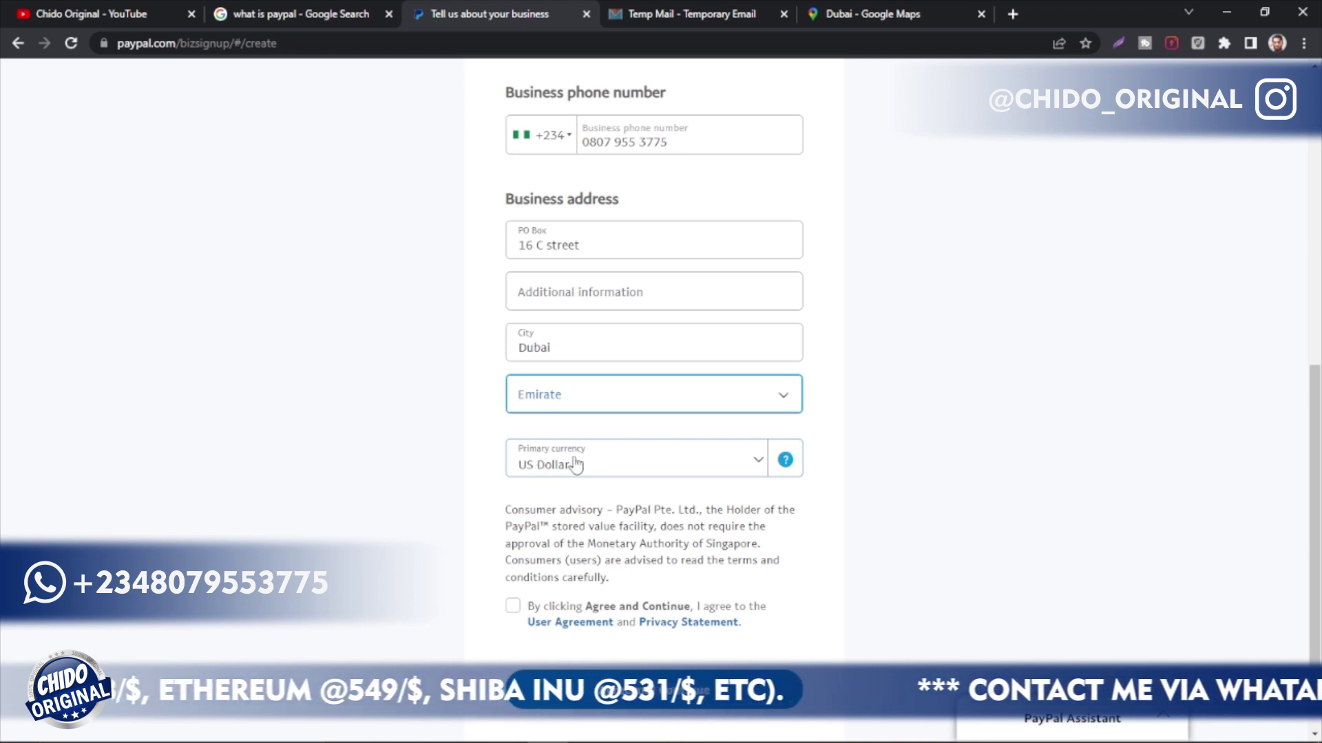
- Accept the user agreement, set the business Emirate to Dubai, and submit the business details
scroll(598, 507, "down", 1)
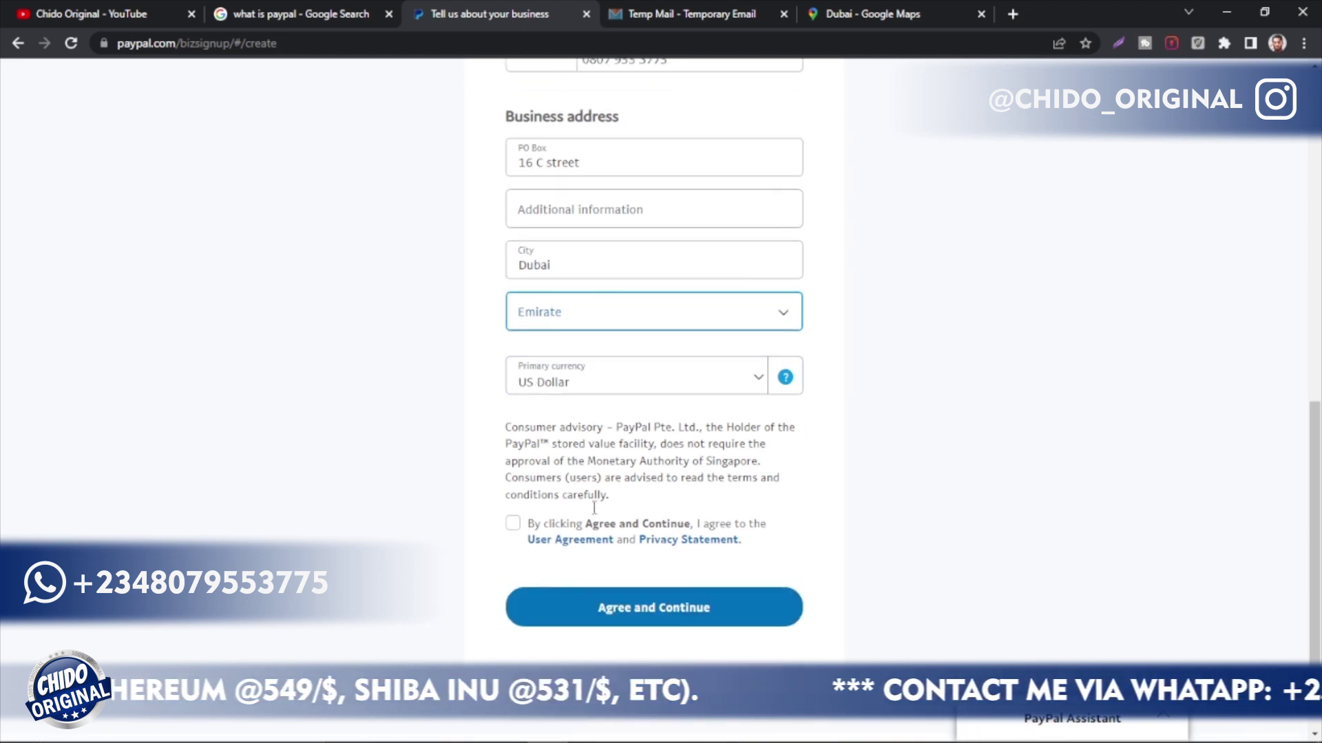
left_click(513, 522)
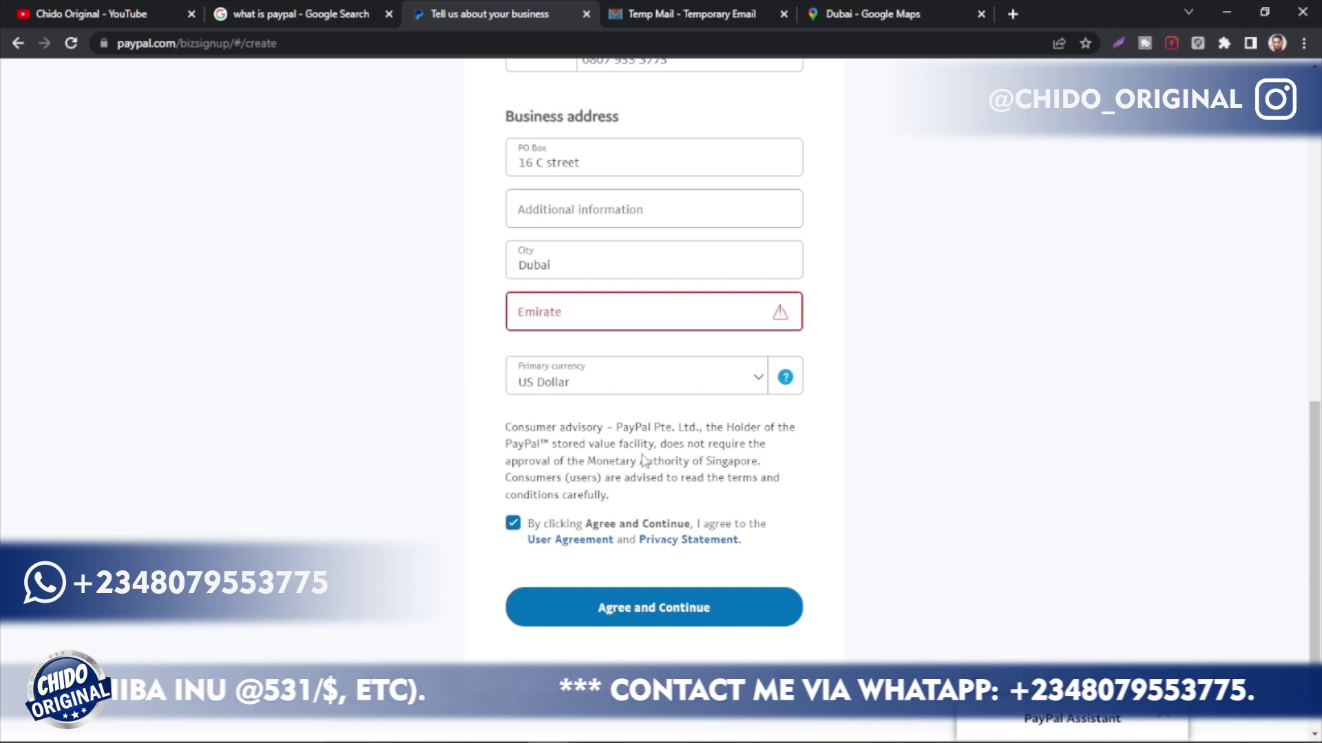
left_click(634, 316)
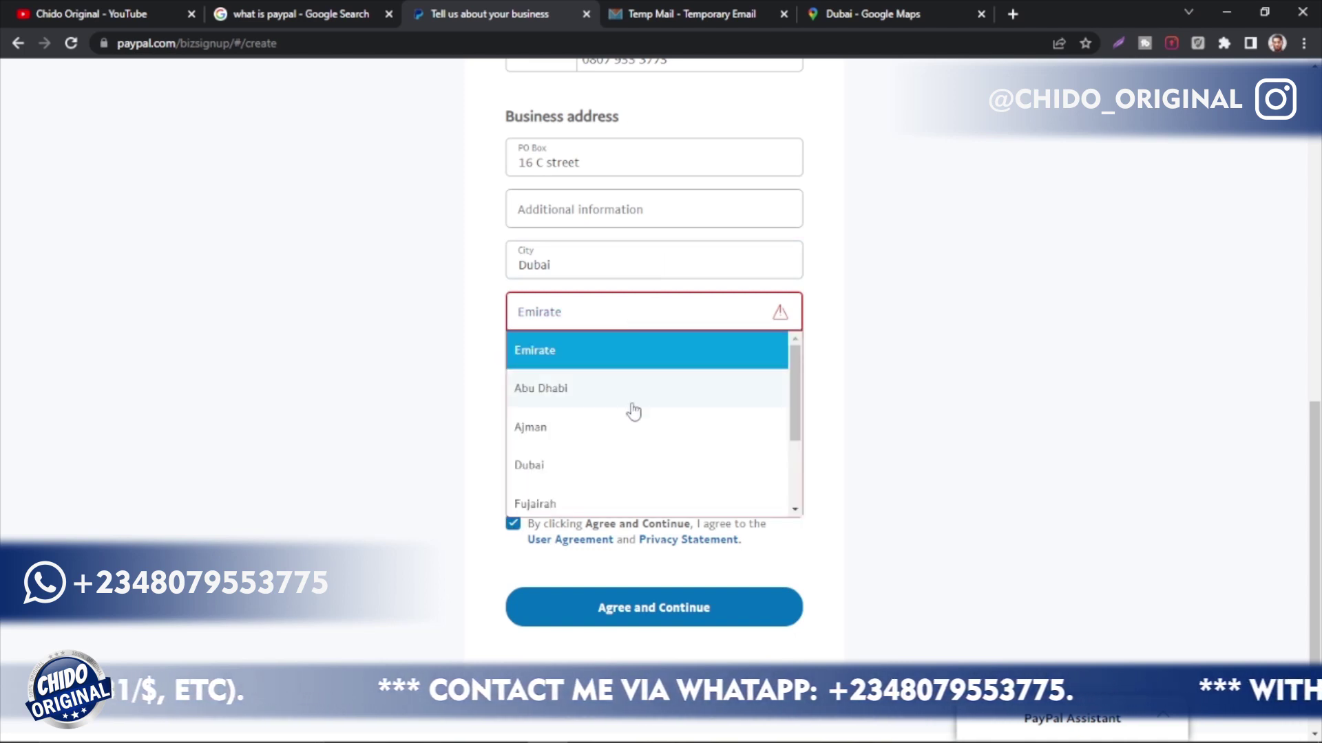
scroll(632, 403, "down", 5)
scroll(634, 411, "up", 2)
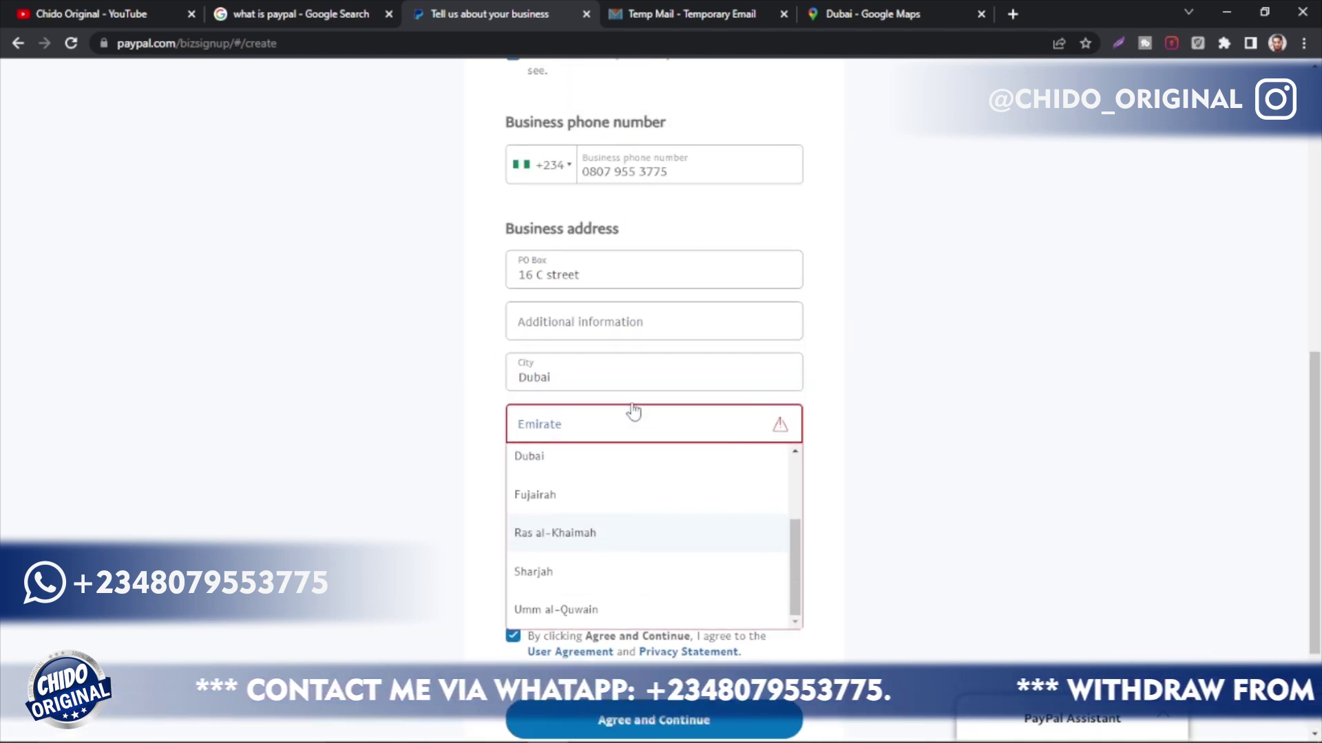
left_click(590, 458)
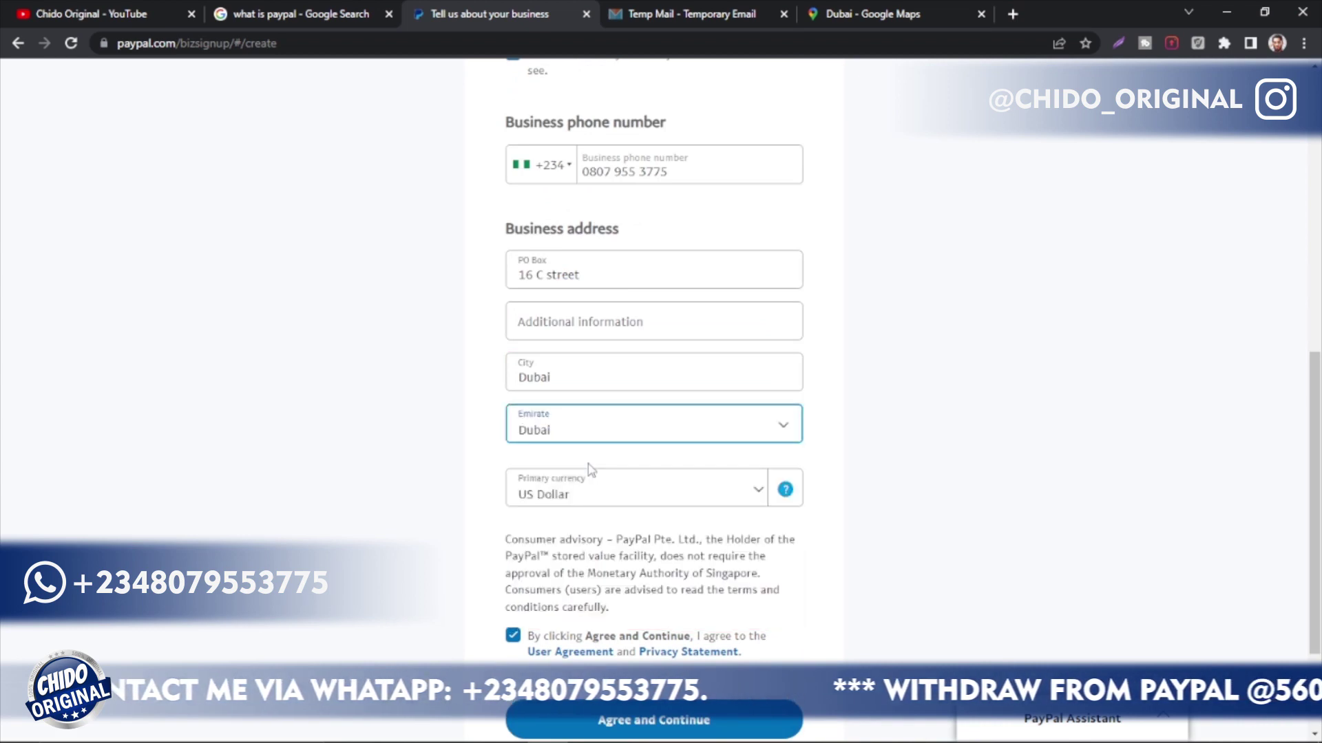
scroll(523, 639, "down", 1)
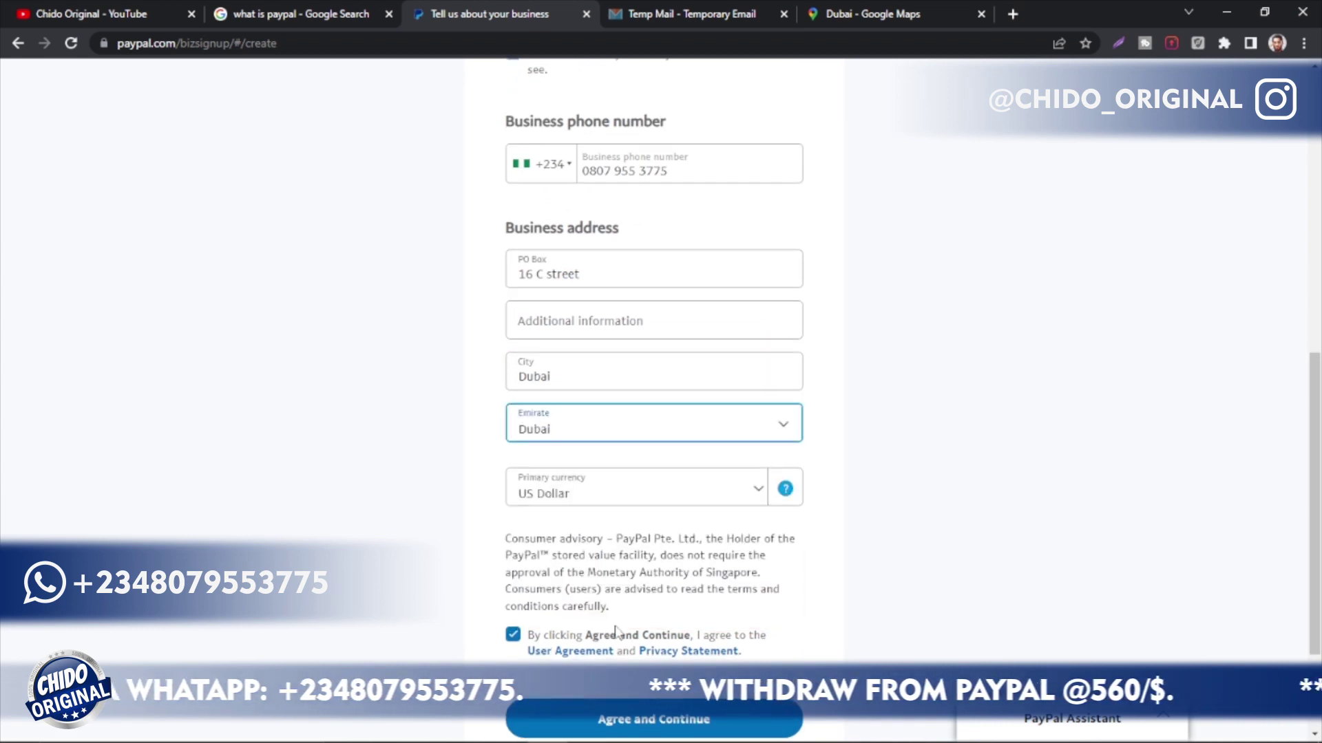
left_click(640, 639)
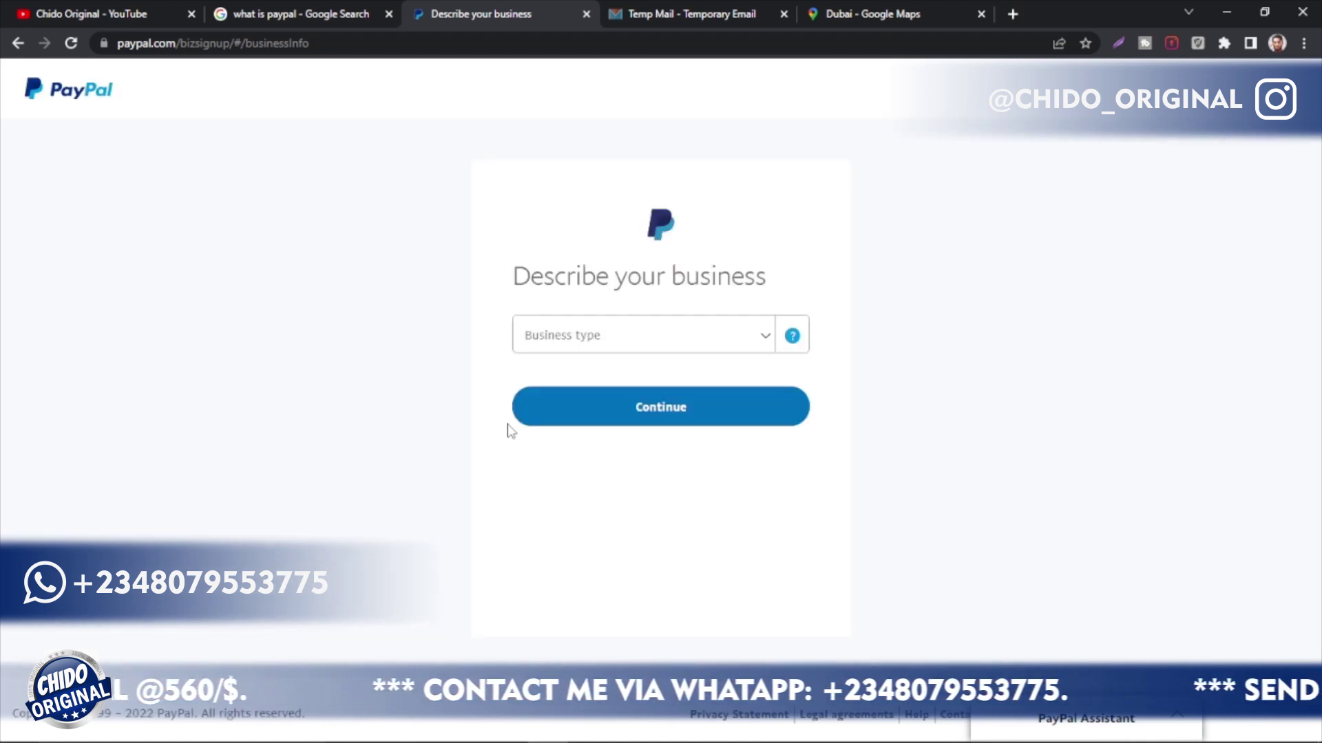
- Set business type to Individual/Sole Proprietorship and product keyword to Digital Goods-Games
left_click(650, 347)
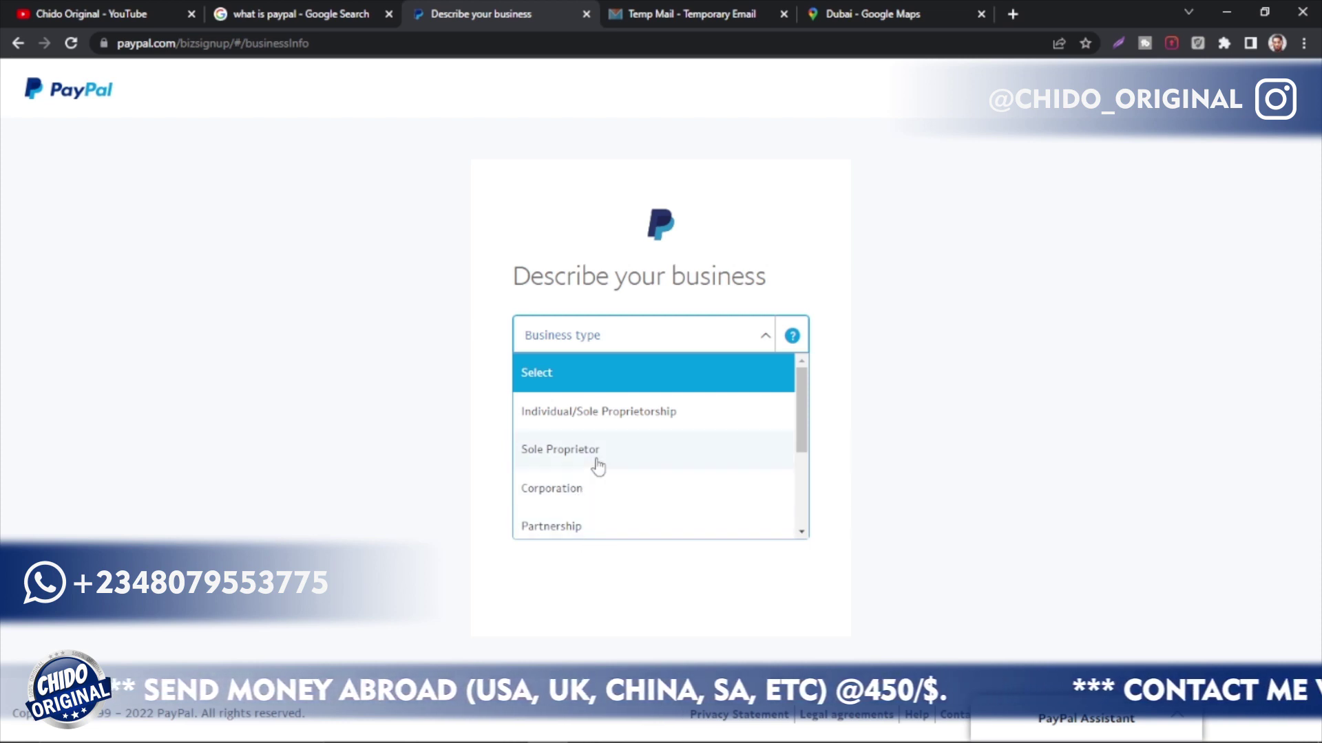
left_click(620, 412)
left_click(616, 385)
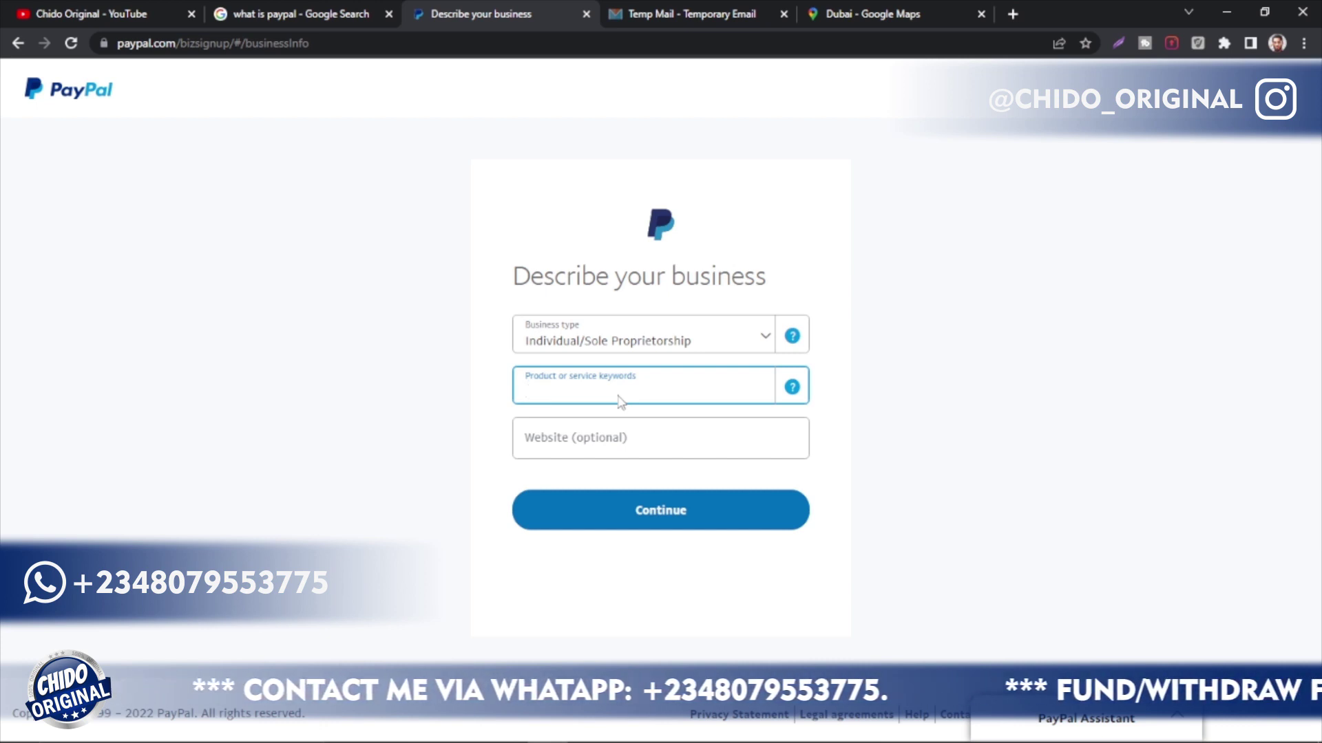
type("D")
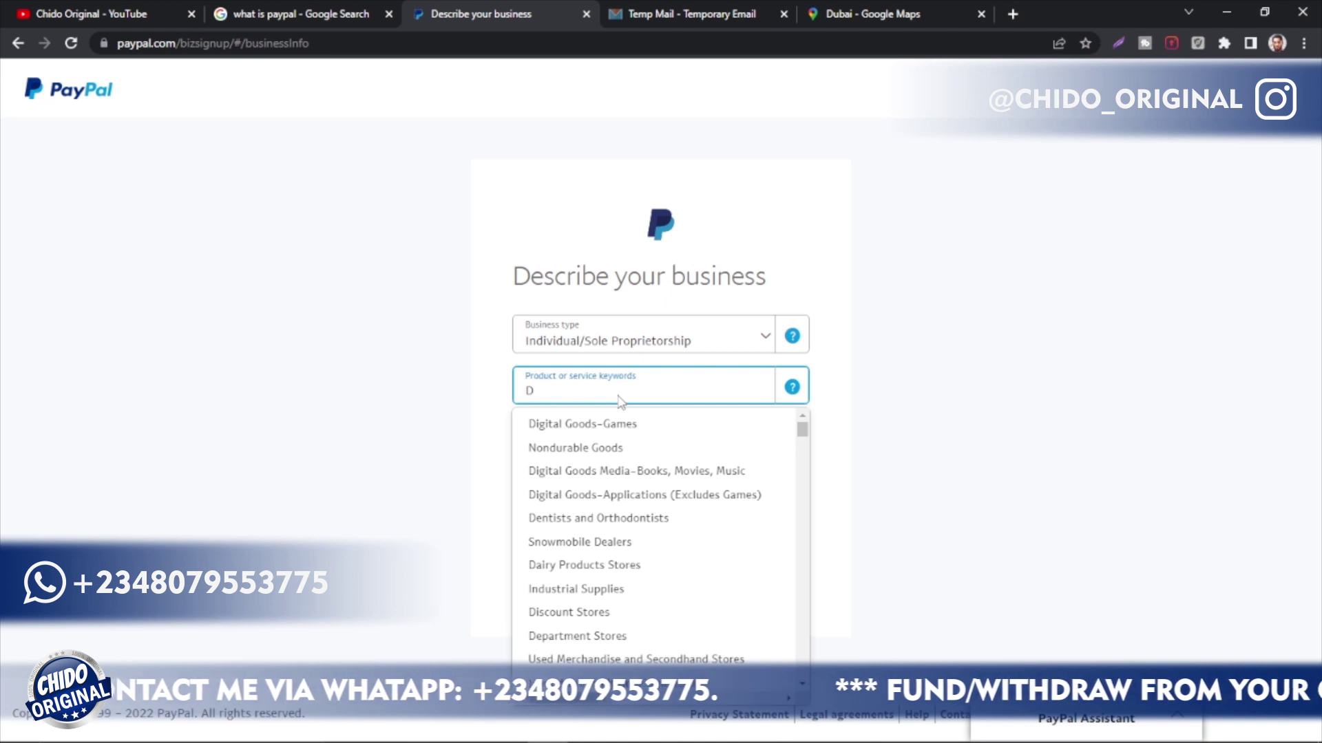
type("igital")
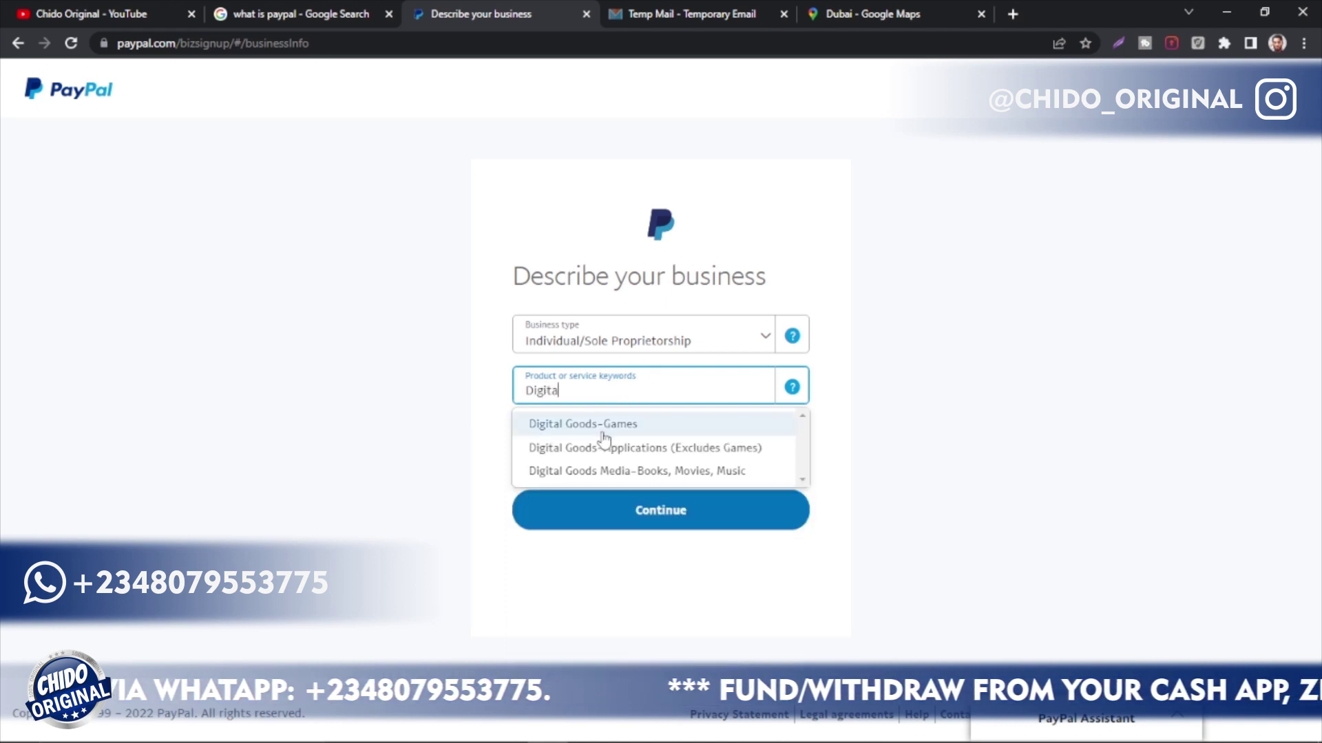
left_click(599, 427)
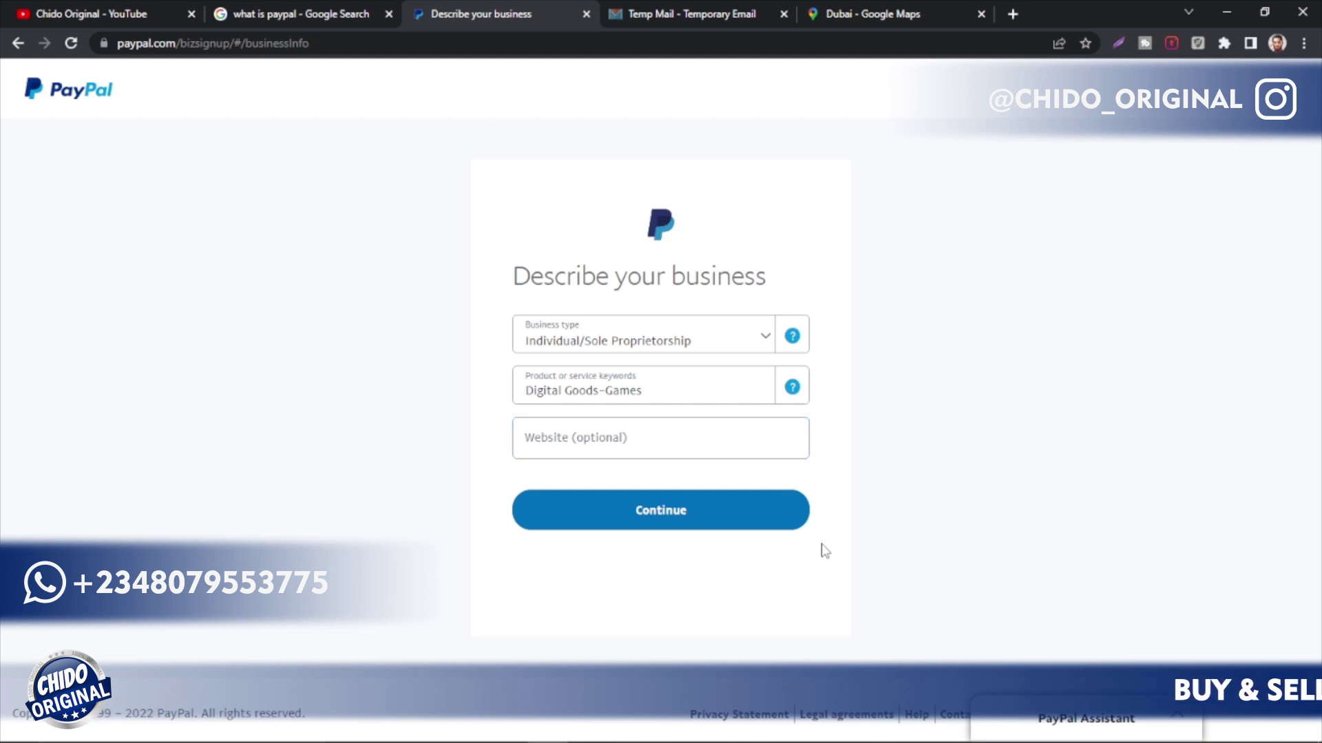
- Leave the optional Website field empty and continue to the personal details step
left_click_drag(666, 388, 488, 406)
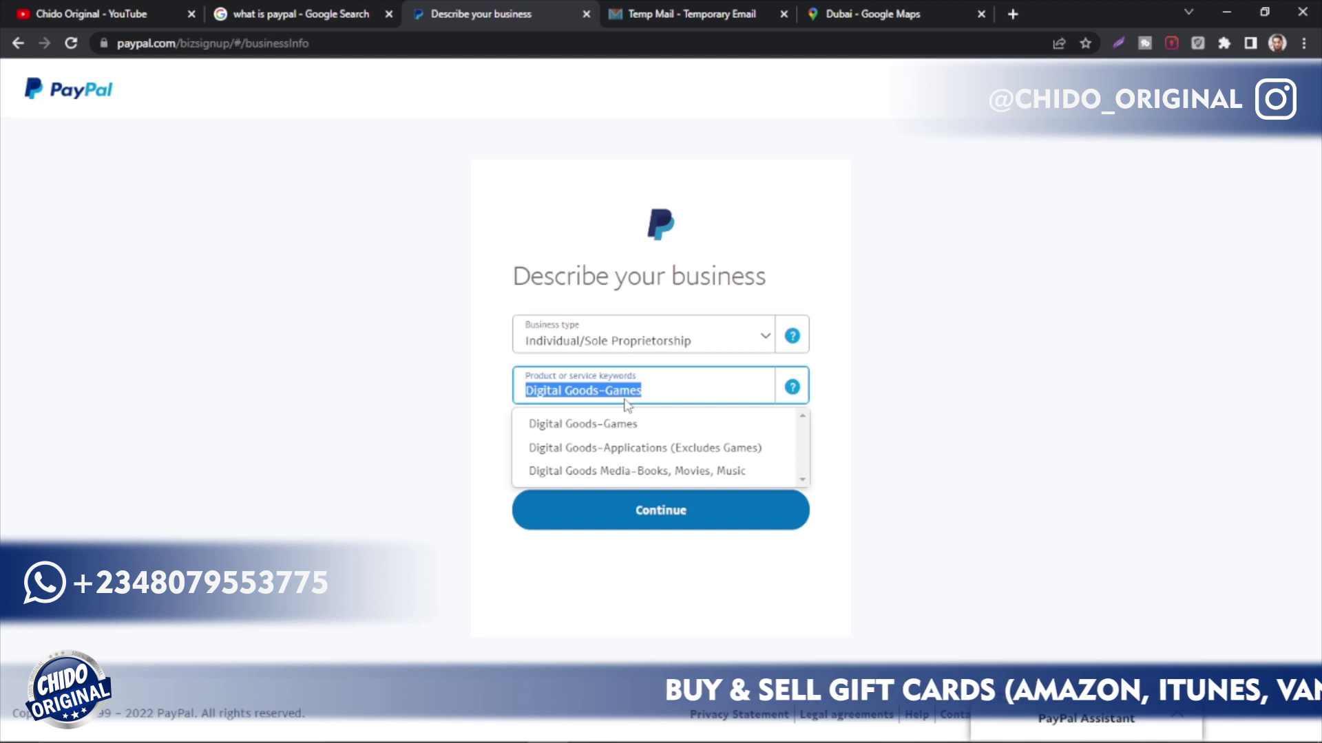
left_click(934, 370)
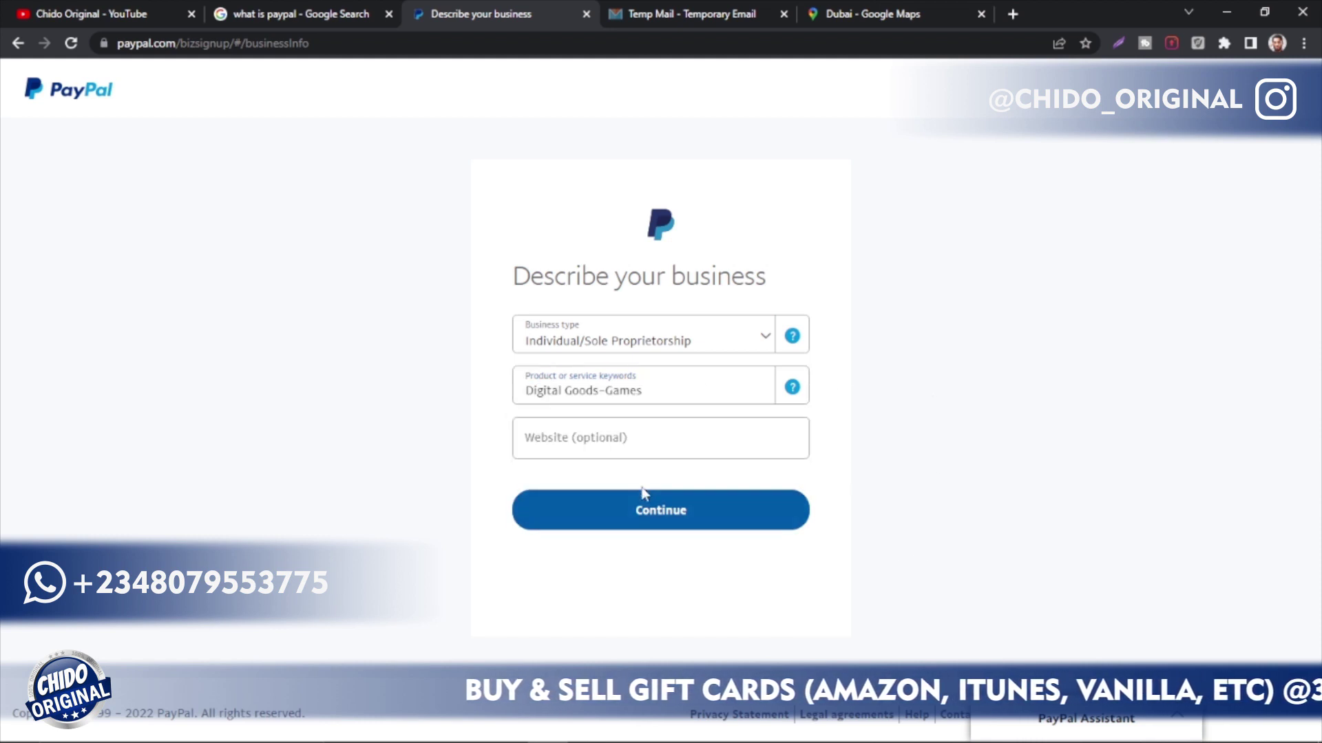
left_click(632, 438)
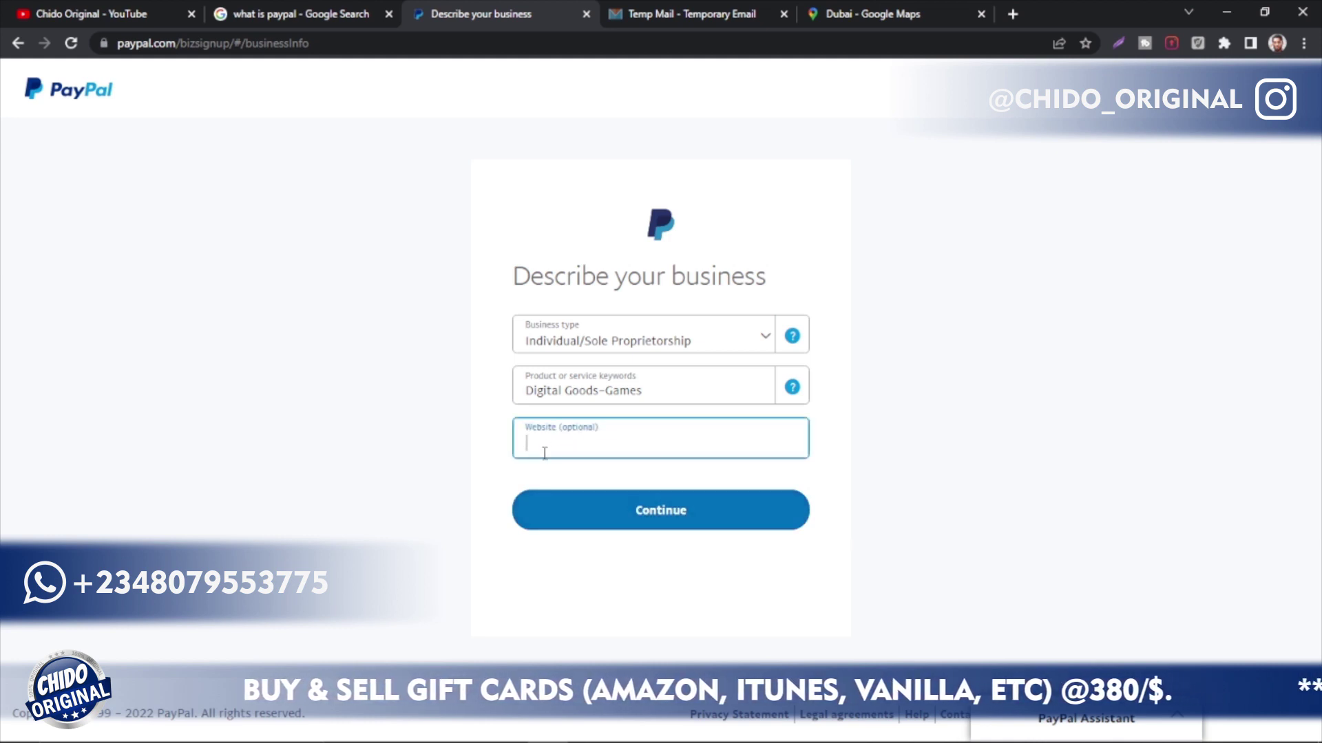
left_click(644, 518)
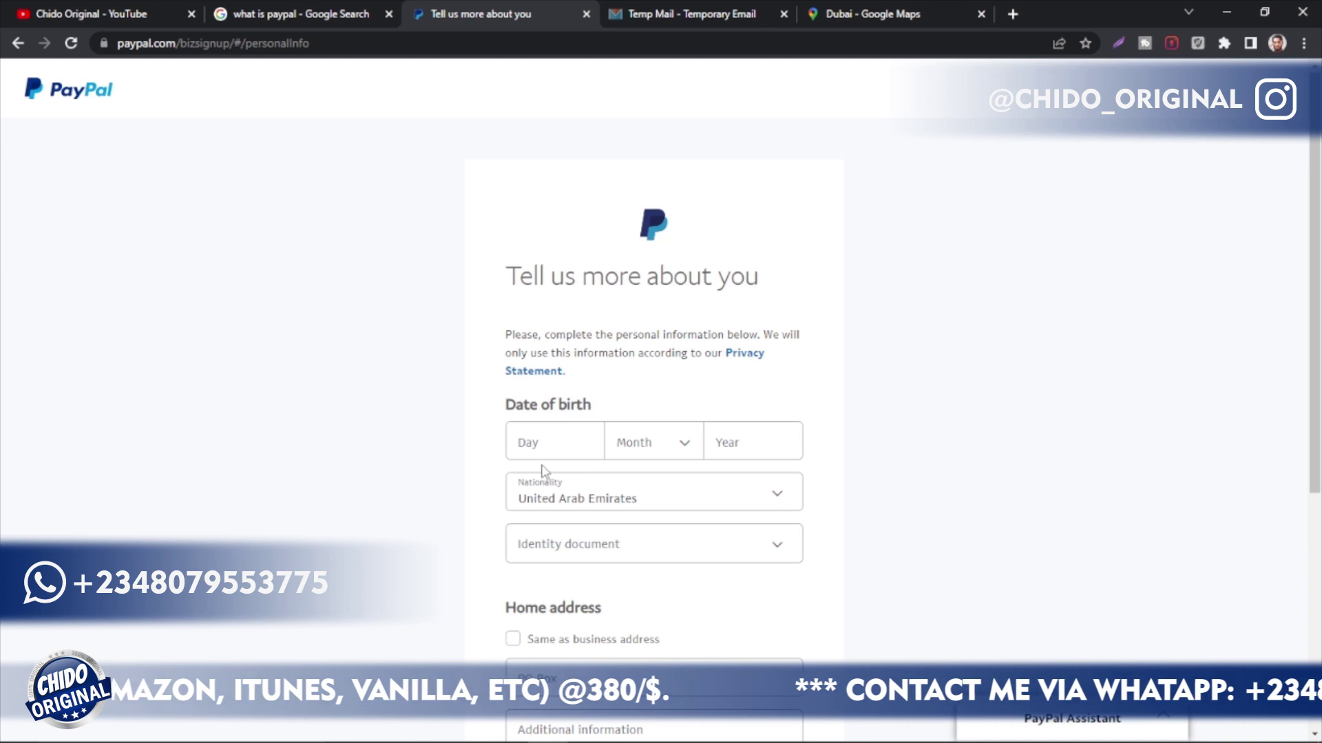
- Enter the date of birth as 14 May 1990
scroll(549, 473, "down", 2)
left_click(544, 277)
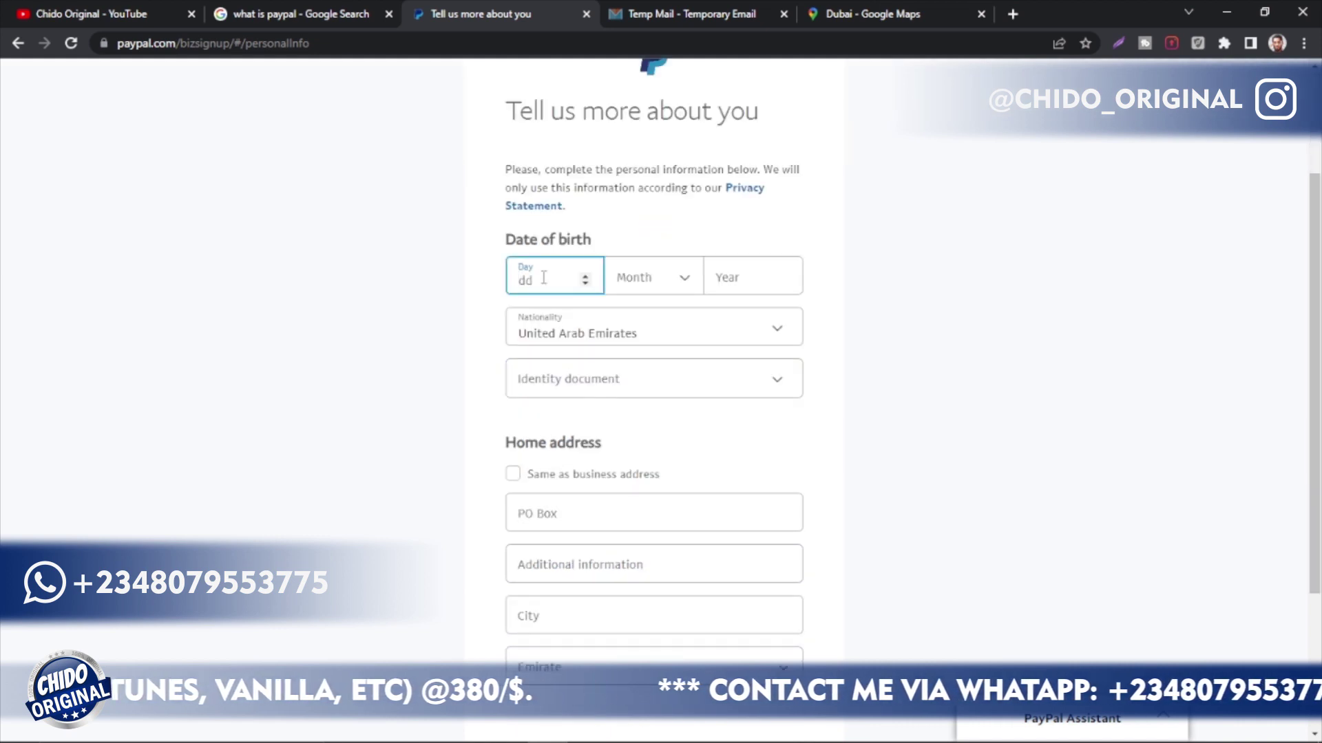
type("14")
left_click(664, 280)
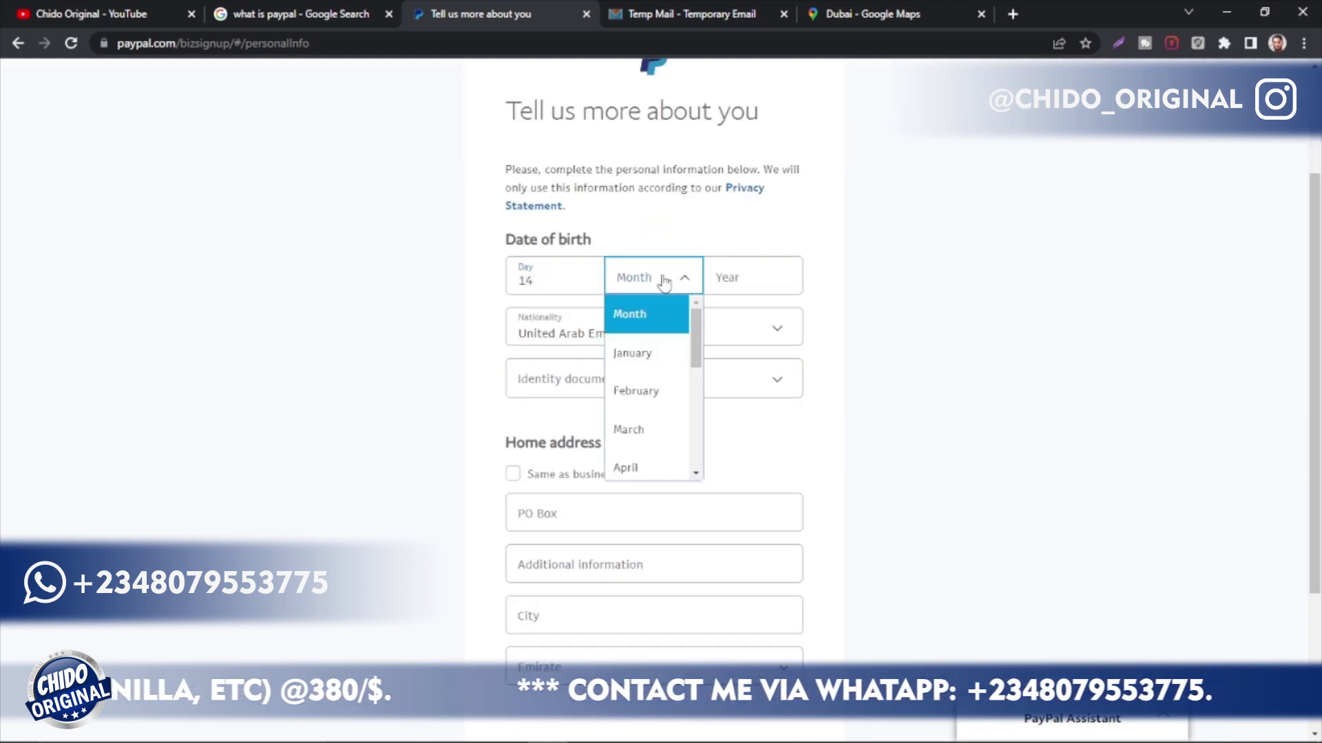
scroll(655, 422, "down", 1)
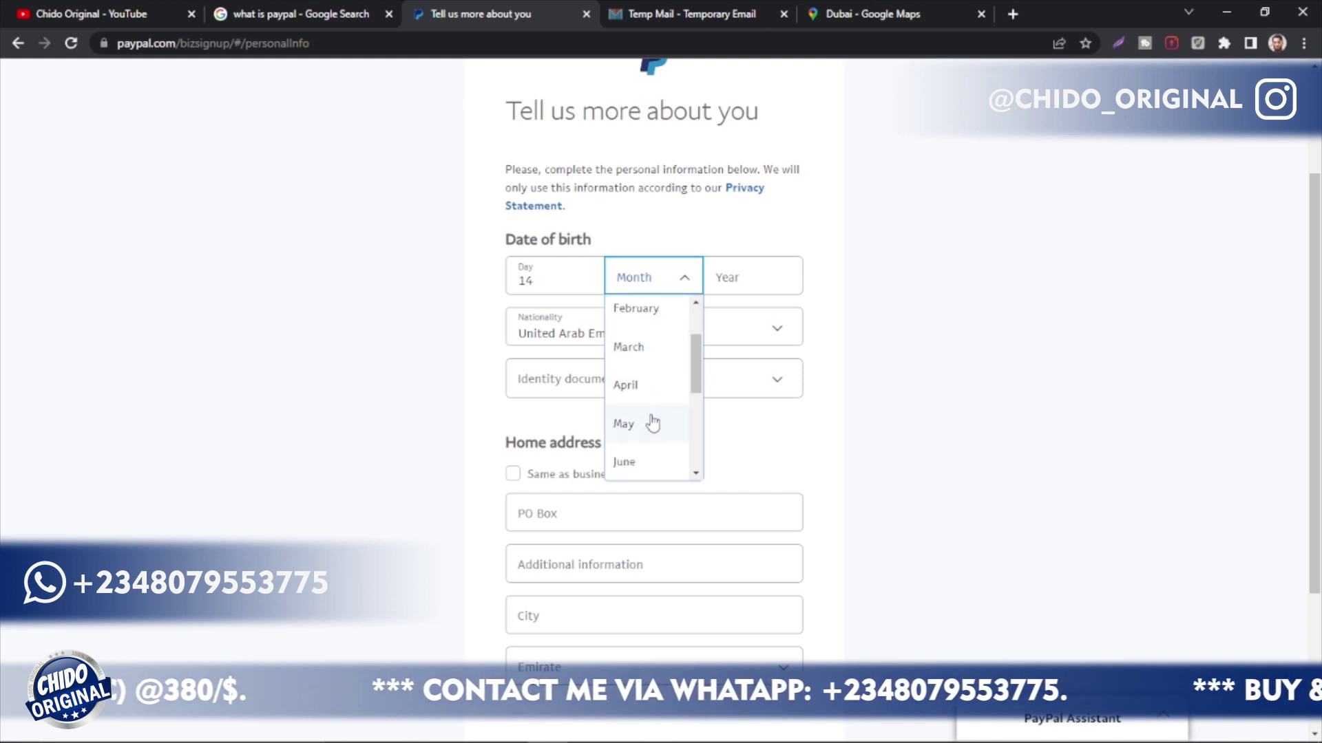
left_click(654, 422)
left_click(734, 277)
type("1990")
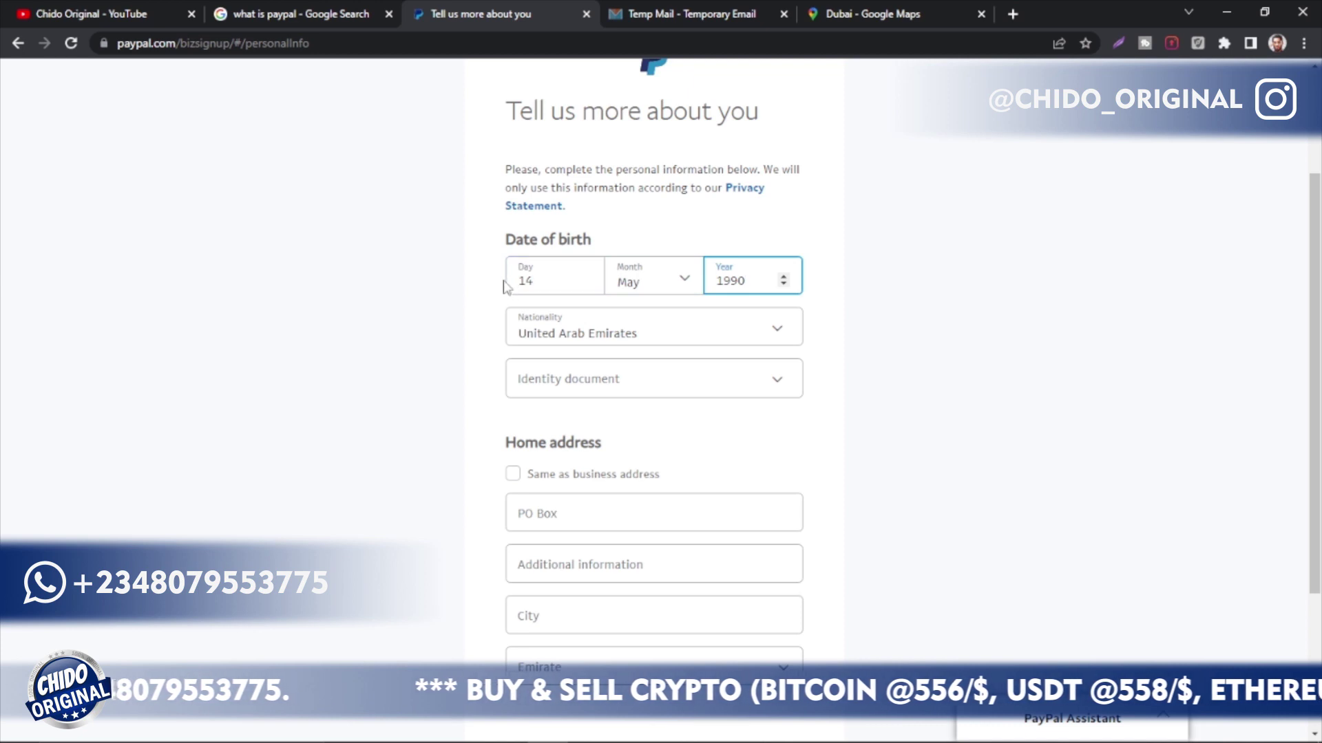
- Keep United Arab Emirates as nationality and choose Passport as the identity document
left_click(597, 334)
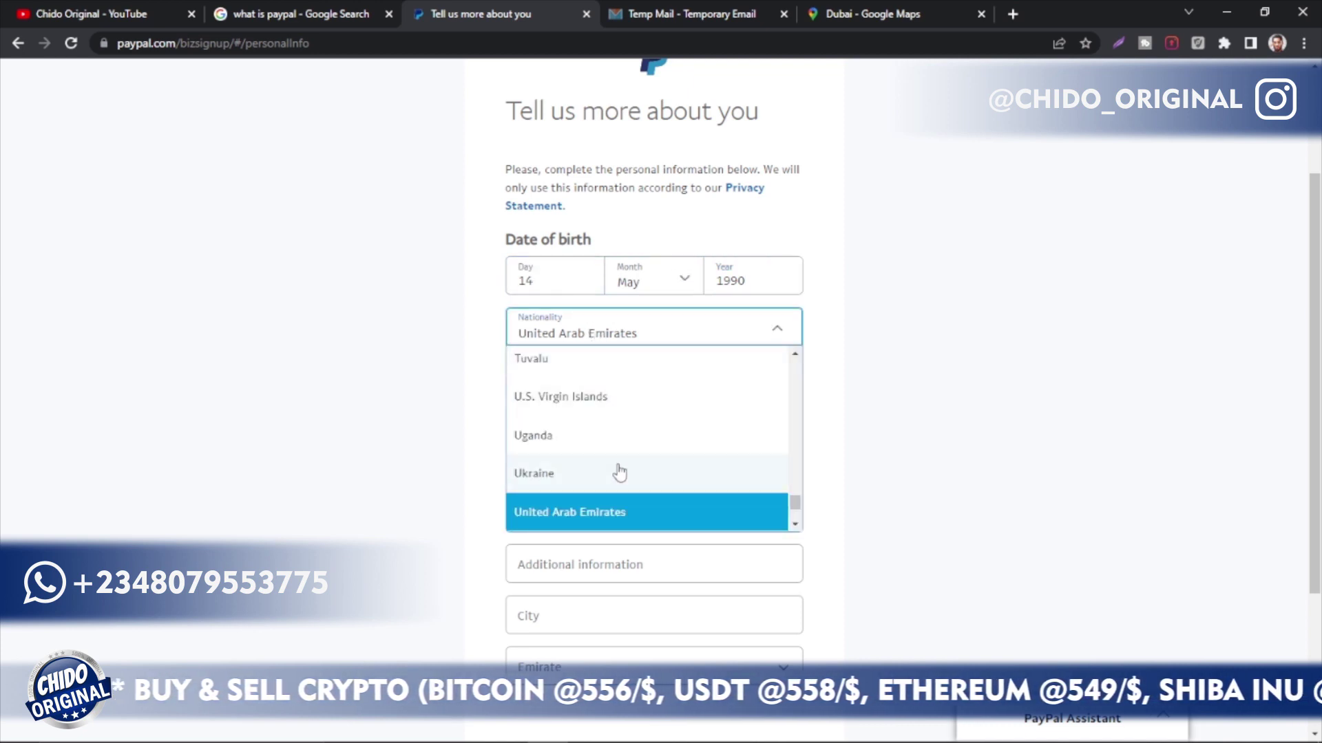
left_click(625, 511)
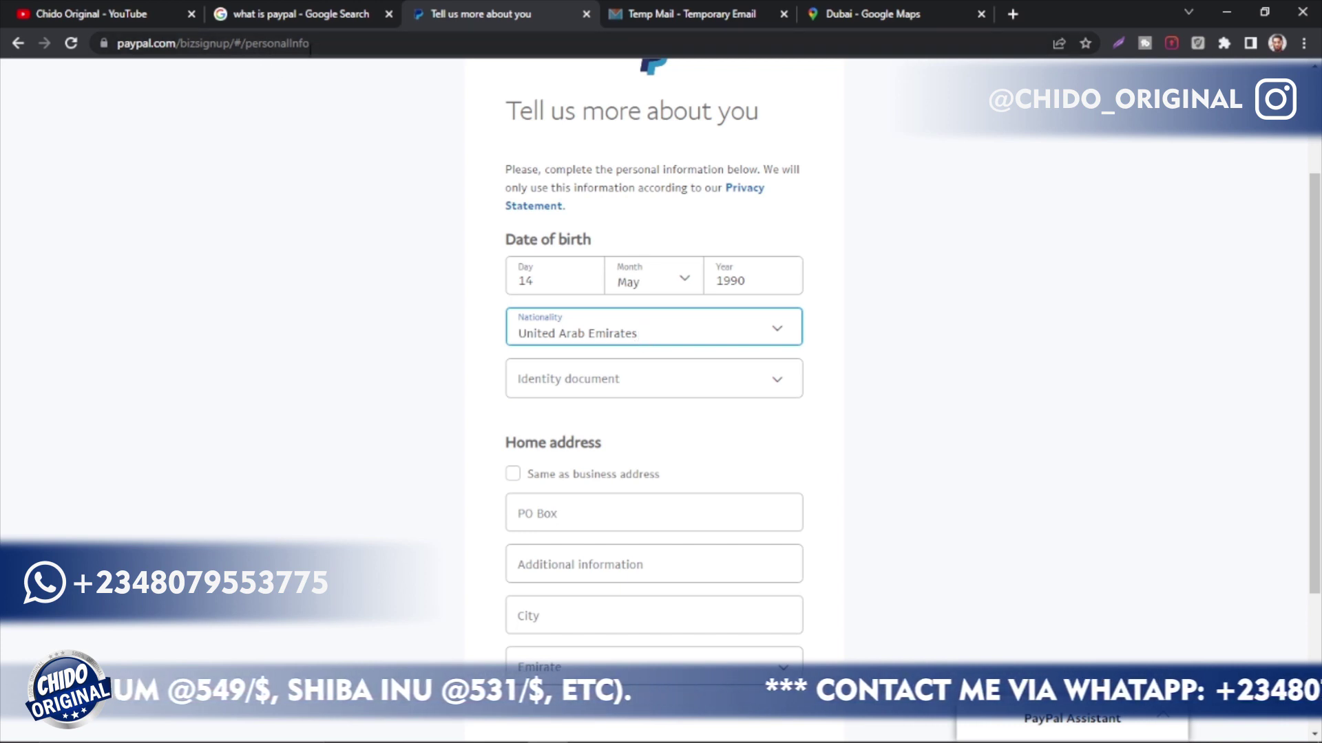
left_click(351, 52)
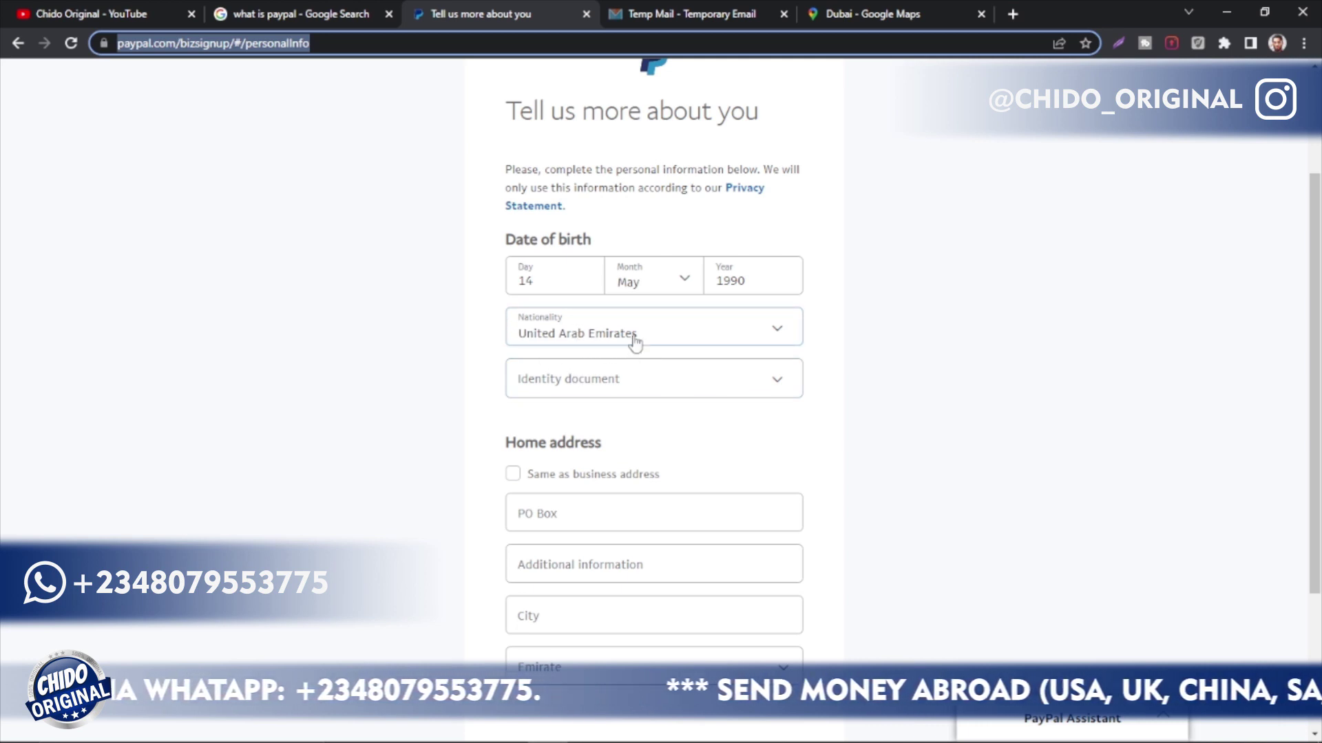
left_click(569, 380)
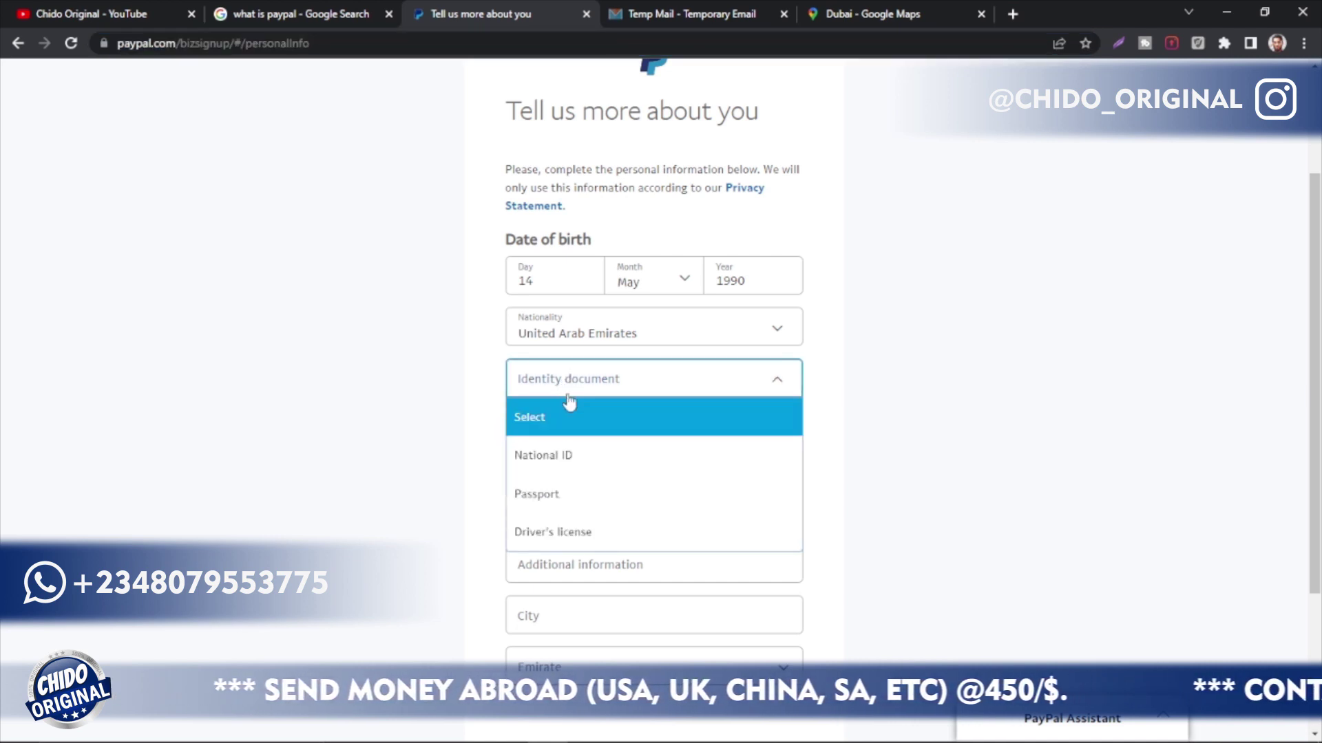
left_click(544, 494)
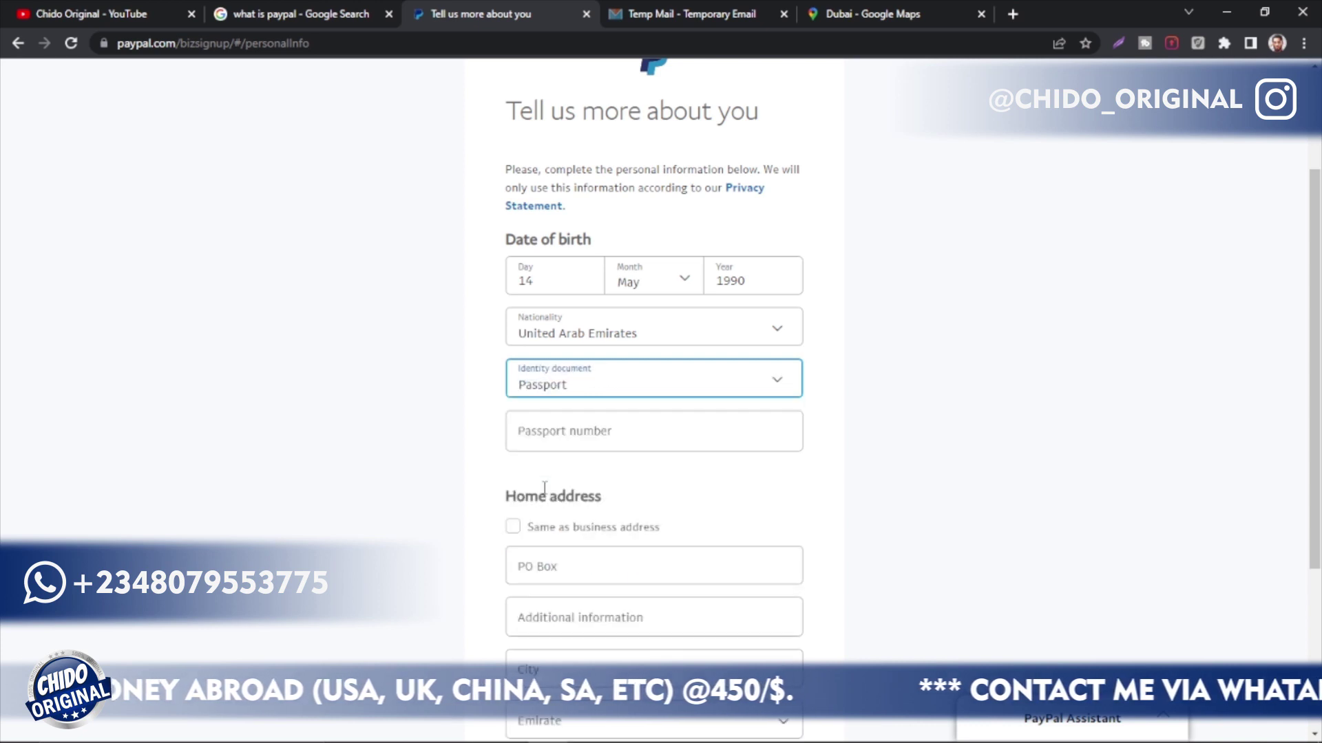
- Fill in the passport number and select the entered value
left_click(576, 428)
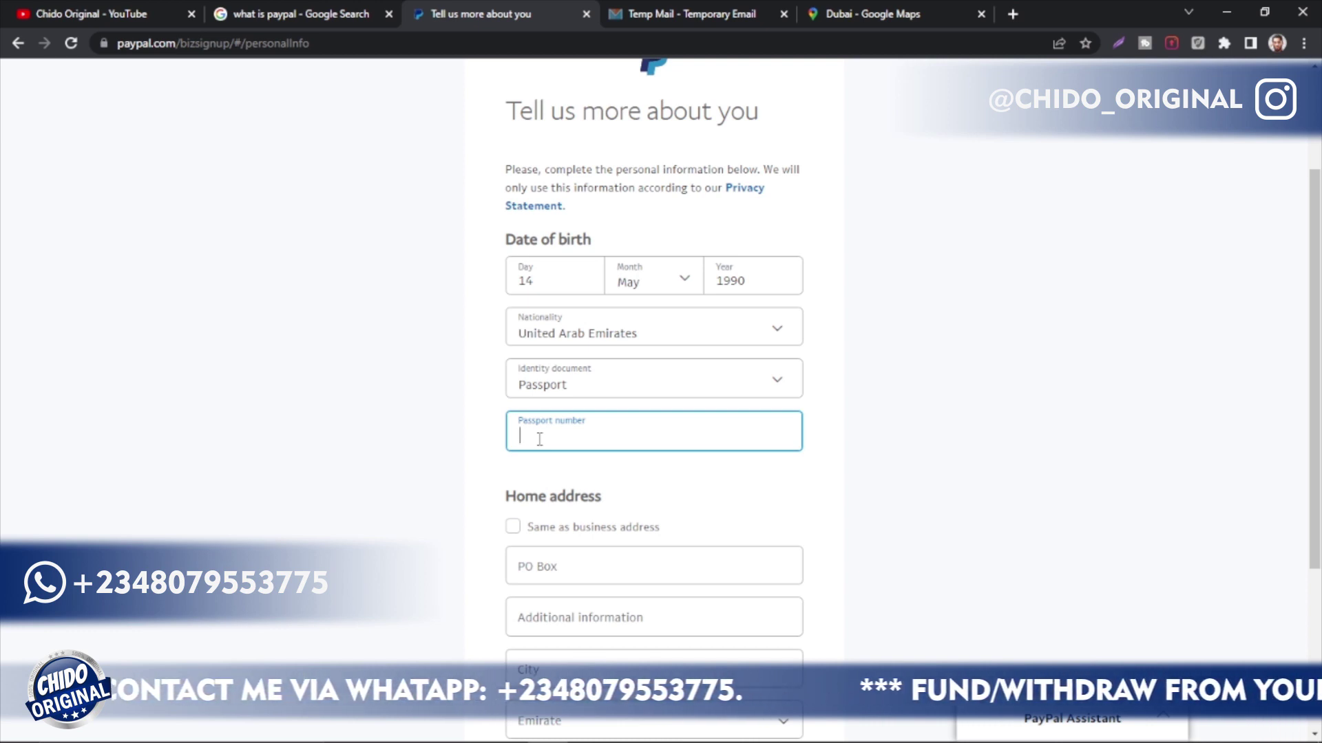
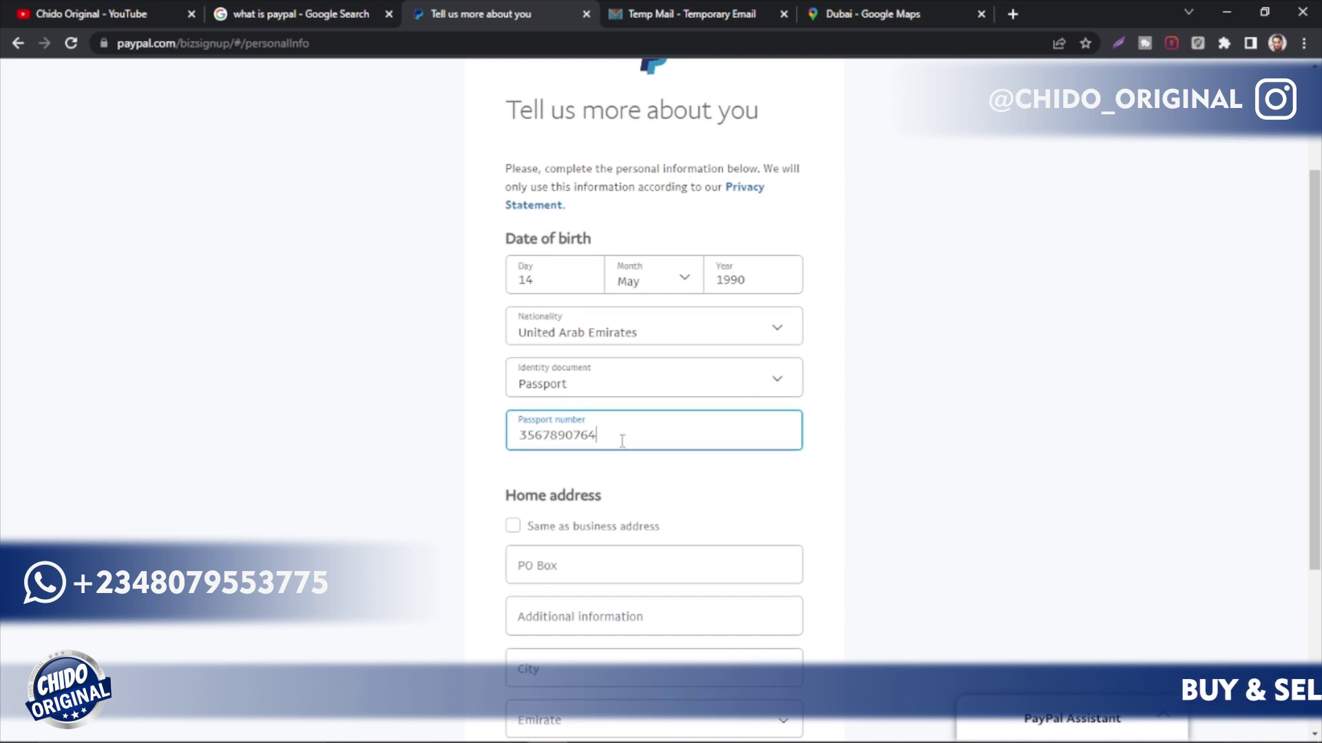
scroll(622, 442, "down", 1)
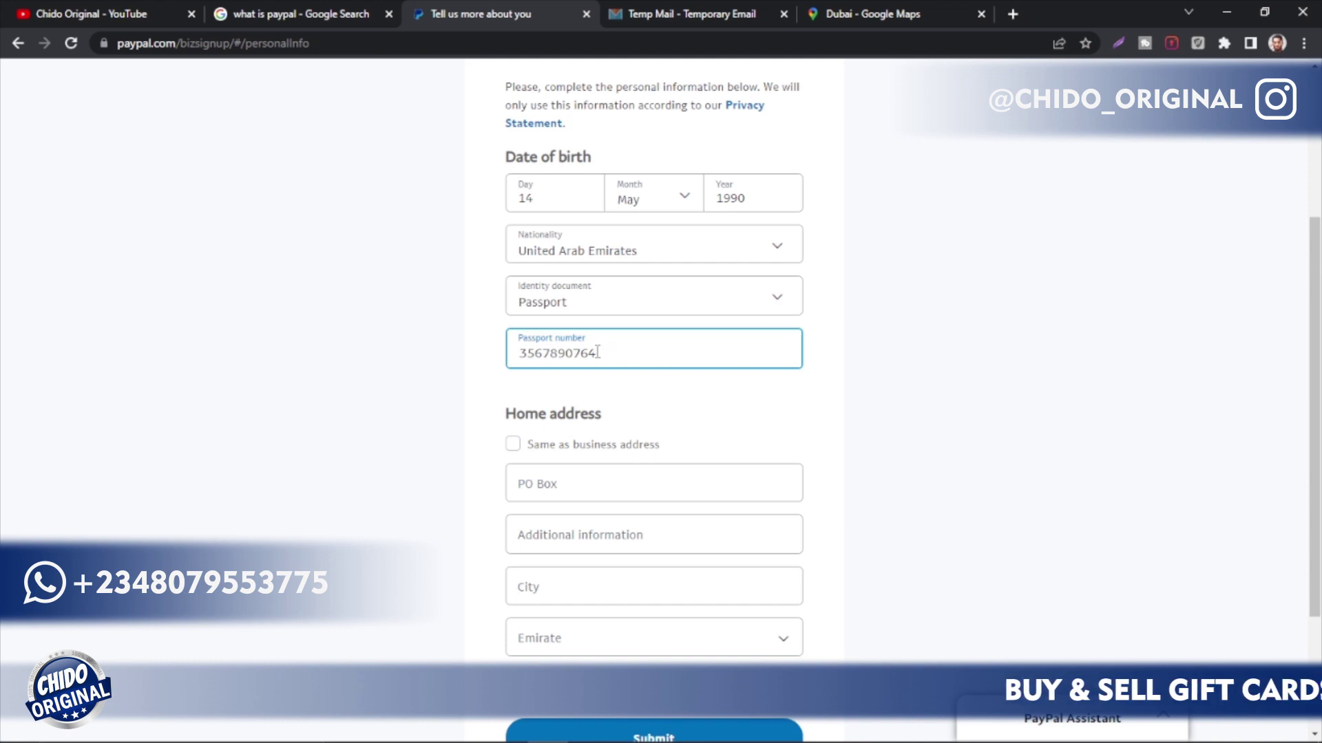
left_click_drag(604, 353, 496, 357)
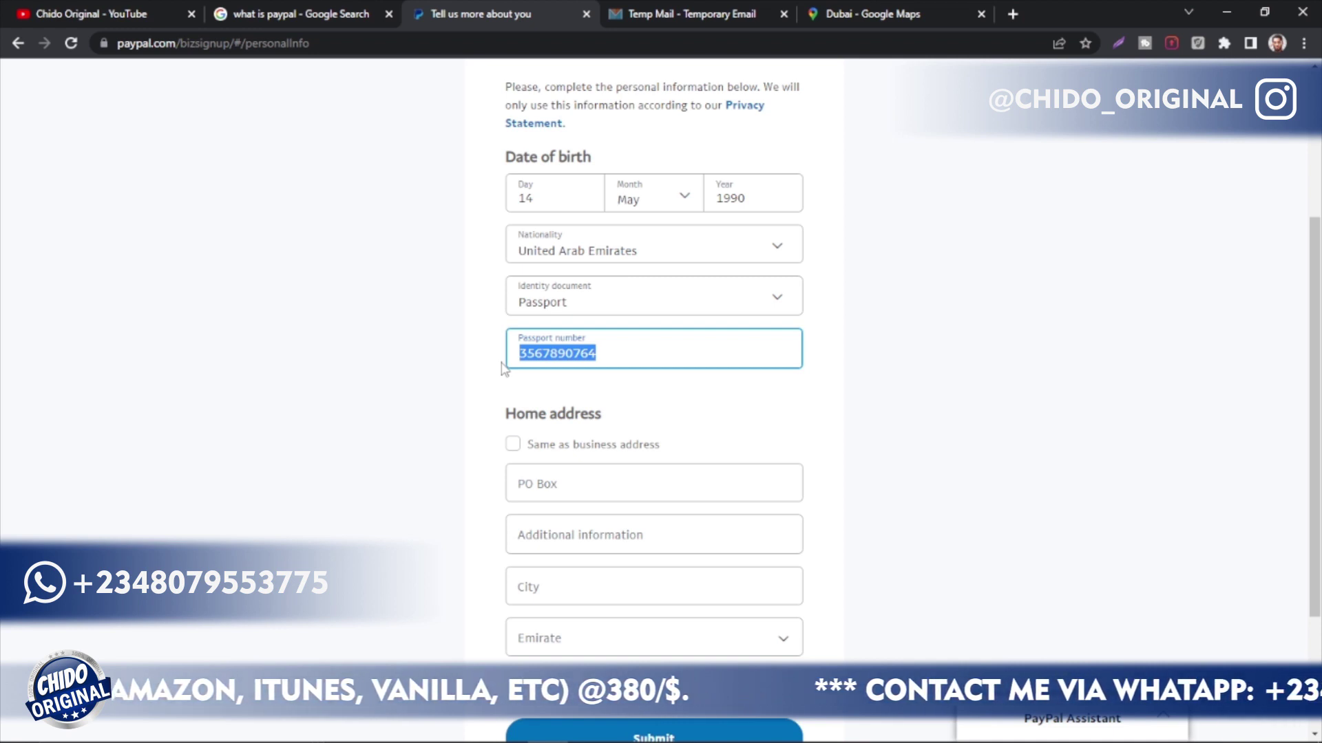
scroll(504, 368, "down", 2)
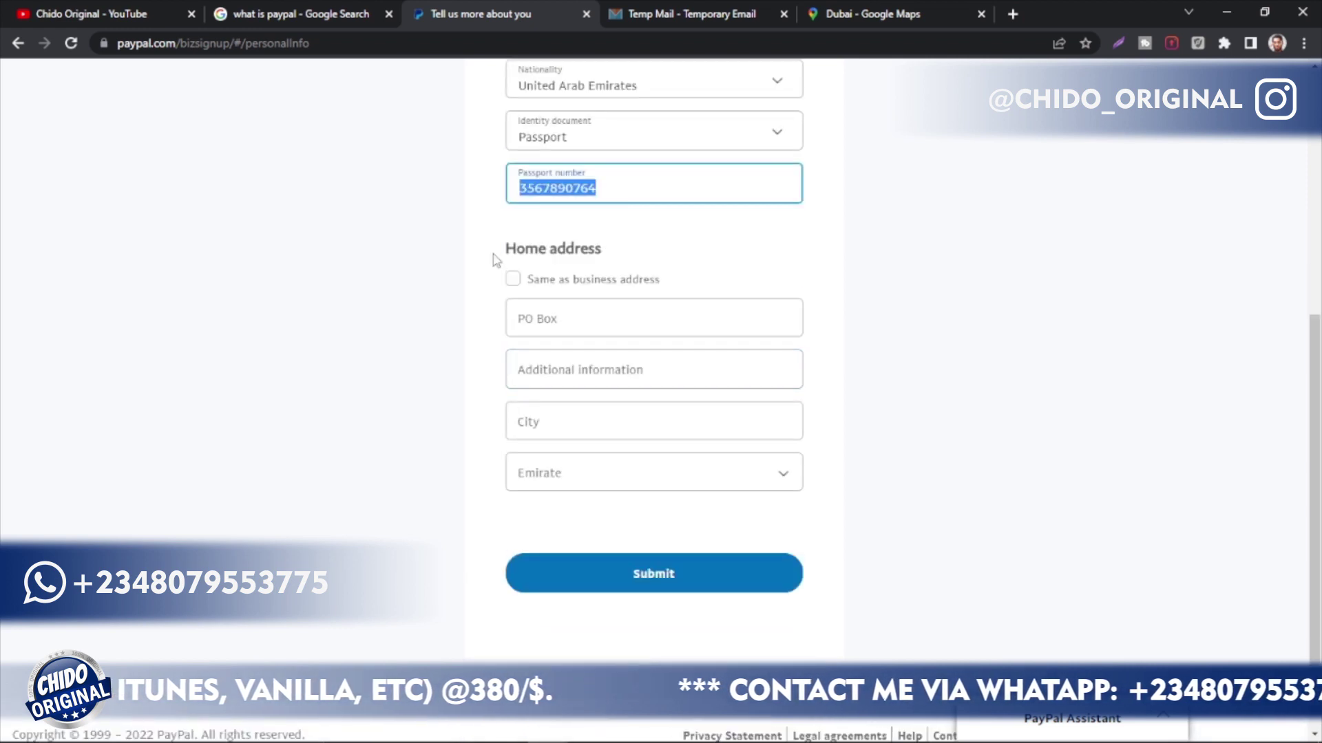
left_click(466, 271)
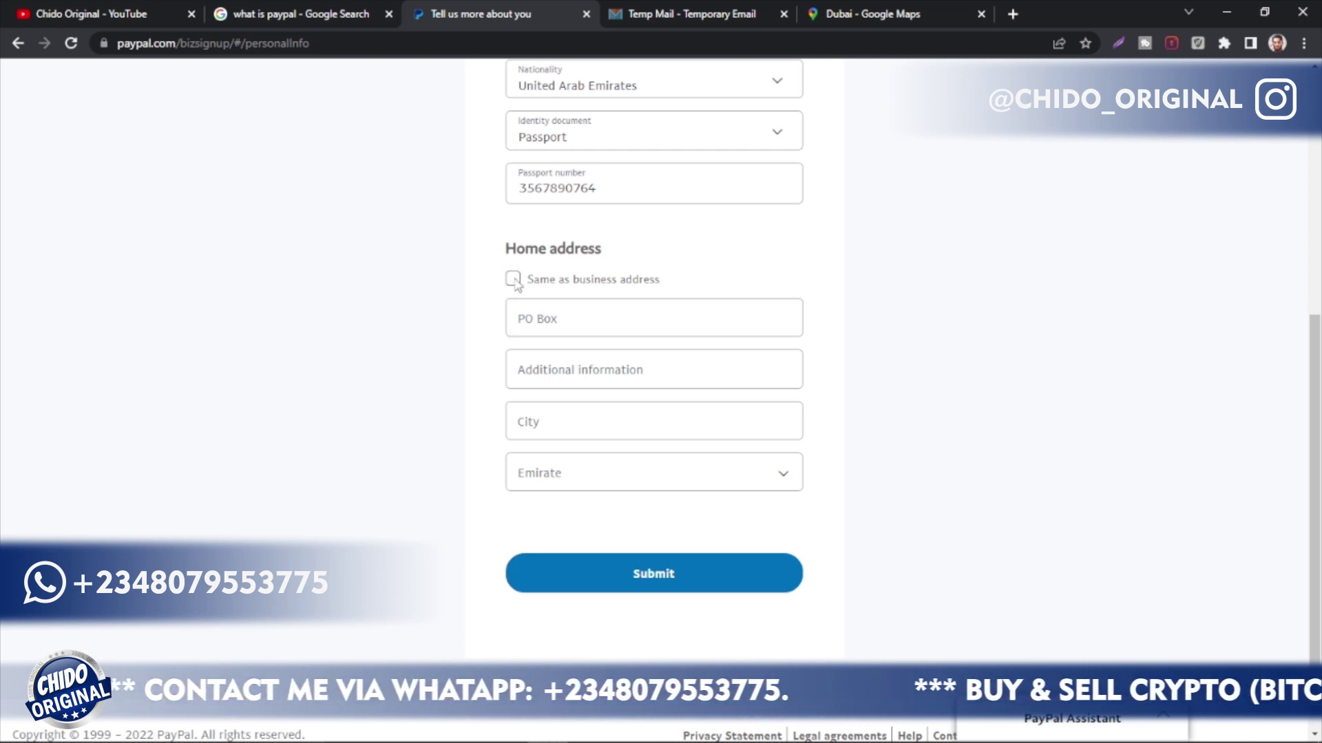
left_click(514, 280)
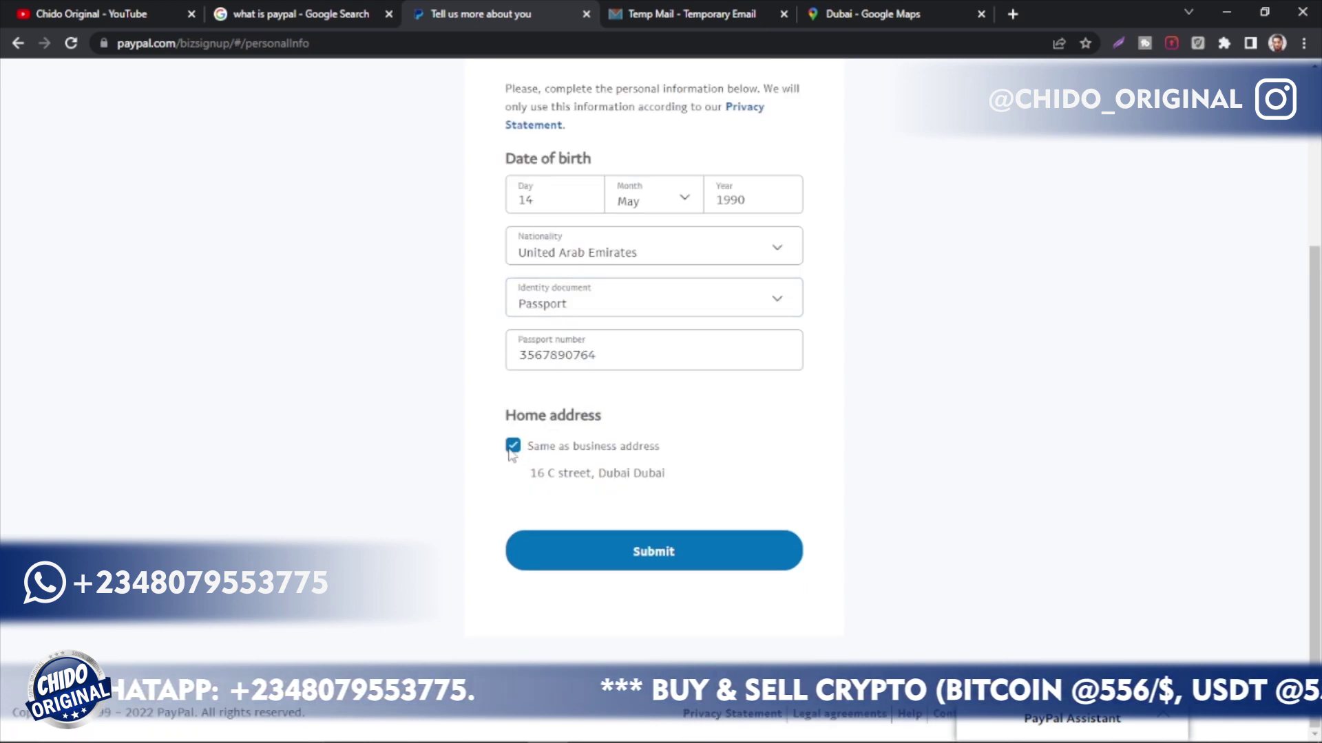
left_click(513, 448)
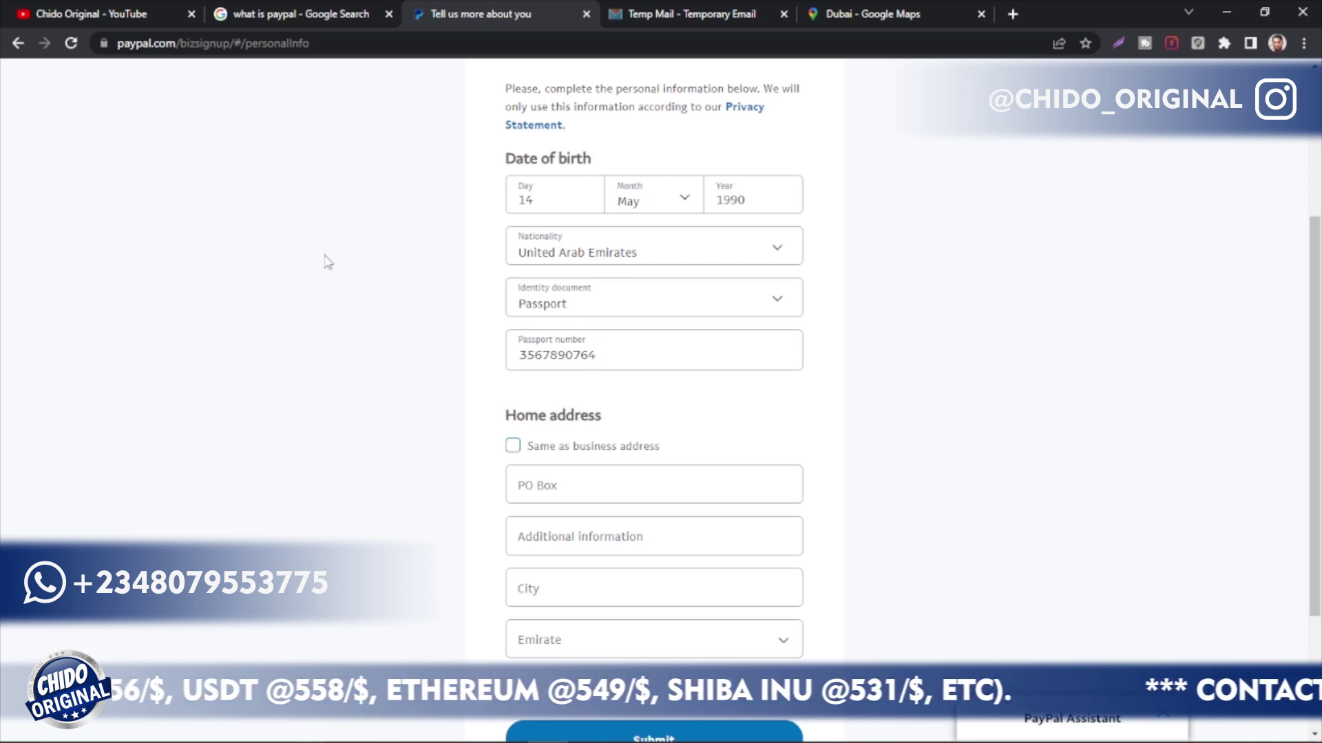
left_click(898, 12)
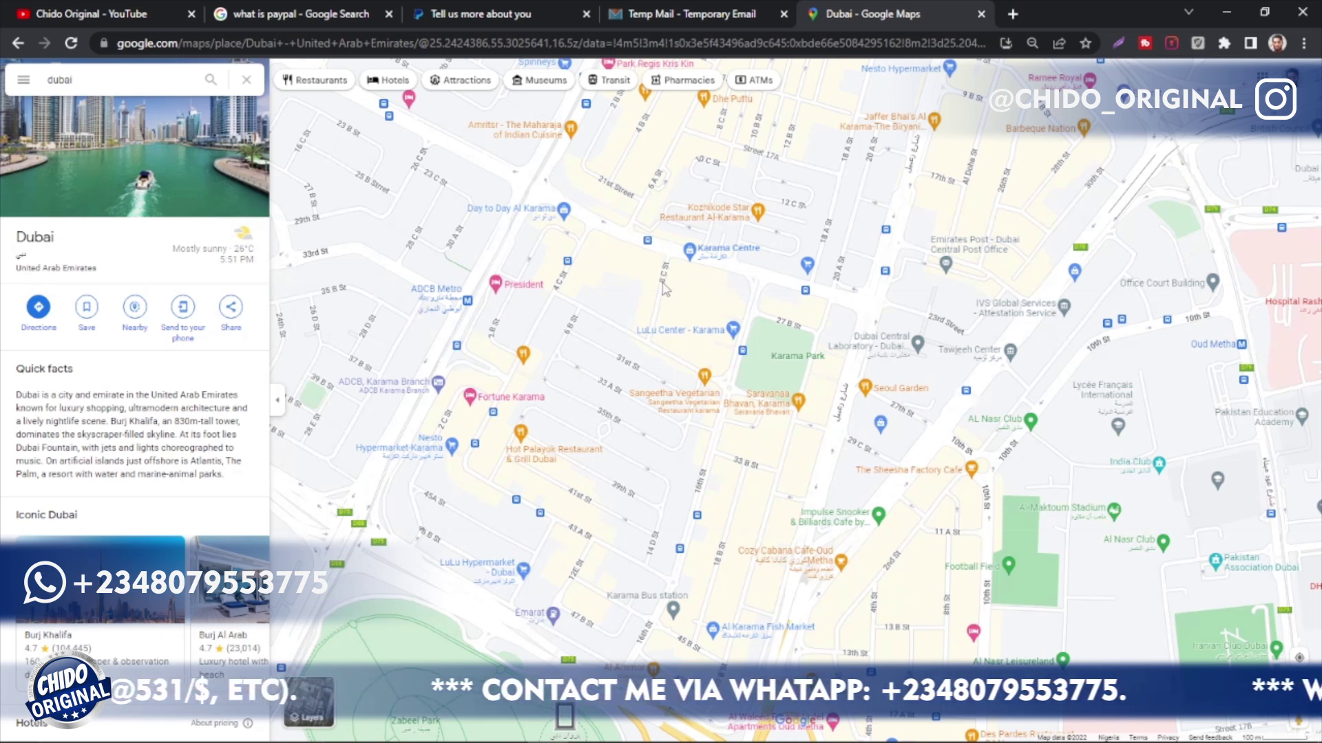
left_click(458, 12)
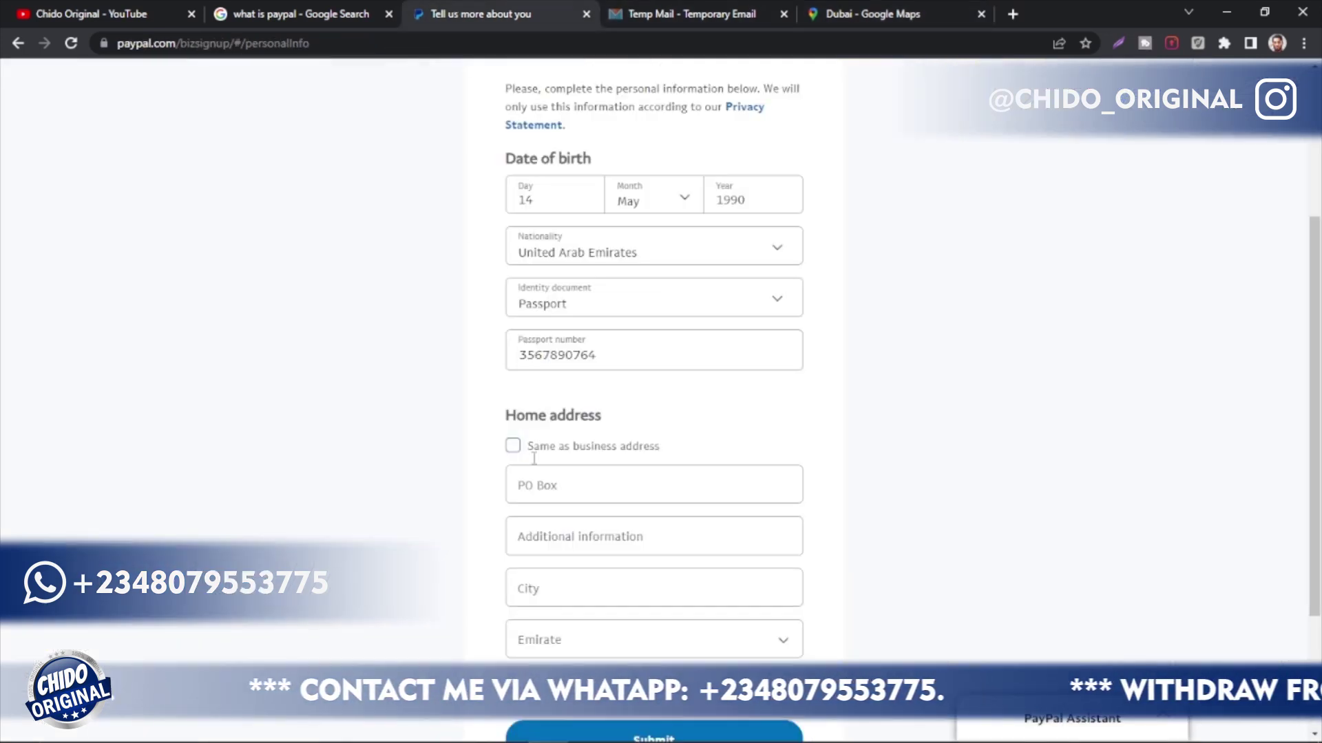
- Enter the home address PO Box and set the city to Dubai
left_click(549, 493)
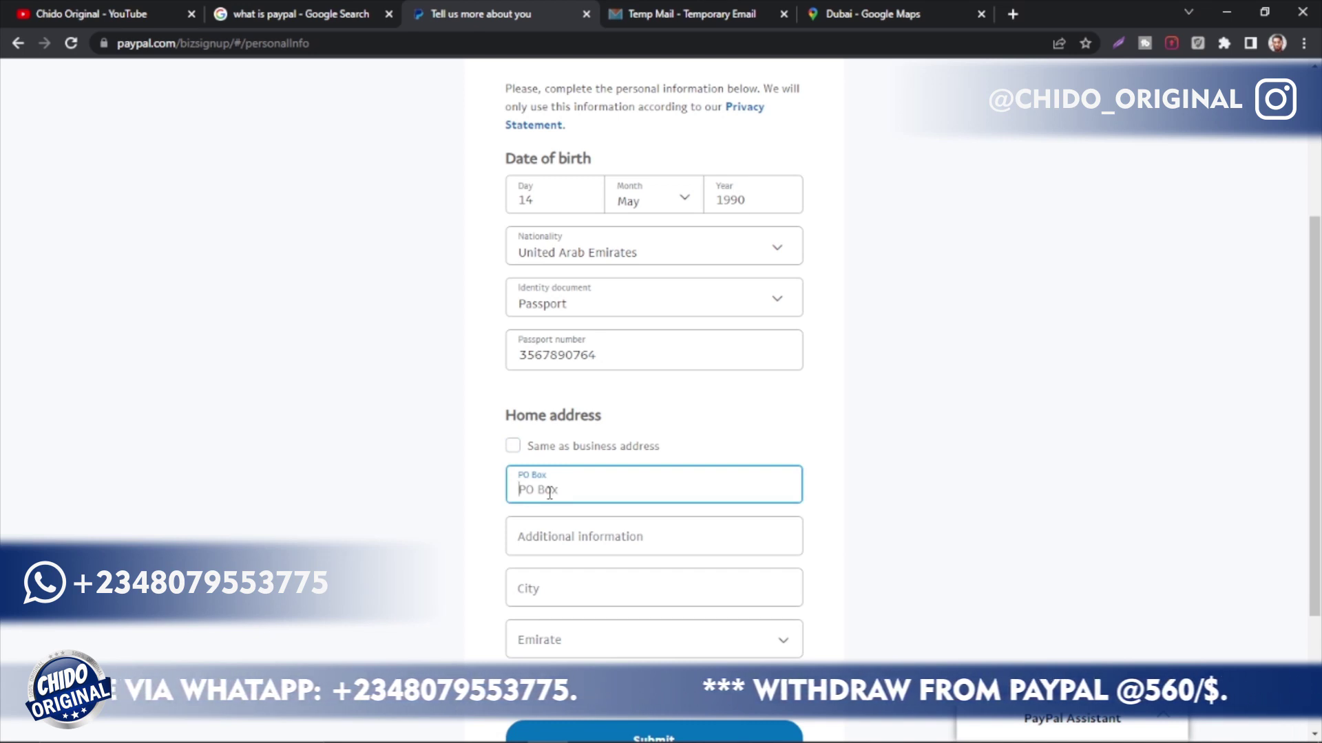
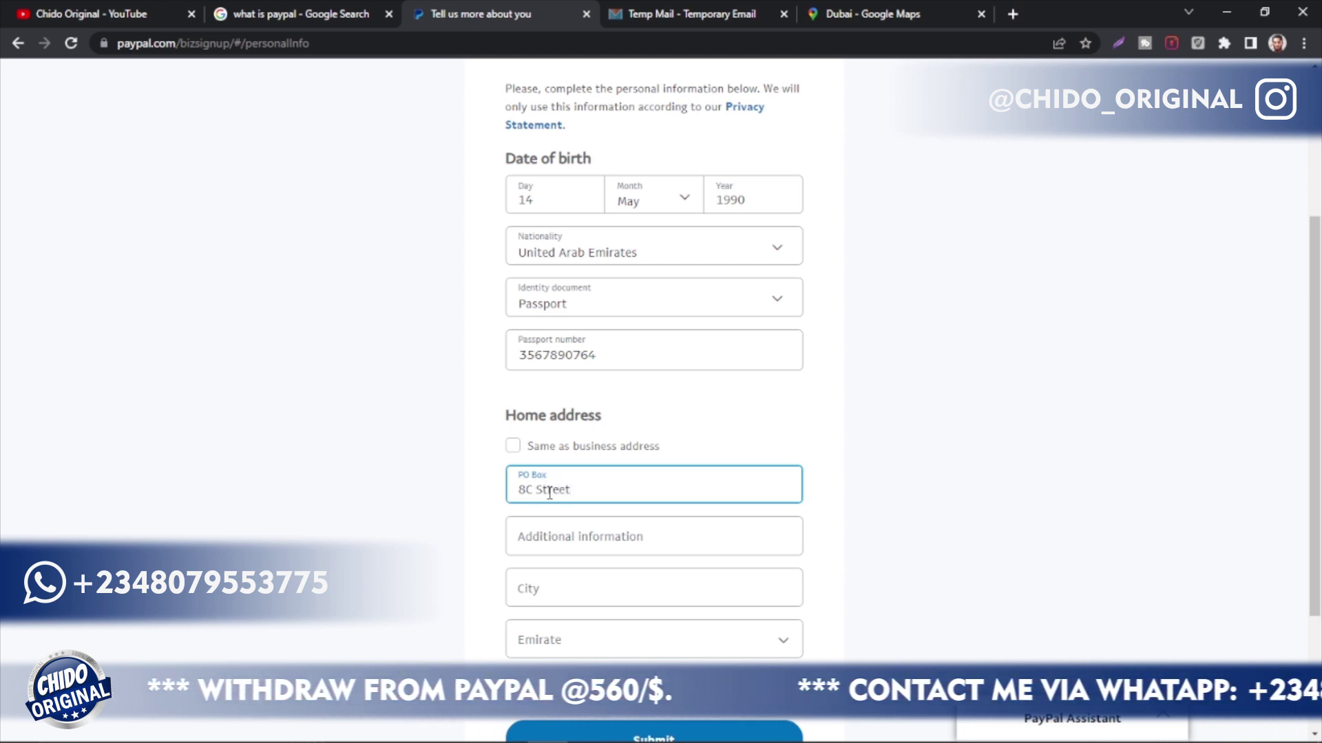
left_click(546, 590)
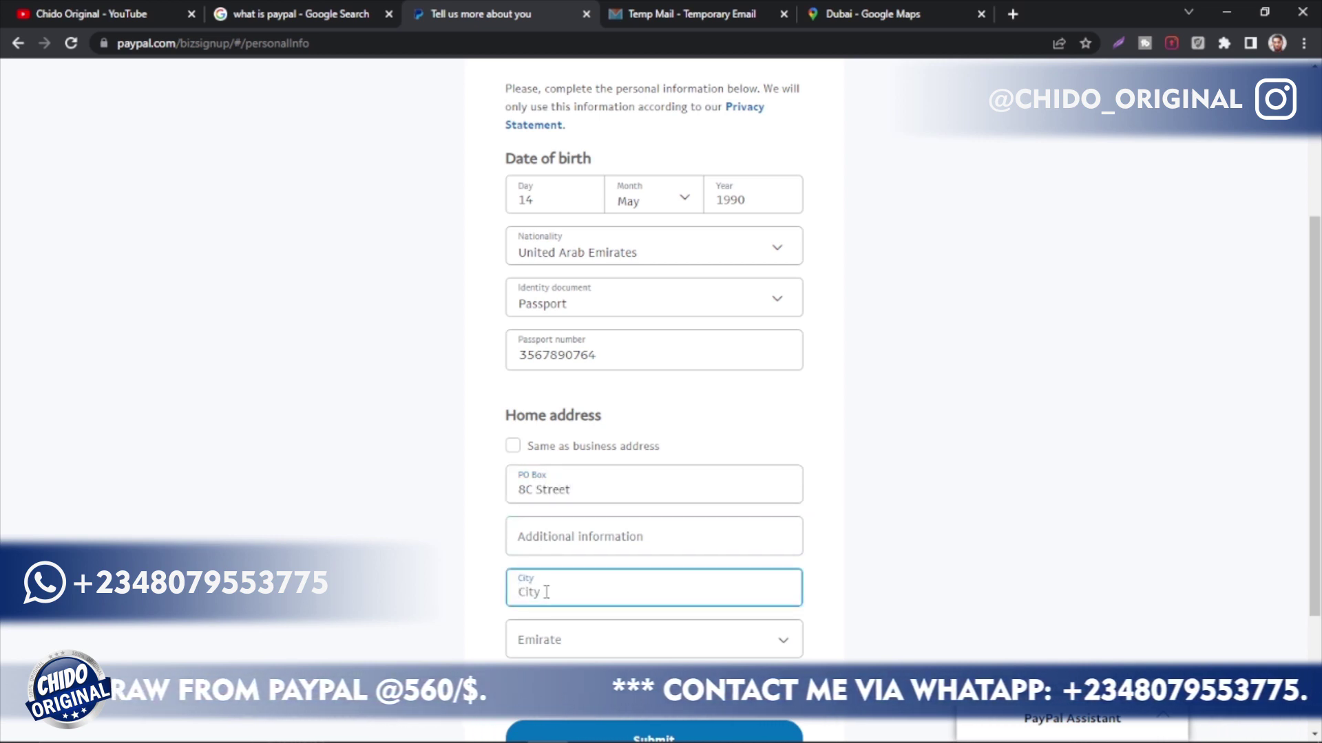
type("Dubai")
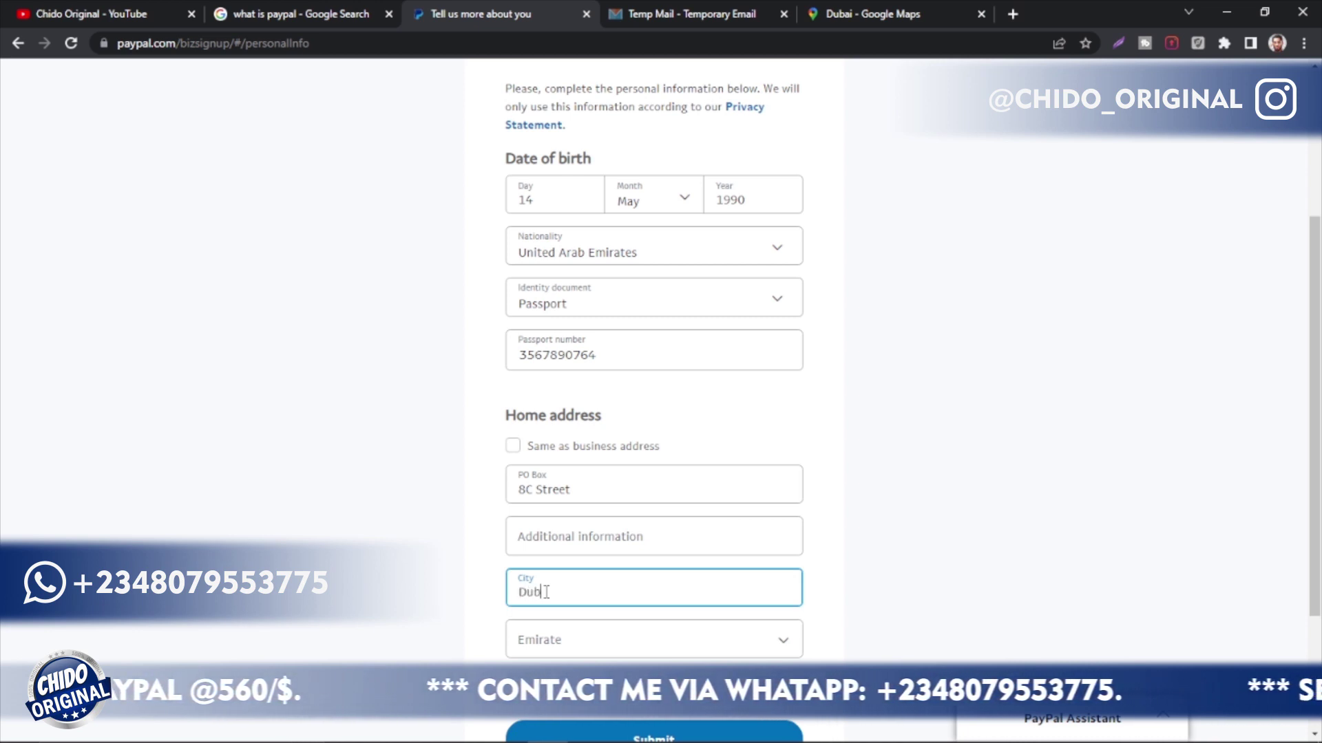
- Choose Dubai as the home emirate and submit the personal details form
left_click(582, 643)
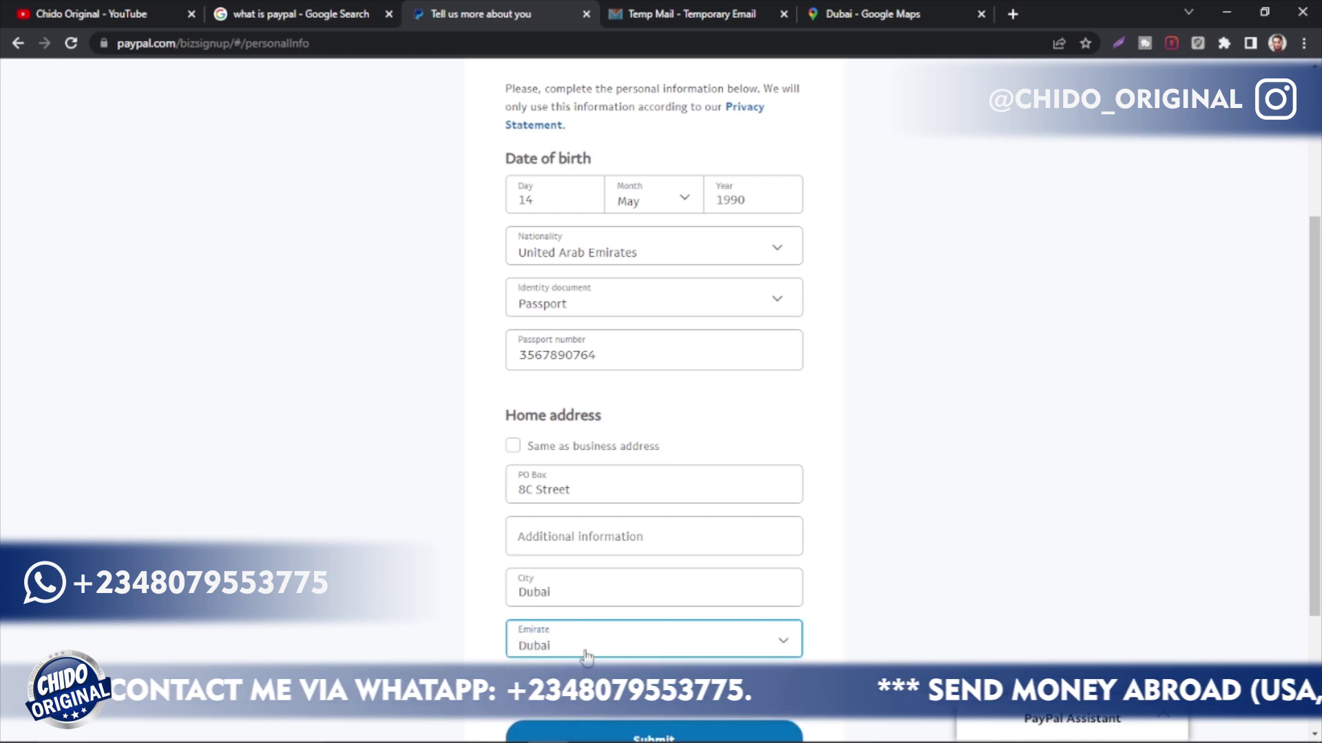
left_click(585, 652)
left_click(887, 621)
scroll(867, 624, "down", 3)
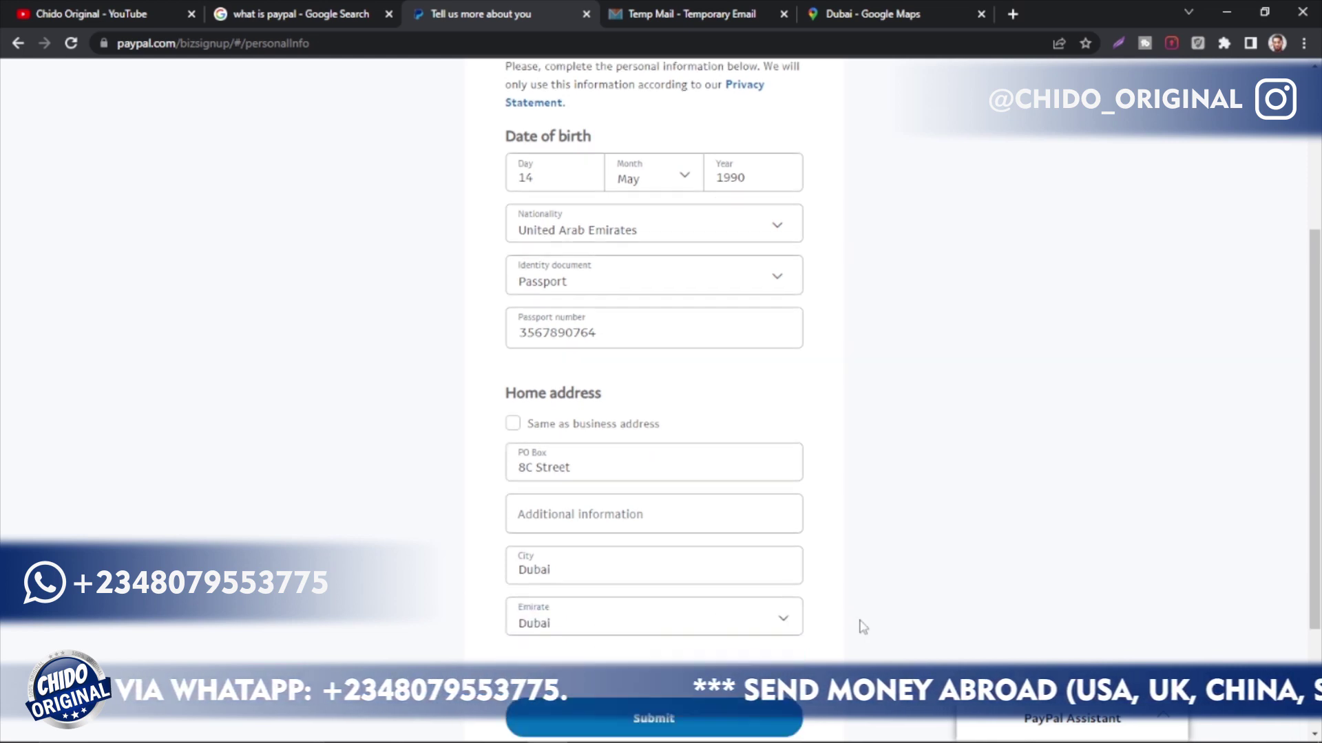
left_click(693, 599)
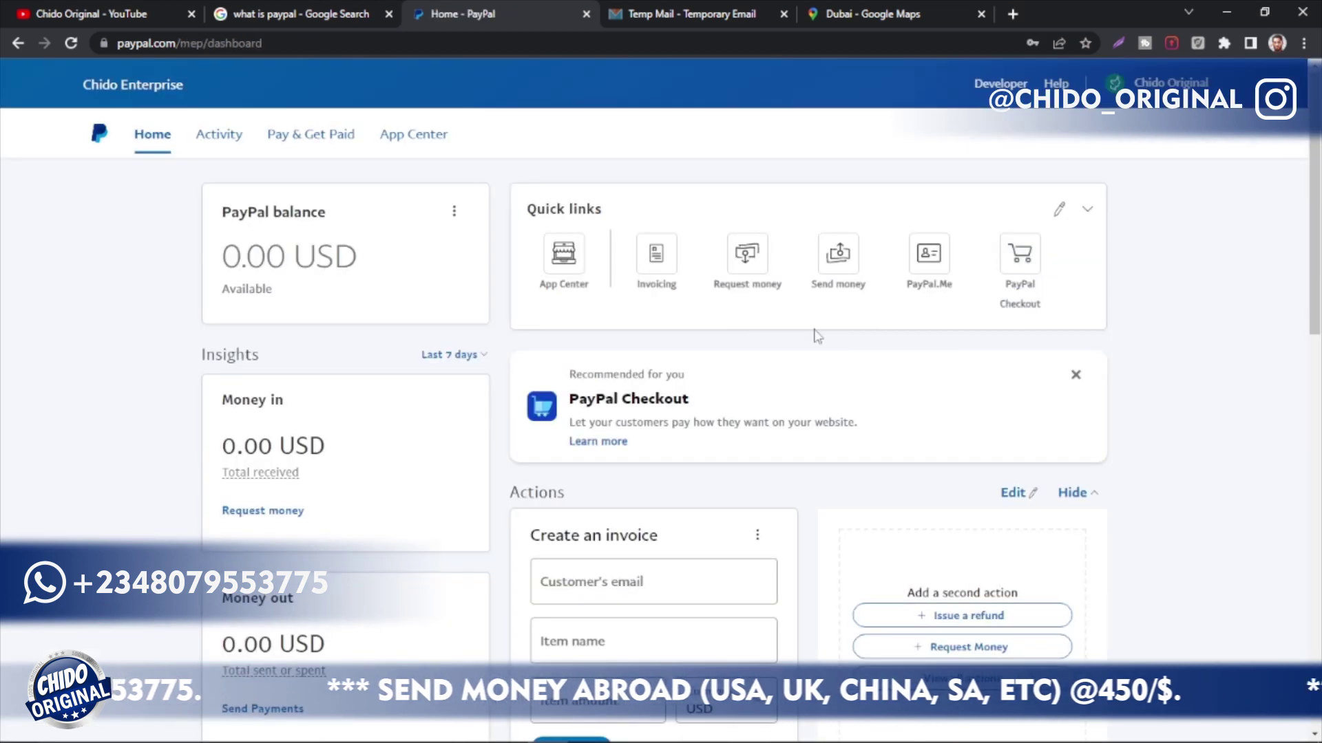
- Highlight the 0.00 USD dashboard balance, then switch to the YouTube channel tab
left_click_drag(367, 271, 240, 284)
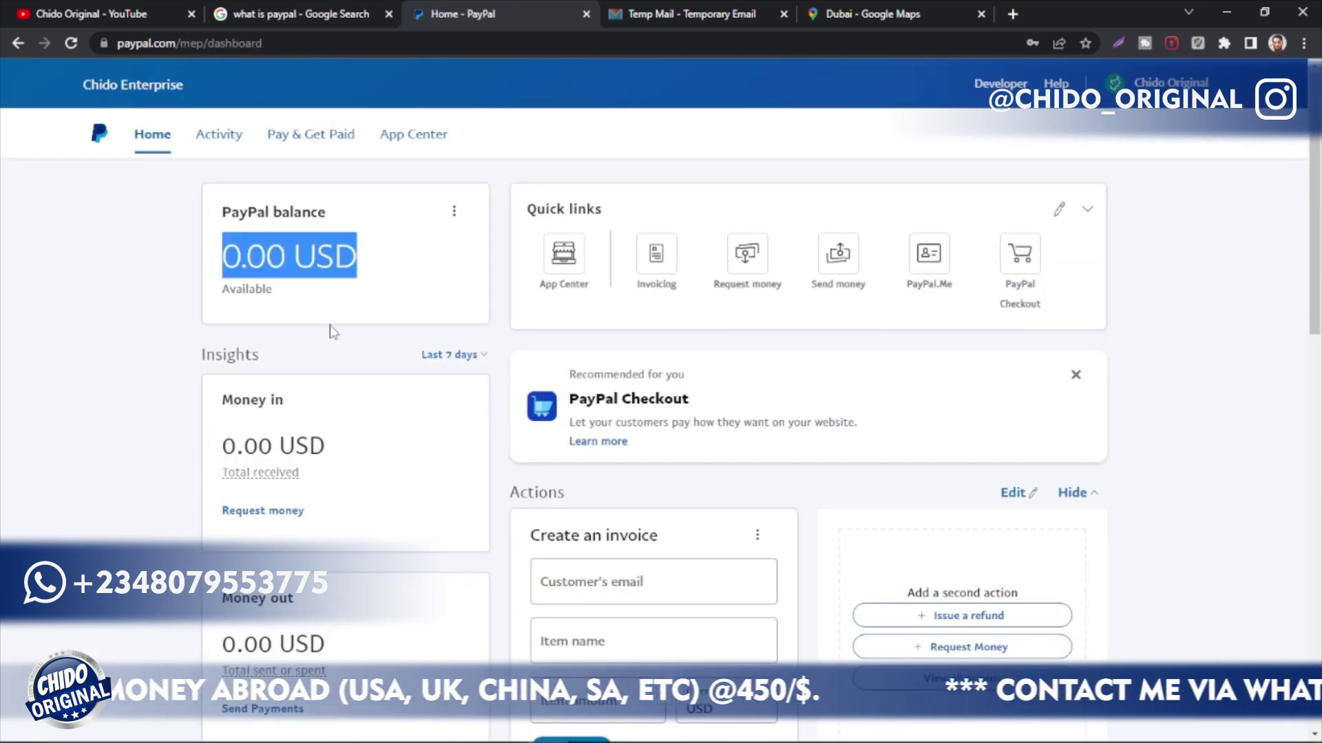
mouse_move(1170, 83)
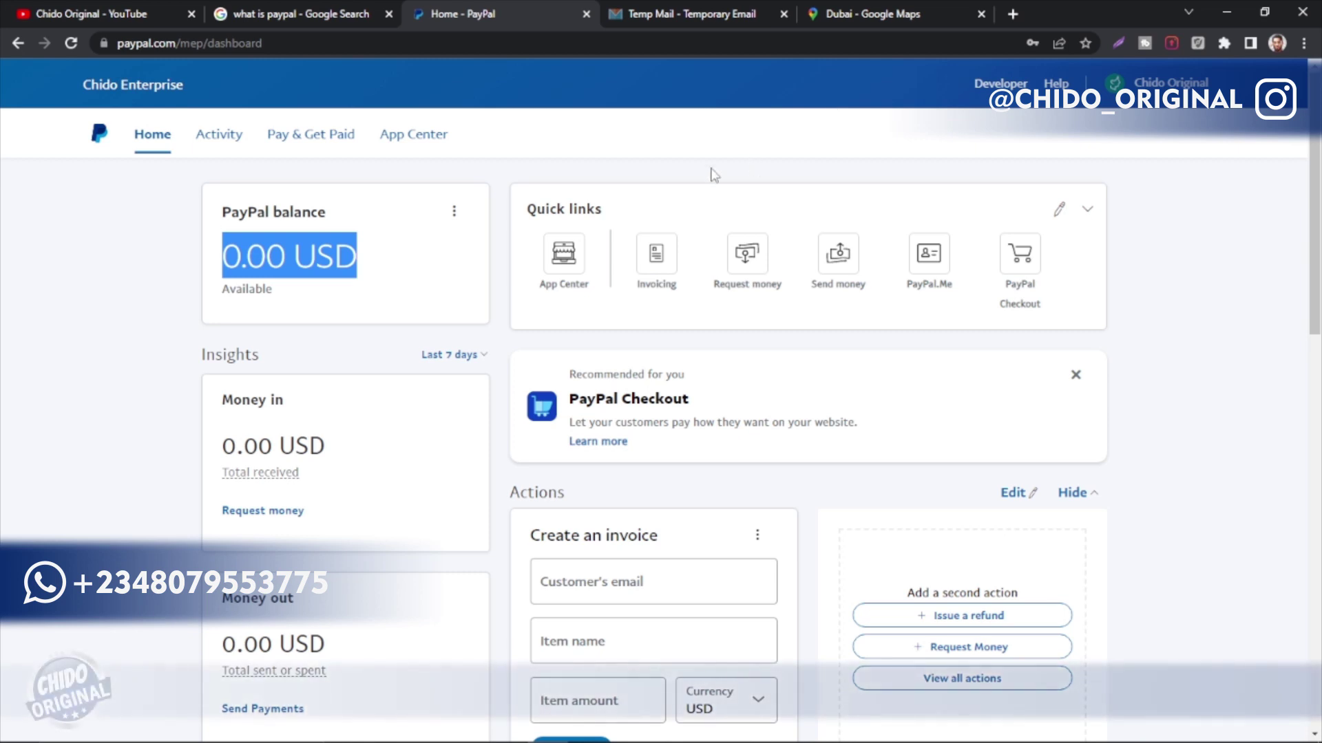
left_click(166, 228)
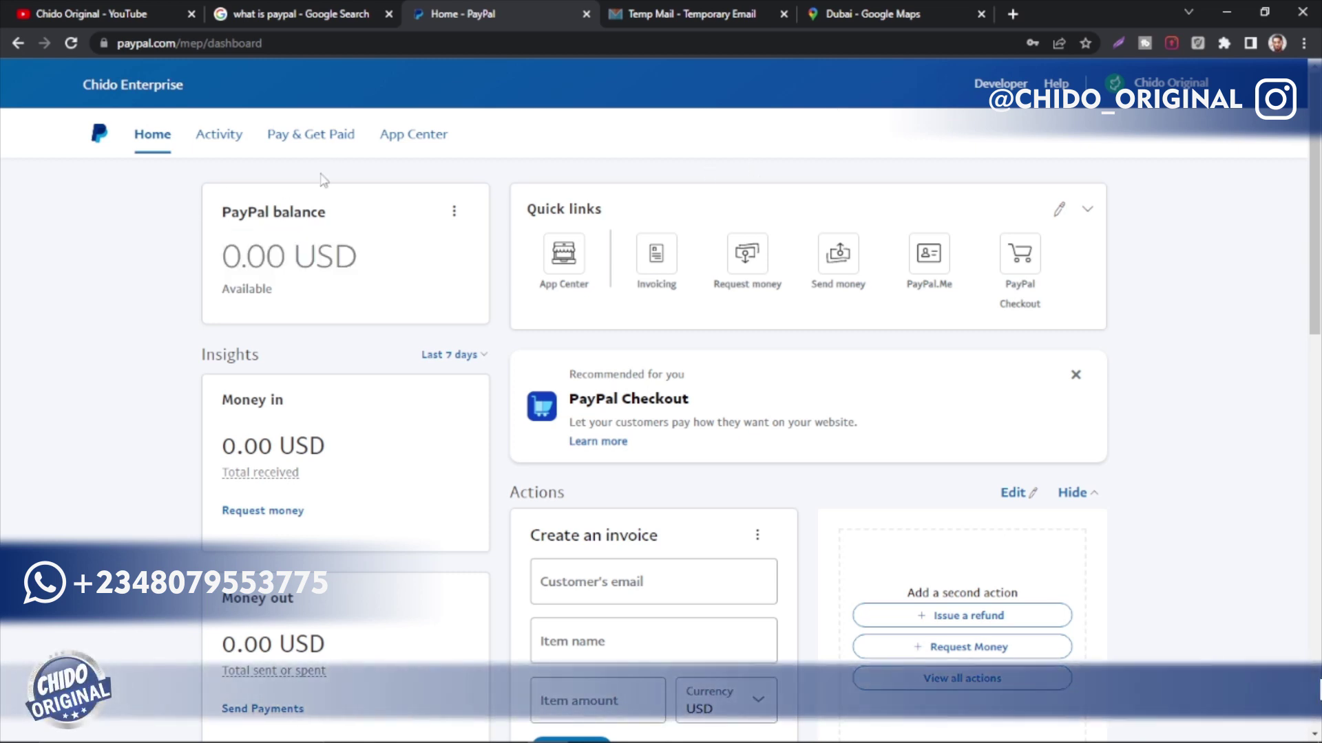
left_click(130, 15)
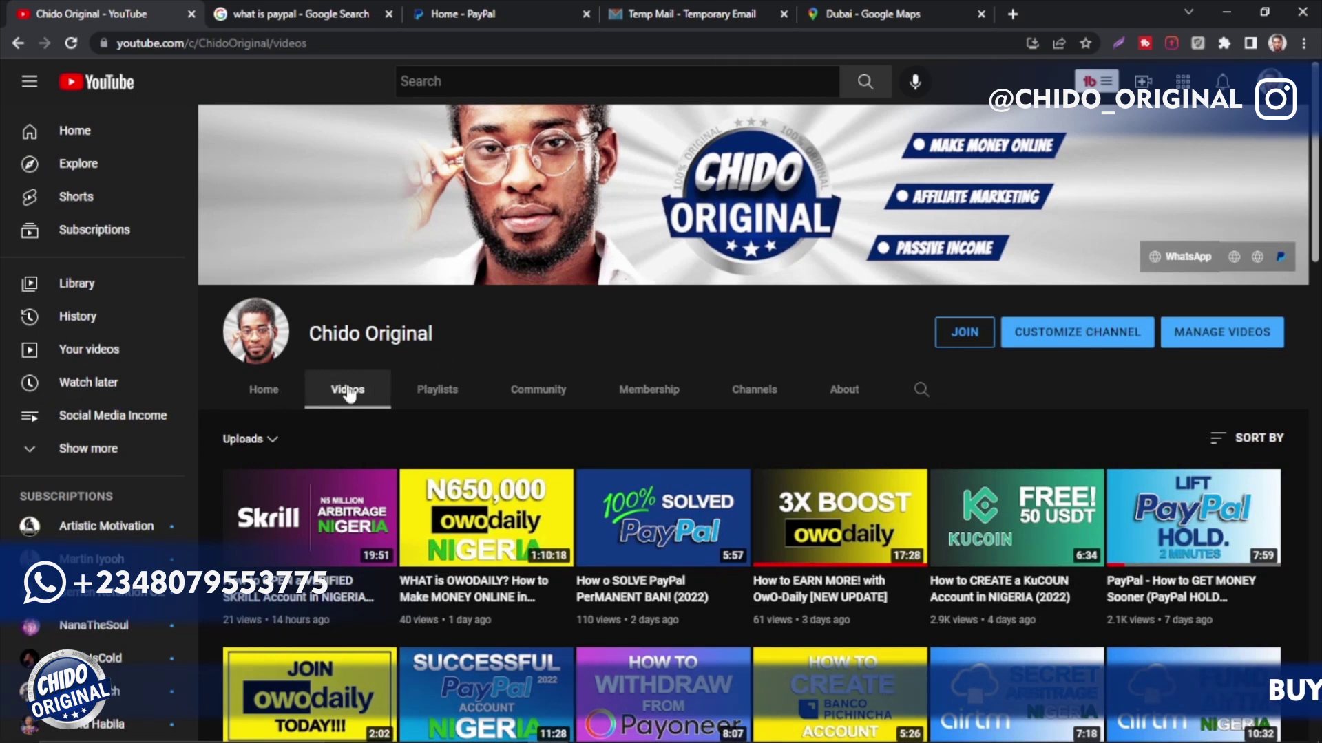
- Browse the channel's Videos grid, then return to the 'Home - PayPal' tab
scroll(336, 503, "down", 6)
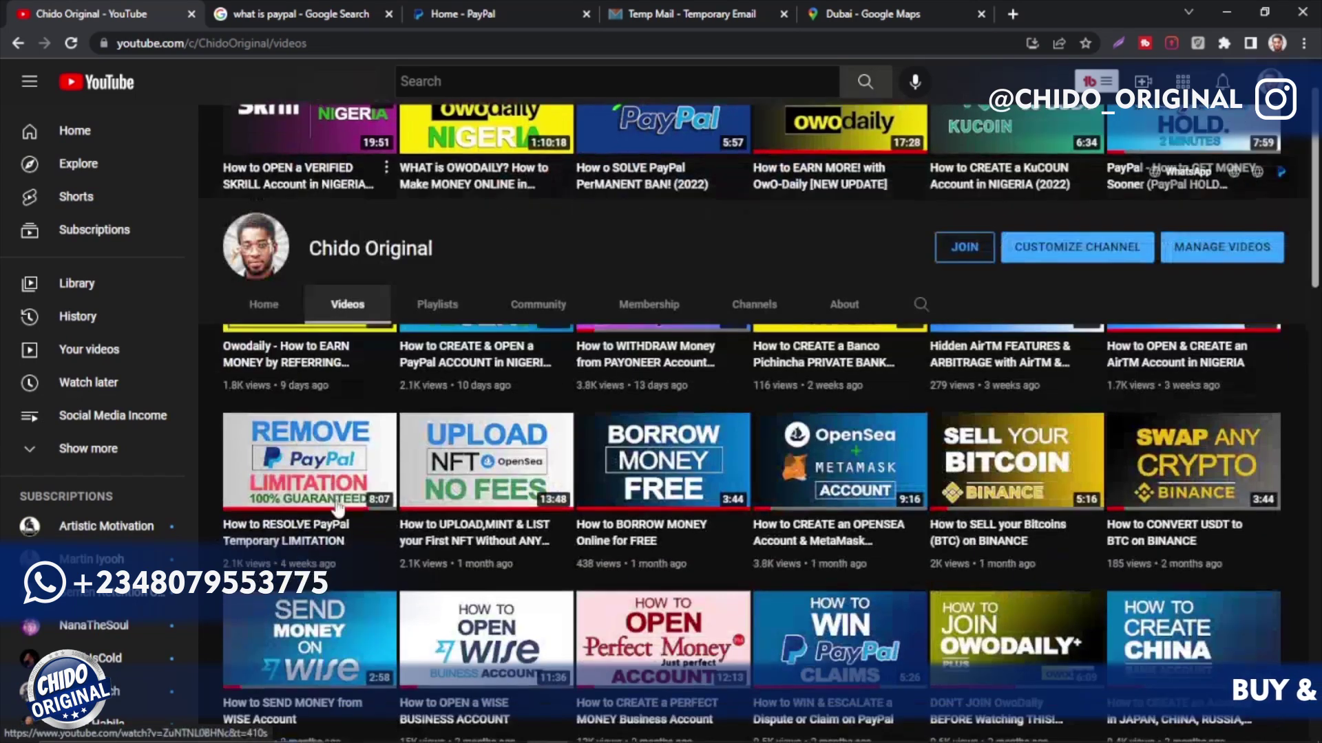
scroll(398, 486, "down", 1)
scroll(398, 488, "up", 4)
scroll(396, 492, "down", 7)
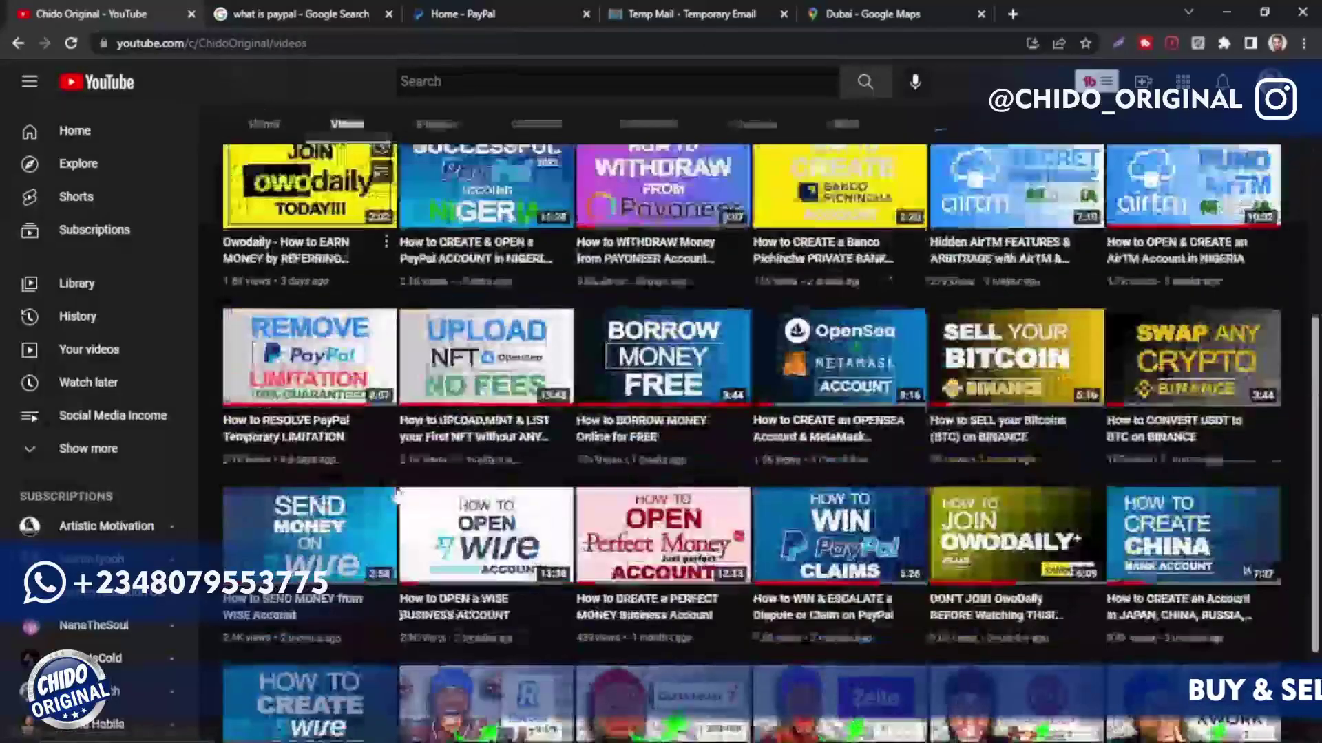
scroll(394, 486, "up", 10)
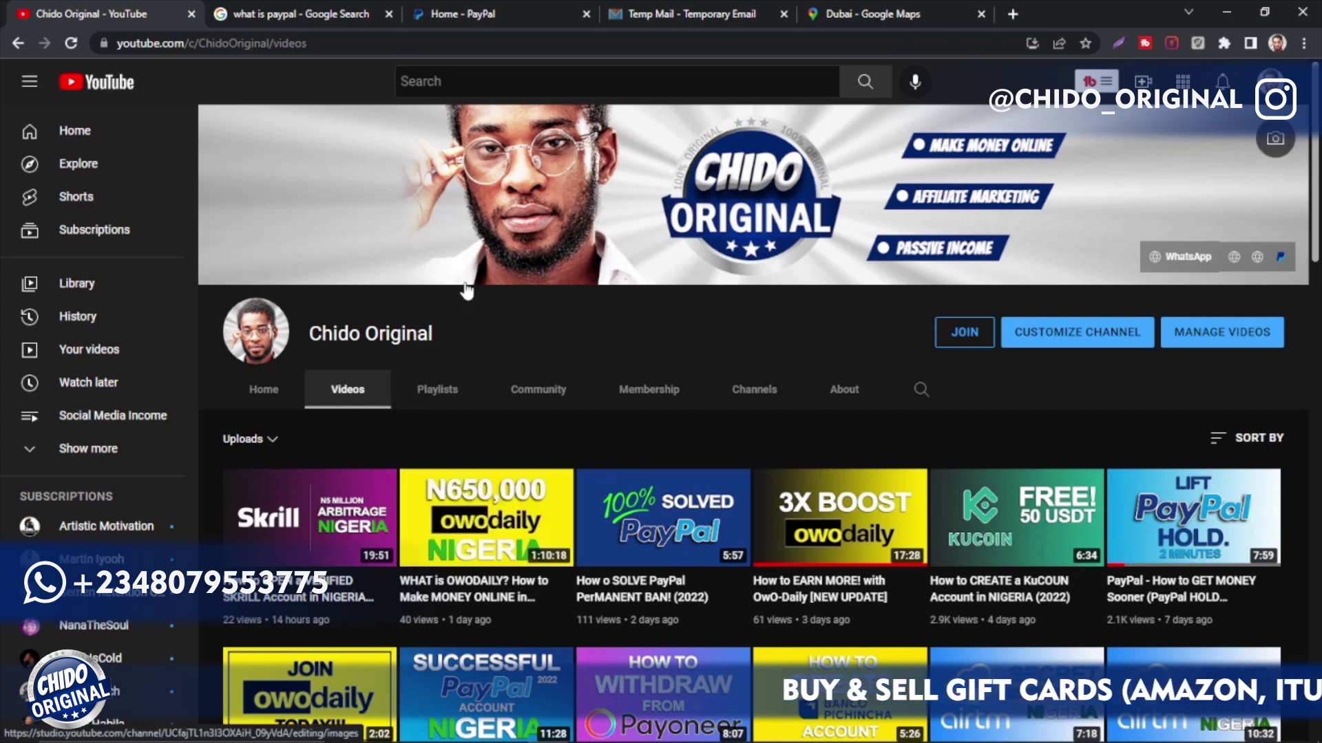
left_click(470, 11)
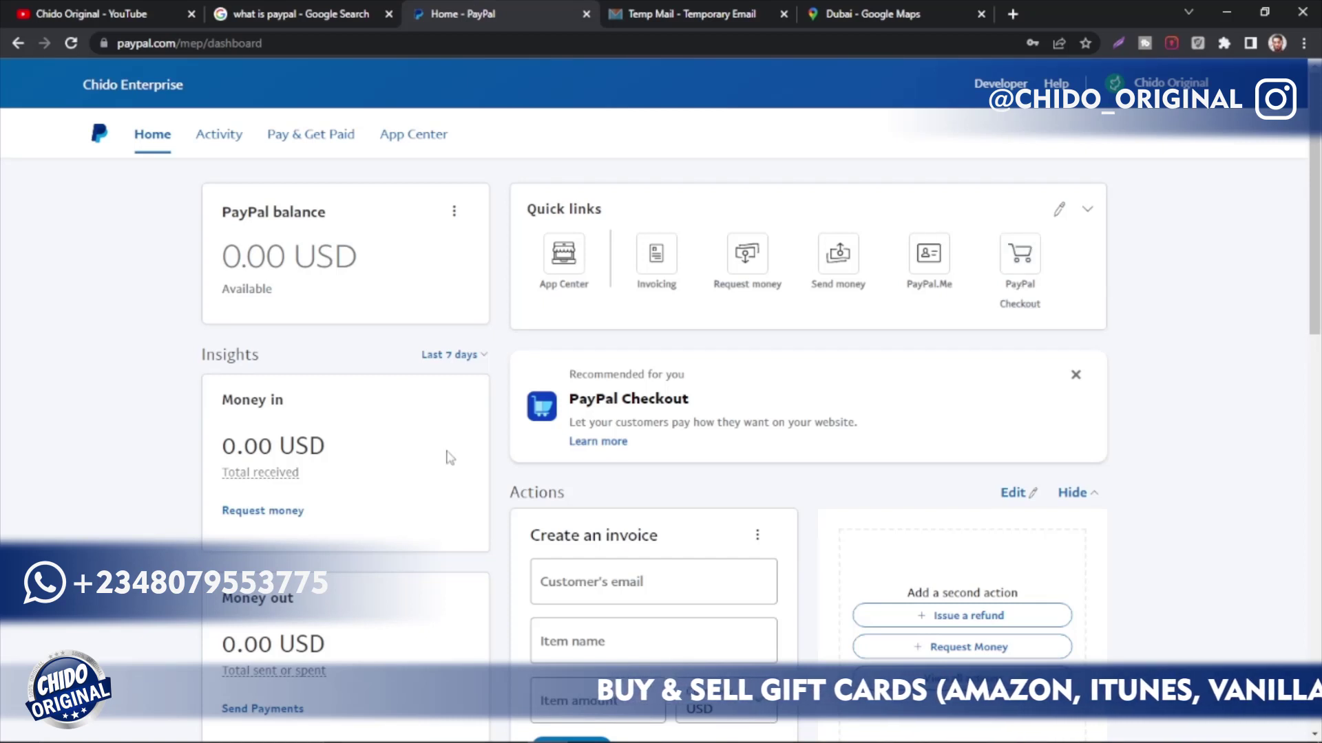